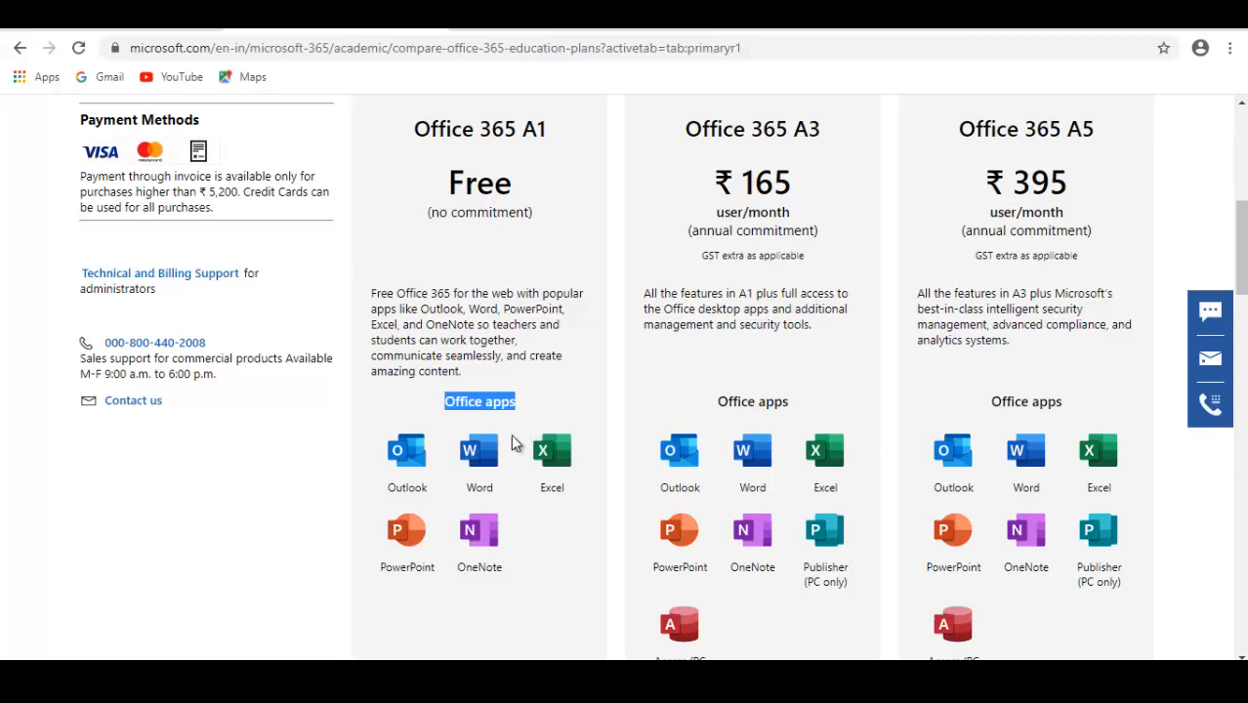
Examine the Office apps included in the free Office 365 A1 plan
{"action": "left_click_drag", "start_coordinate": [478, 566], "coordinate": [456, 564]}
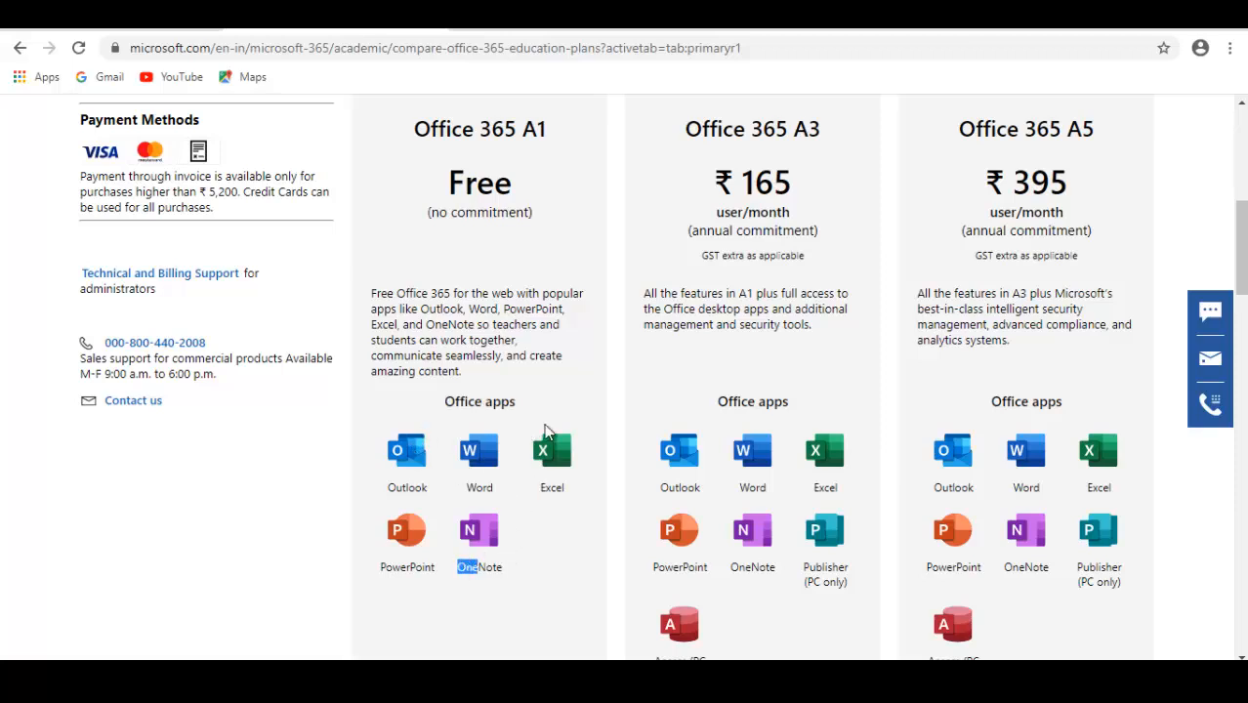
{"action": "left_click", "coordinate": [433, 481]}
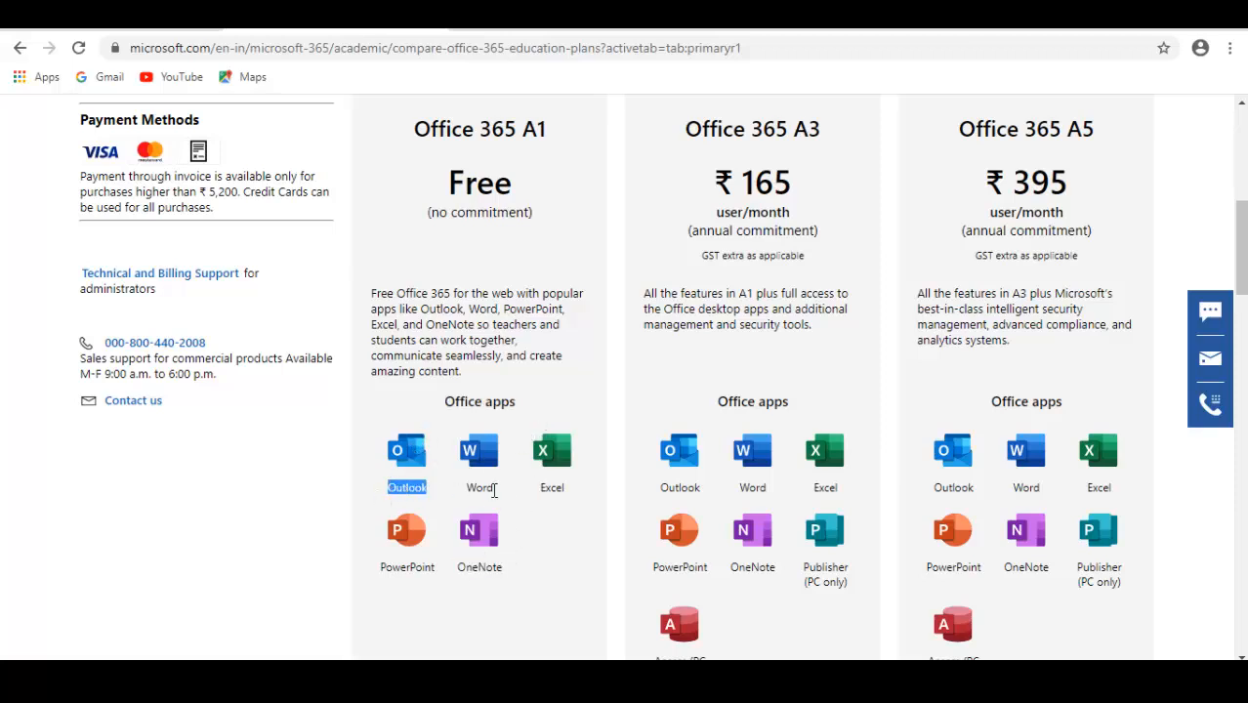
{"action": "double_click", "coordinate": [478, 486]}
{"action": "left_click", "coordinate": [542, 491]}
{"action": "double_click", "coordinate": [542, 488]}
{"action": "left_click_drag", "start_coordinate": [382, 568], "coordinate": [440, 574]}
{"action": "left_click", "coordinate": [441, 568]}
{"action": "left_click", "coordinate": [545, 564]}
Open the free Office 365 Education sign-up form from the plan comparison page
{"action": "scroll", "coordinate": [557, 370], "scroll_direction": "up", "scroll_amount": 4}
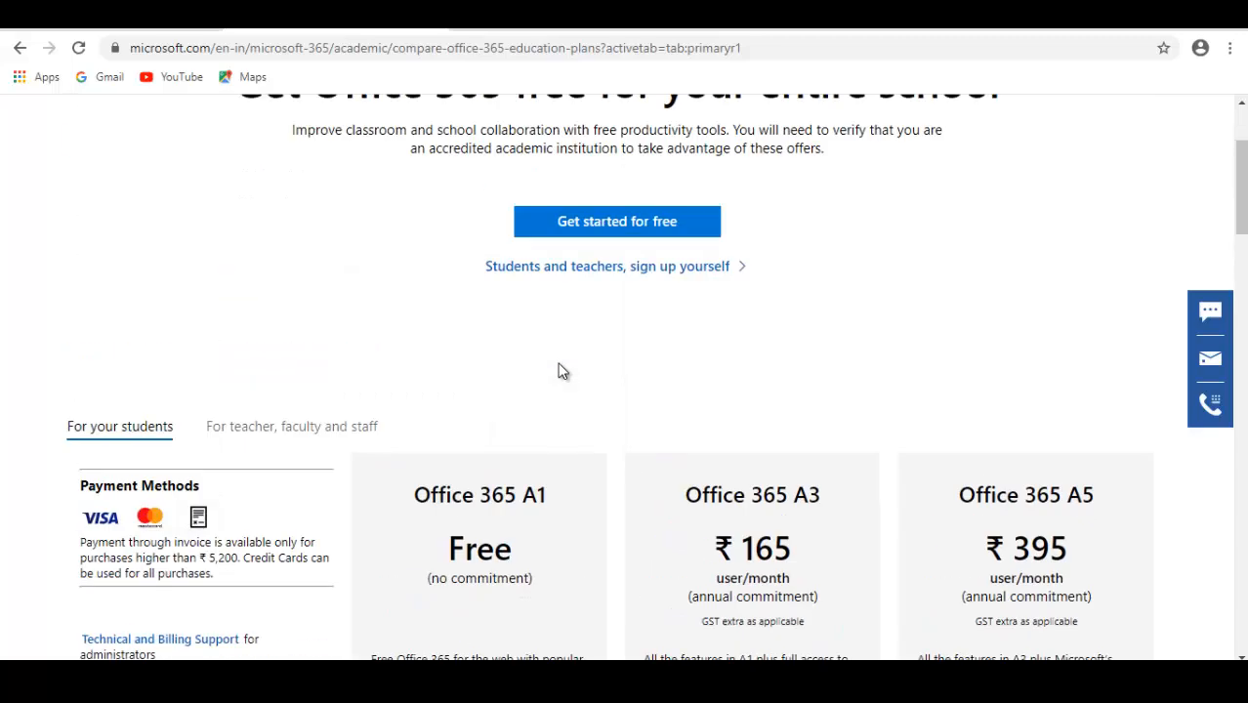
{"action": "scroll", "coordinate": [561, 359], "scroll_direction": "up", "scroll_amount": 2}
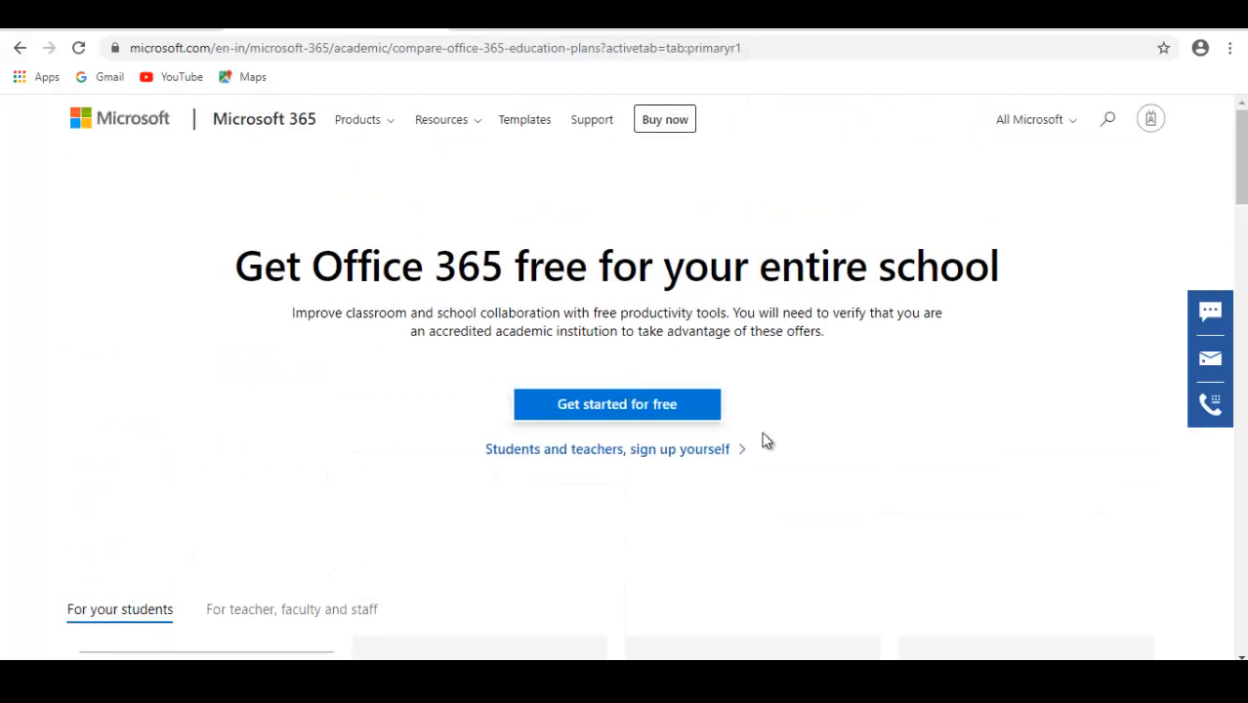
{"action": "left_click", "coordinate": [618, 408]}
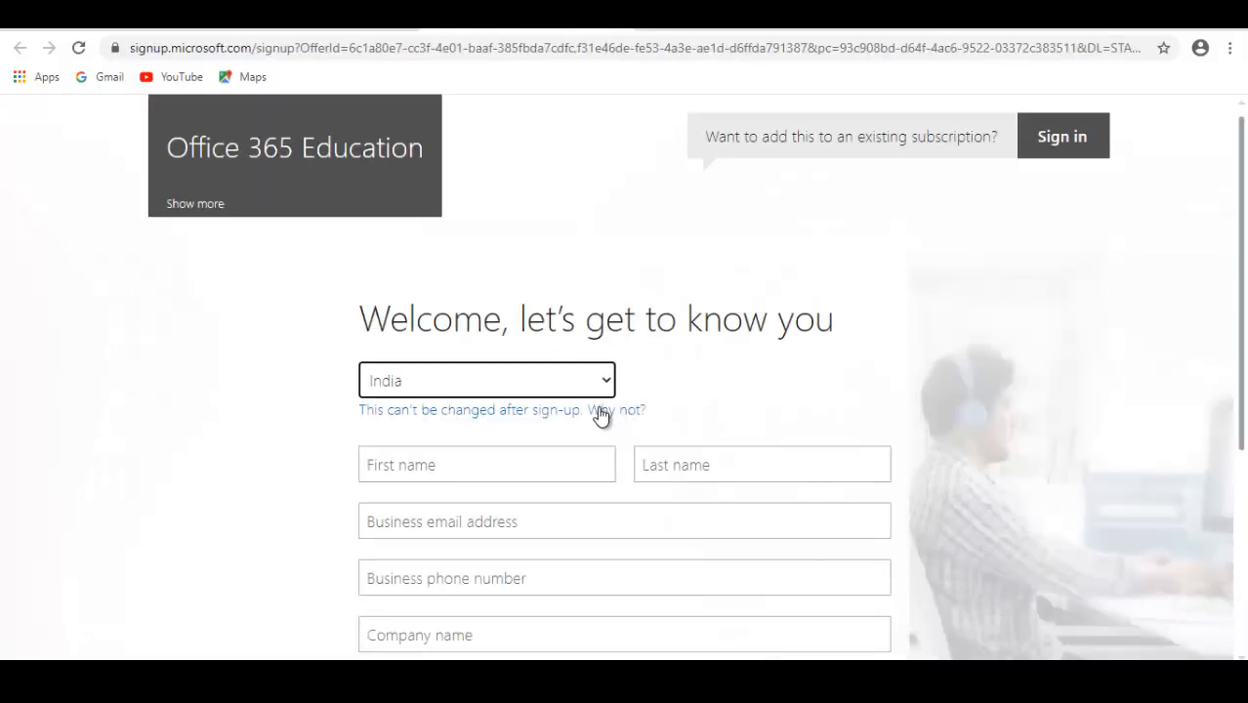
Examine the sign-up form's country, name, business contact and company fields and its organization size options
{"action": "scroll", "coordinate": [598, 415], "scroll_direction": "down", "scroll_amount": 2}
{"action": "scroll", "coordinate": [518, 342], "scroll_direction": "up", "scroll_amount": 1}
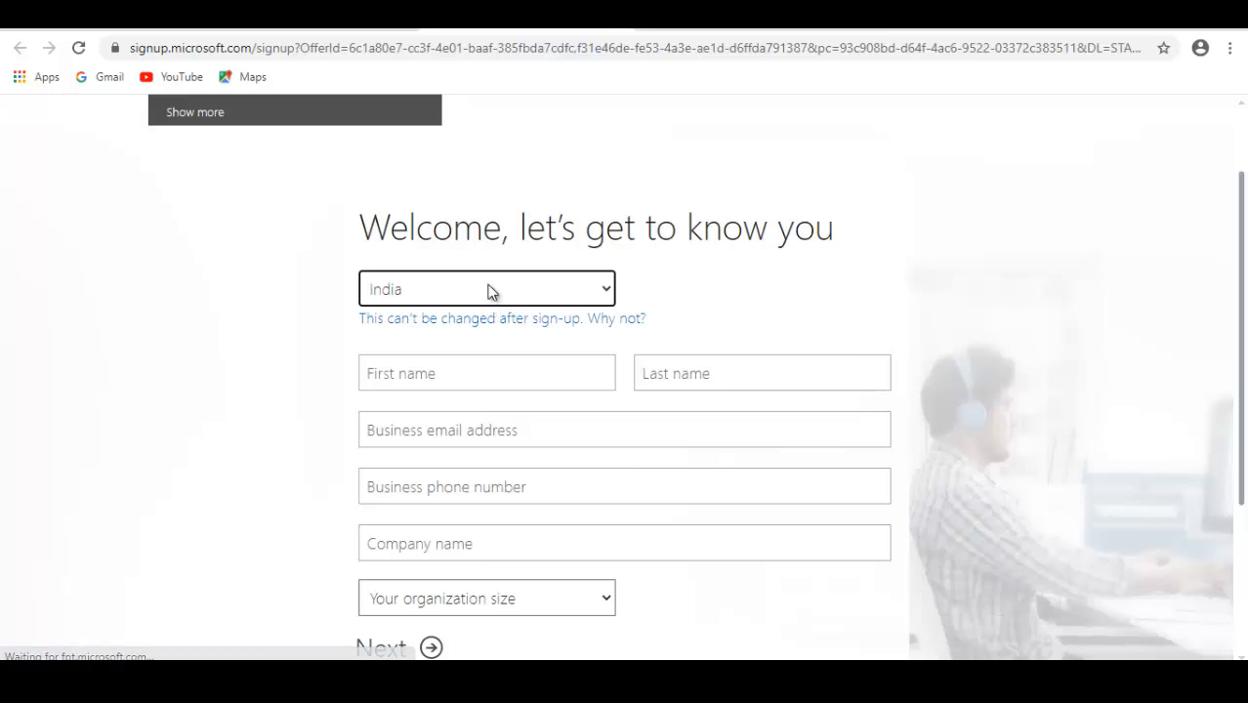
{"action": "left_click", "coordinate": [508, 367]}
{"action": "scroll", "coordinate": [600, 386], "scroll_direction": "down", "scroll_amount": 2}
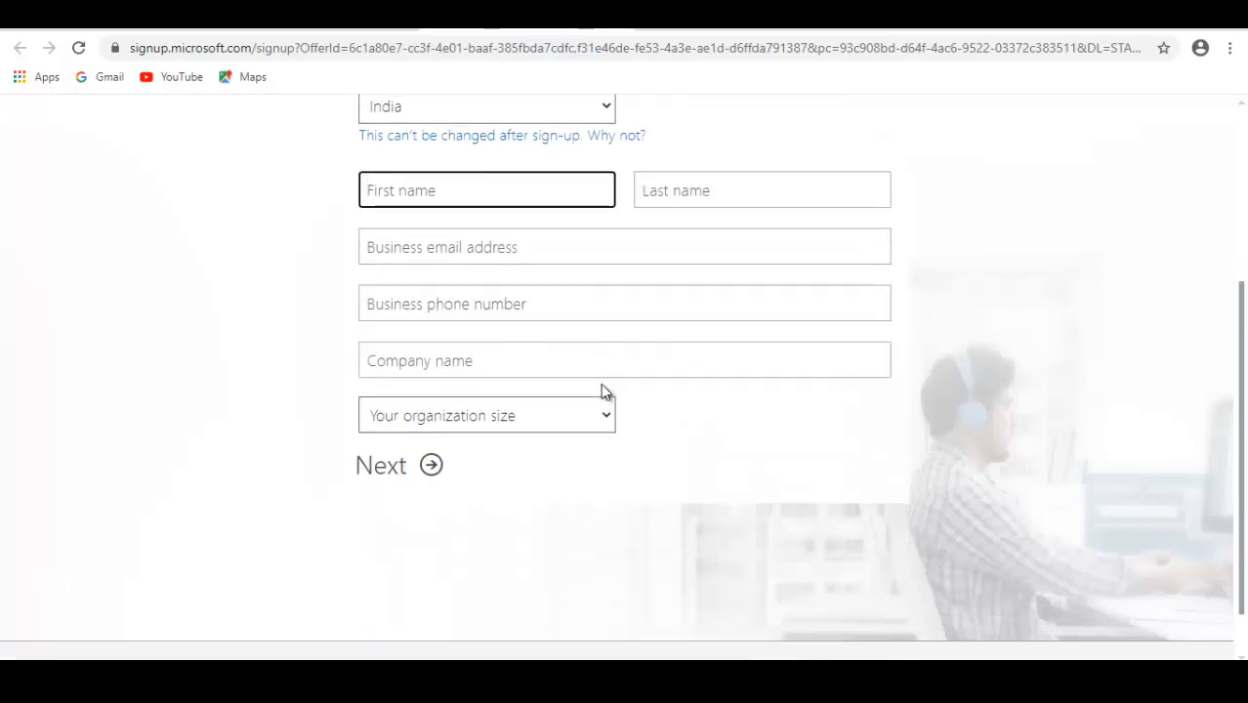
{"action": "left_click", "coordinate": [528, 247]}
{"action": "left_click", "coordinate": [523, 295]}
{"action": "left_click", "coordinate": [507, 353]}
{"action": "scroll", "coordinate": [503, 400], "scroll_direction": "down", "scroll_amount": 1}
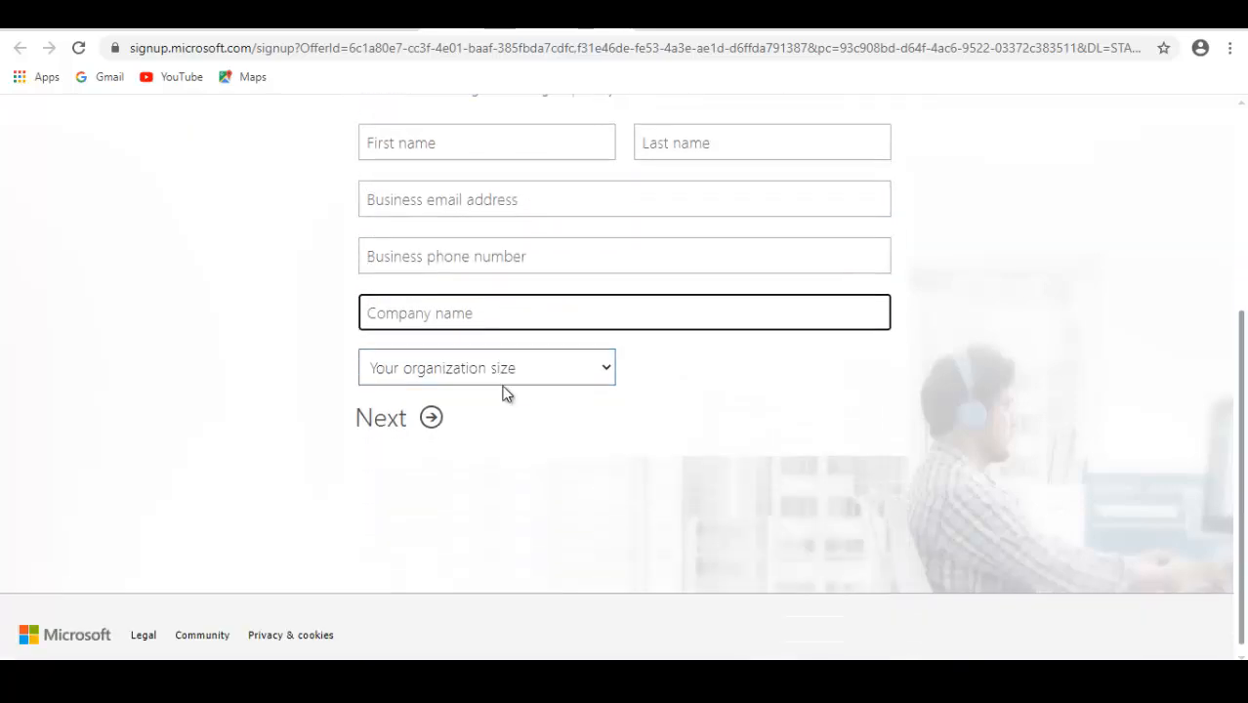
{"action": "left_click", "coordinate": [503, 370]}
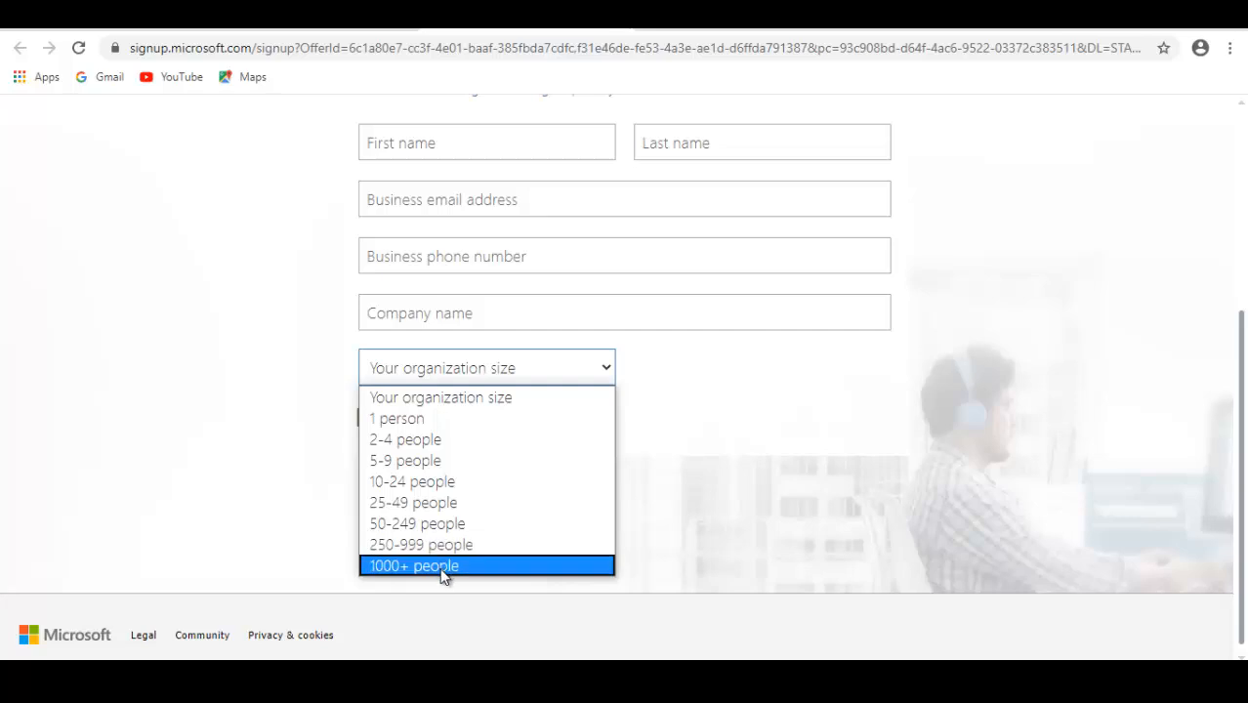
{"action": "left_click", "coordinate": [677, 380]}
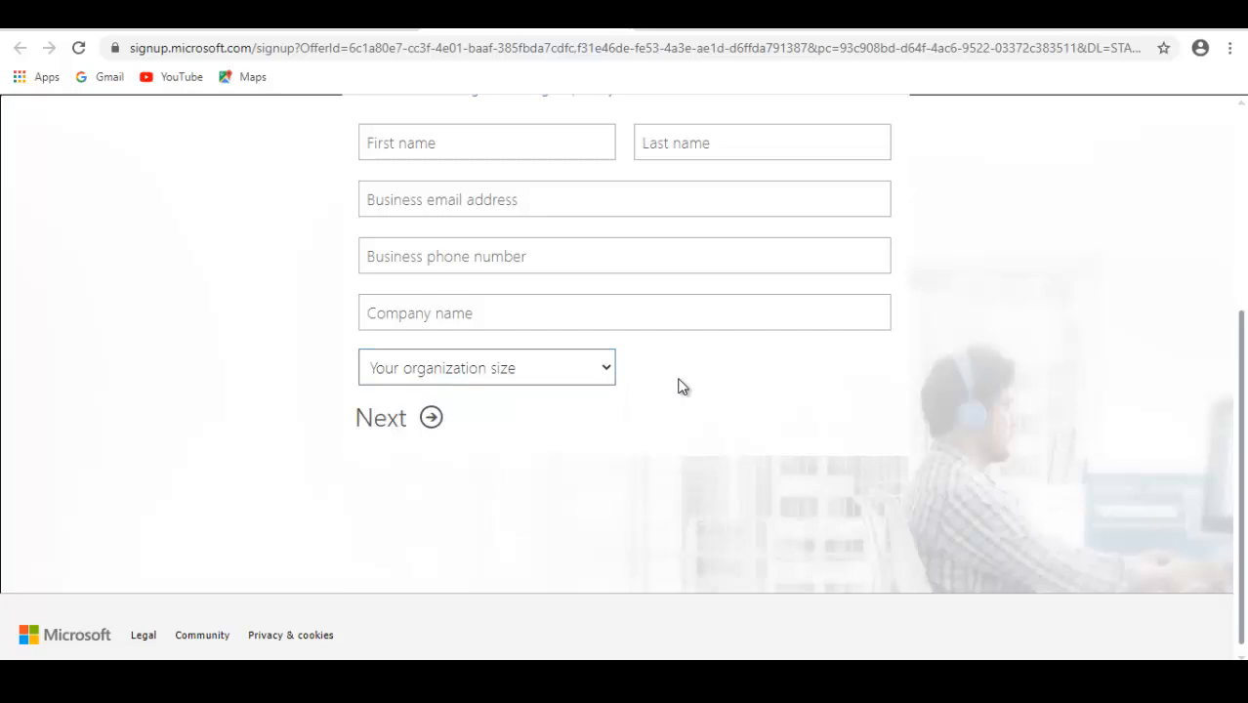
{"action": "left_click", "coordinate": [430, 419]}
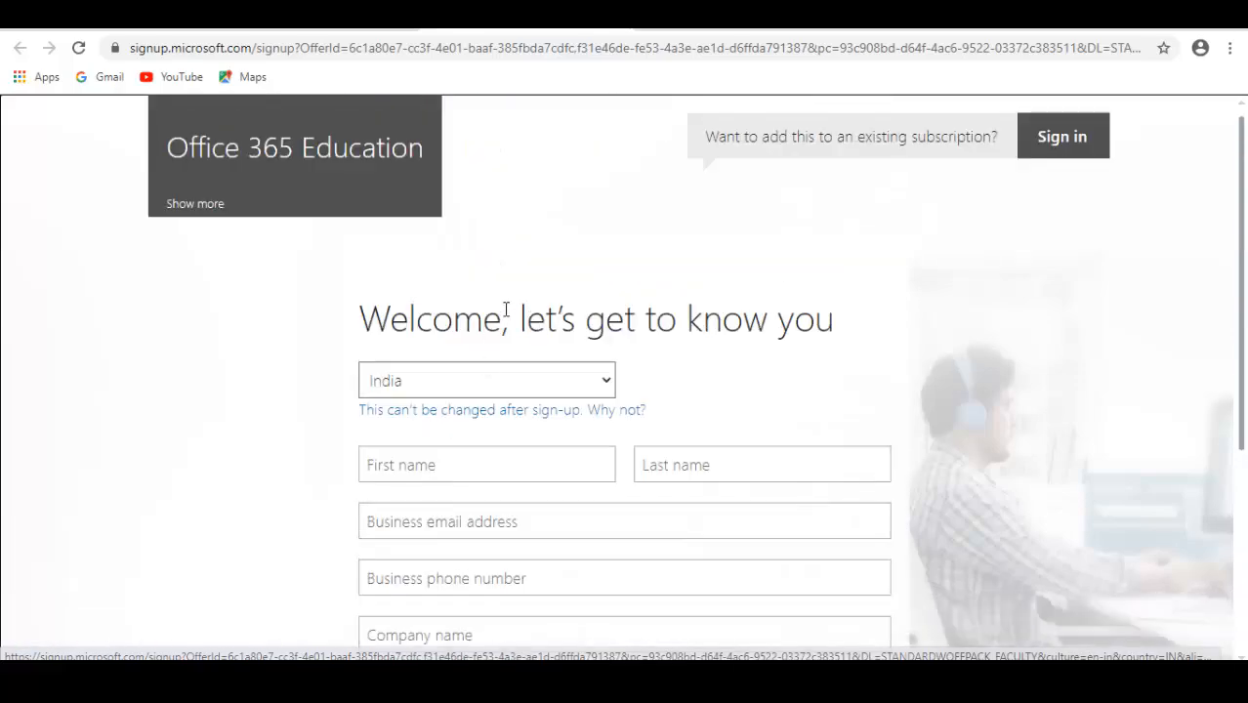
{"action": "scroll", "coordinate": [512, 303], "scroll_direction": "down", "scroll_amount": 3}
{"action": "scroll", "coordinate": [528, 285], "scroll_direction": "up", "scroll_amount": 3}
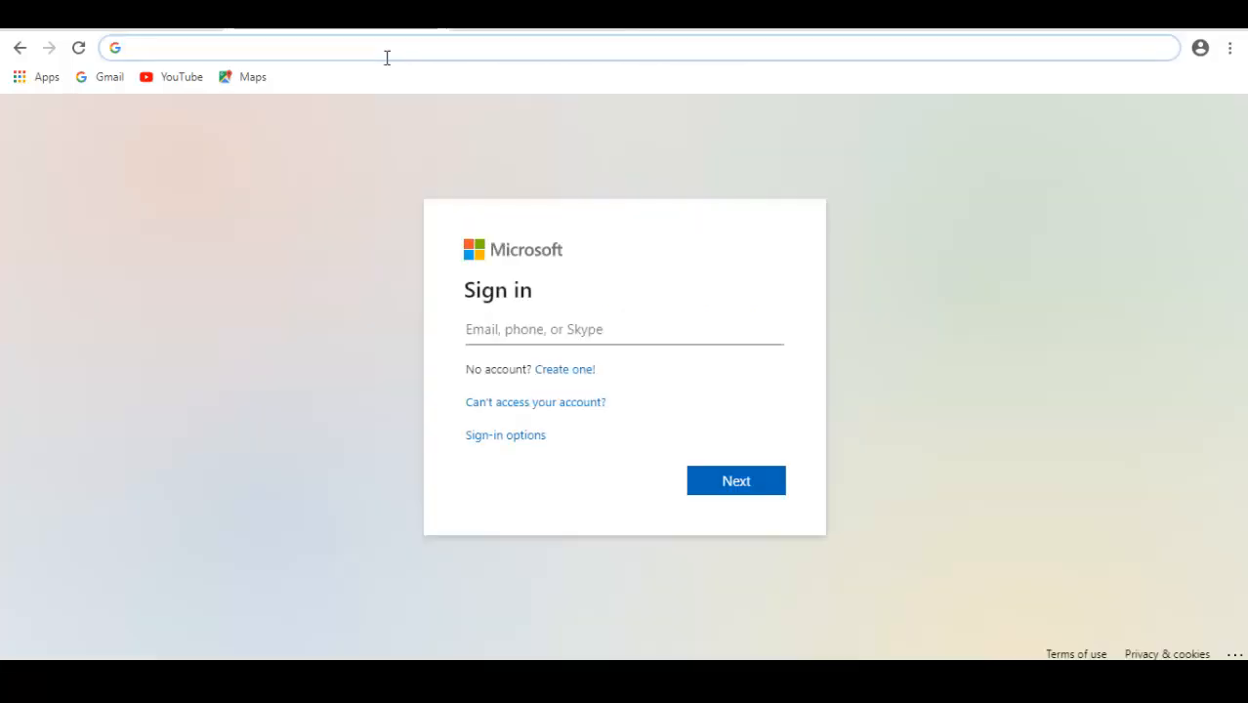
Go to admin.microsoft.com to reach the Microsoft 365 admin center sign-in page
{"action": "type", "text": "admin"}
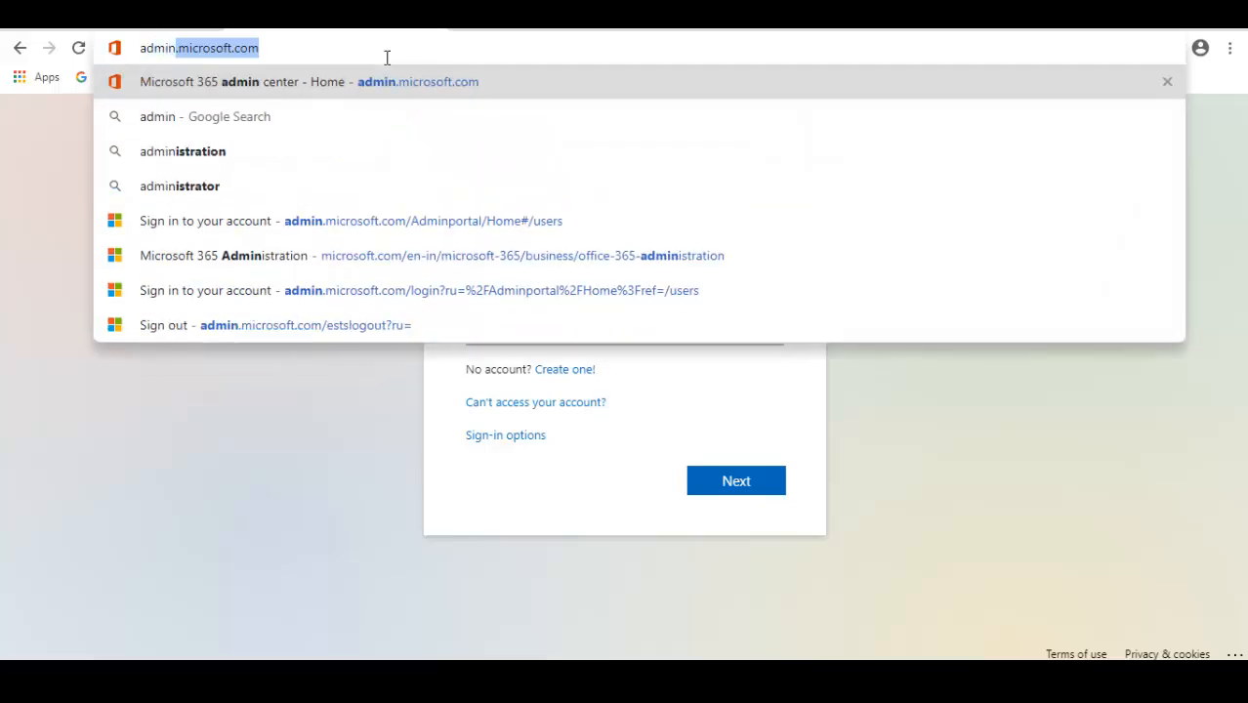
{"action": "key", "text": "Right"}
{"action": "key", "text": "Return"}
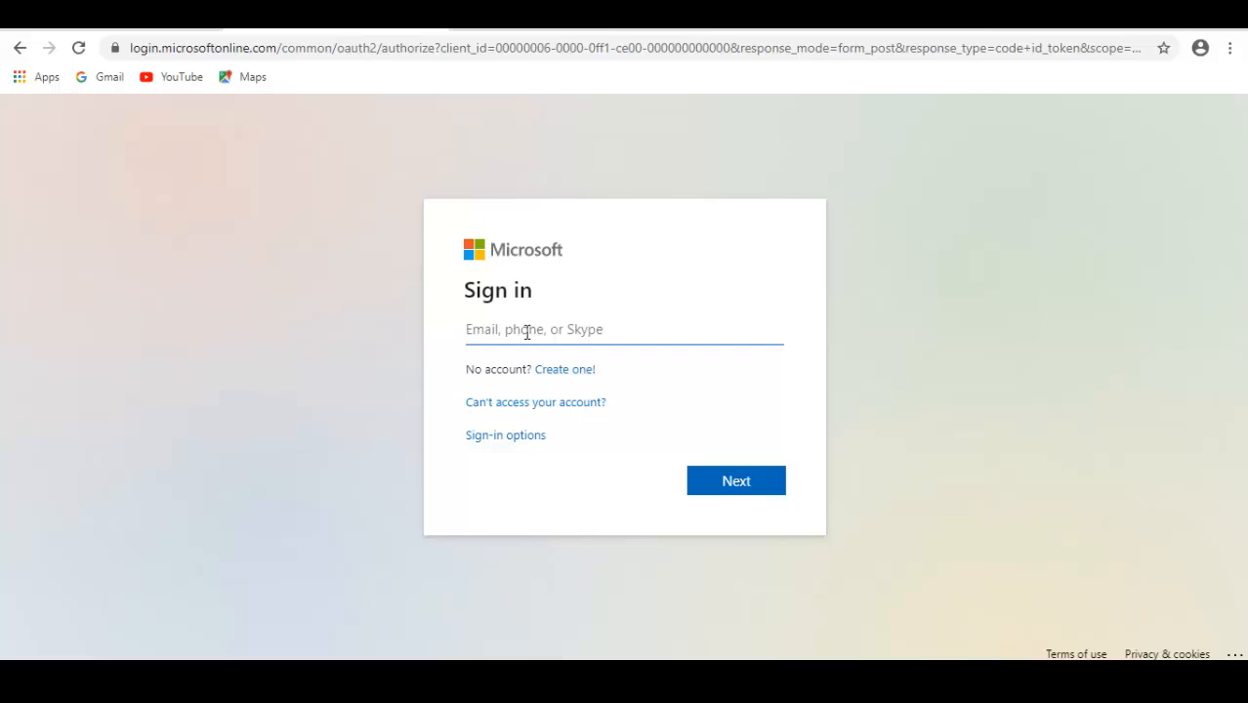
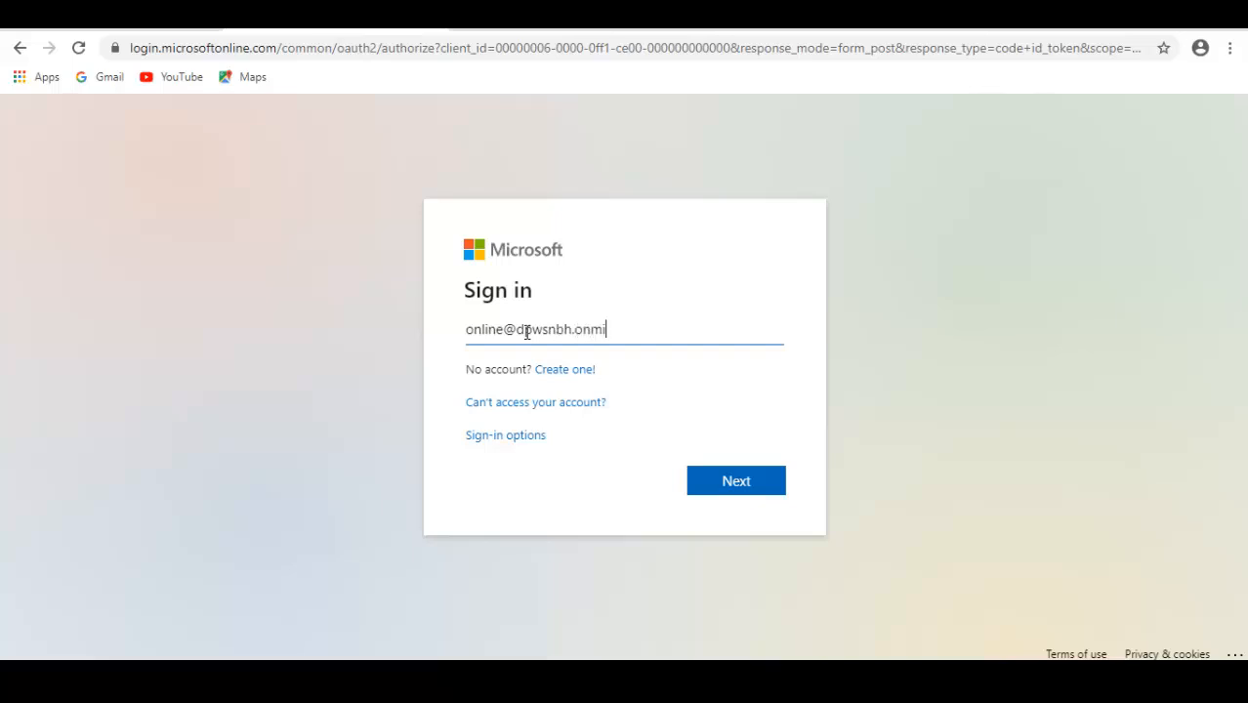
Enter the administrator's account e-mail on the sign-in page and continue to the password prompt
{"action": "left_click", "coordinate": [729, 480]}
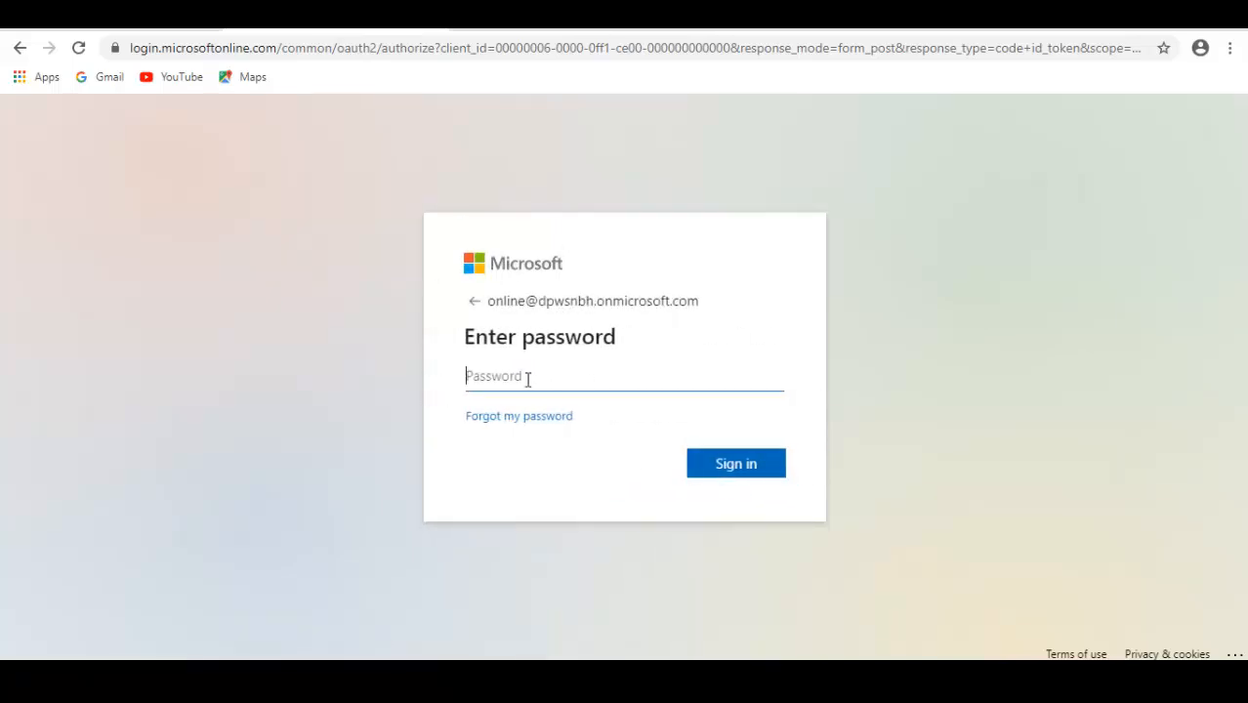
Enter the administrator's account password, sign in and choose to stay signed in
{"action": "type", "text": "••"}
{"action": "type", "text": "••••"}
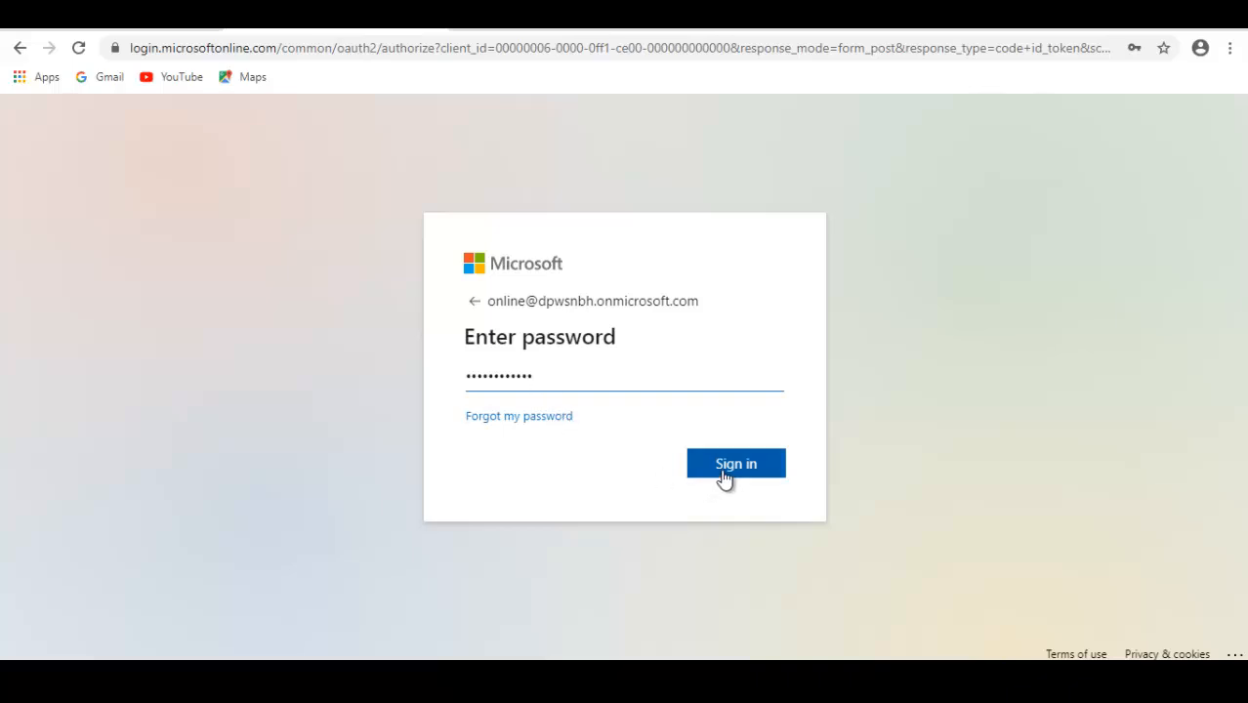
{"action": "left_click", "coordinate": [723, 476]}
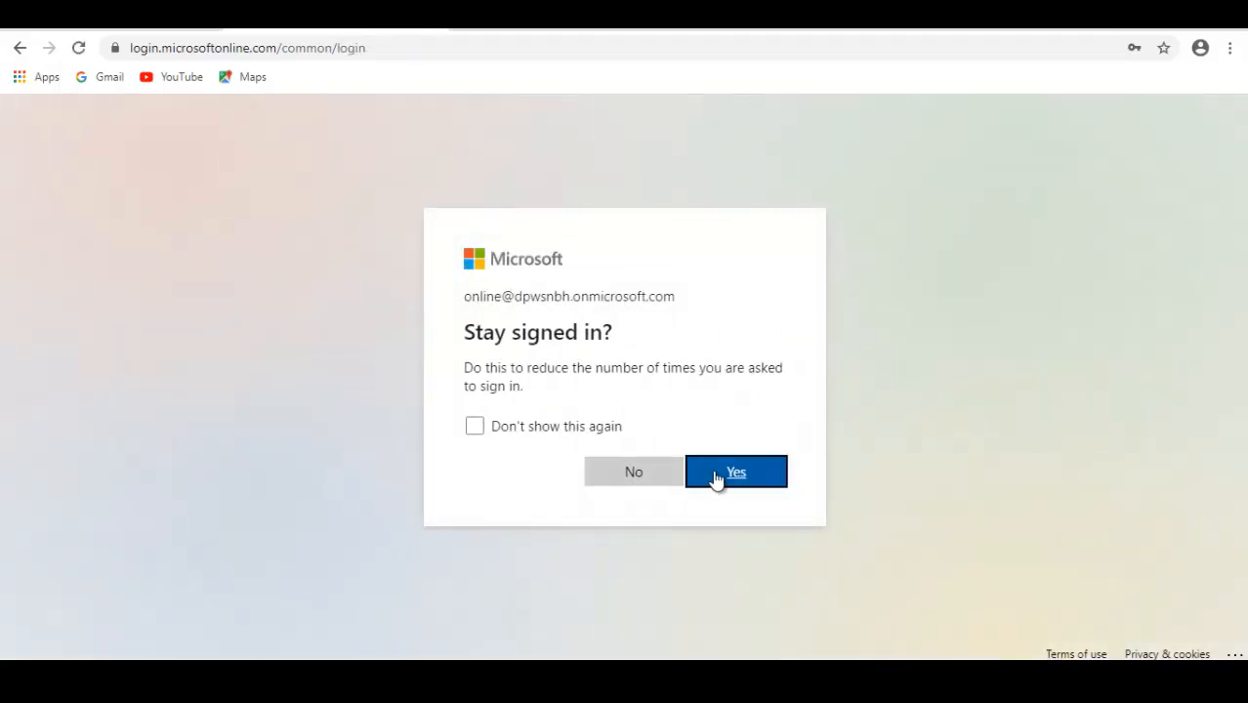
{"action": "left_click", "coordinate": [718, 475]}
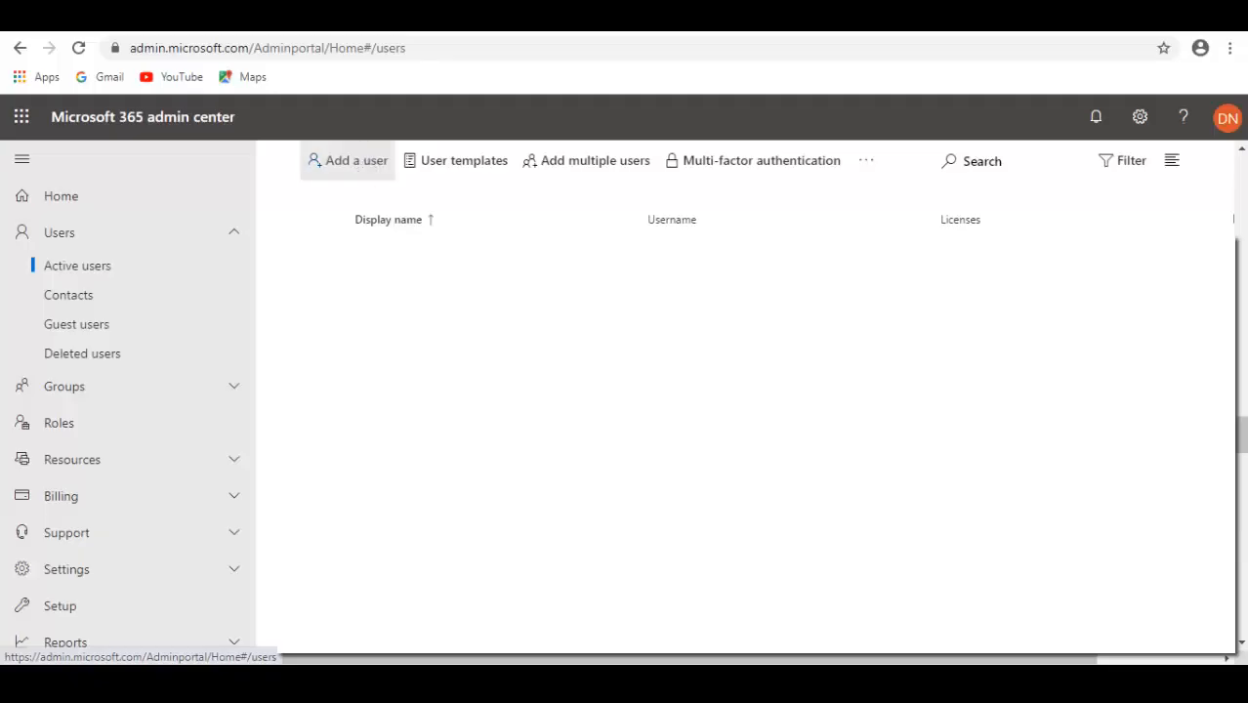
Start adding a user with first name Demo, last name Student and display name Demo Student
{"action": "left_click", "coordinate": [357, 161]}
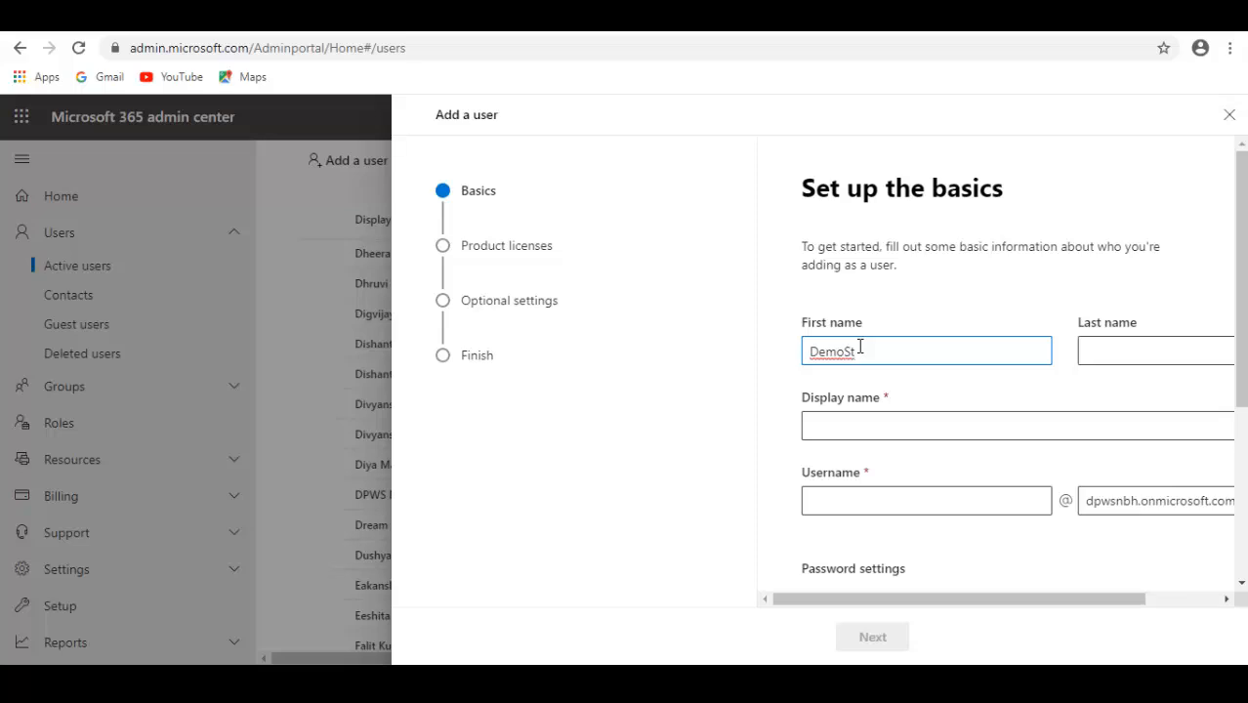
{"action": "type", "text": "udent"}
{"action": "left_click", "coordinate": [1114, 344]}
{"action": "left_click_drag", "start_coordinate": [903, 351], "coordinate": [851, 353]}
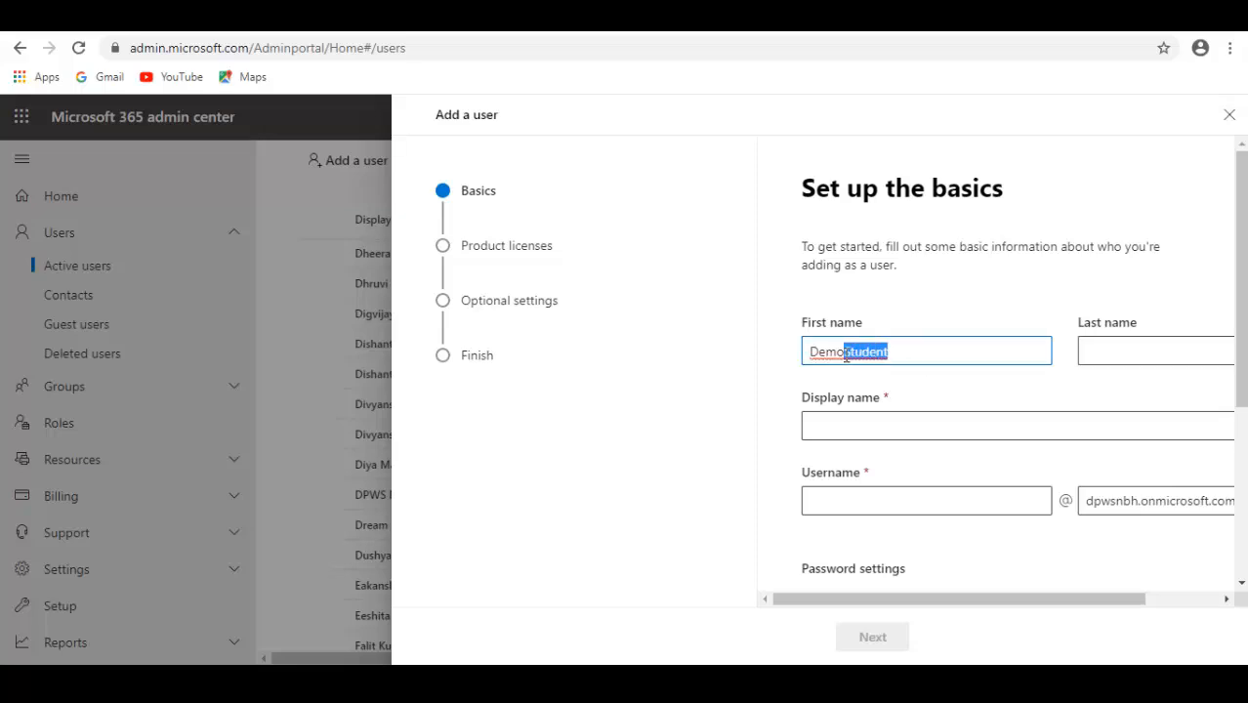
{"action": "key", "text": "BackSpace"}
{"action": "left_click", "coordinate": [1127, 350]}
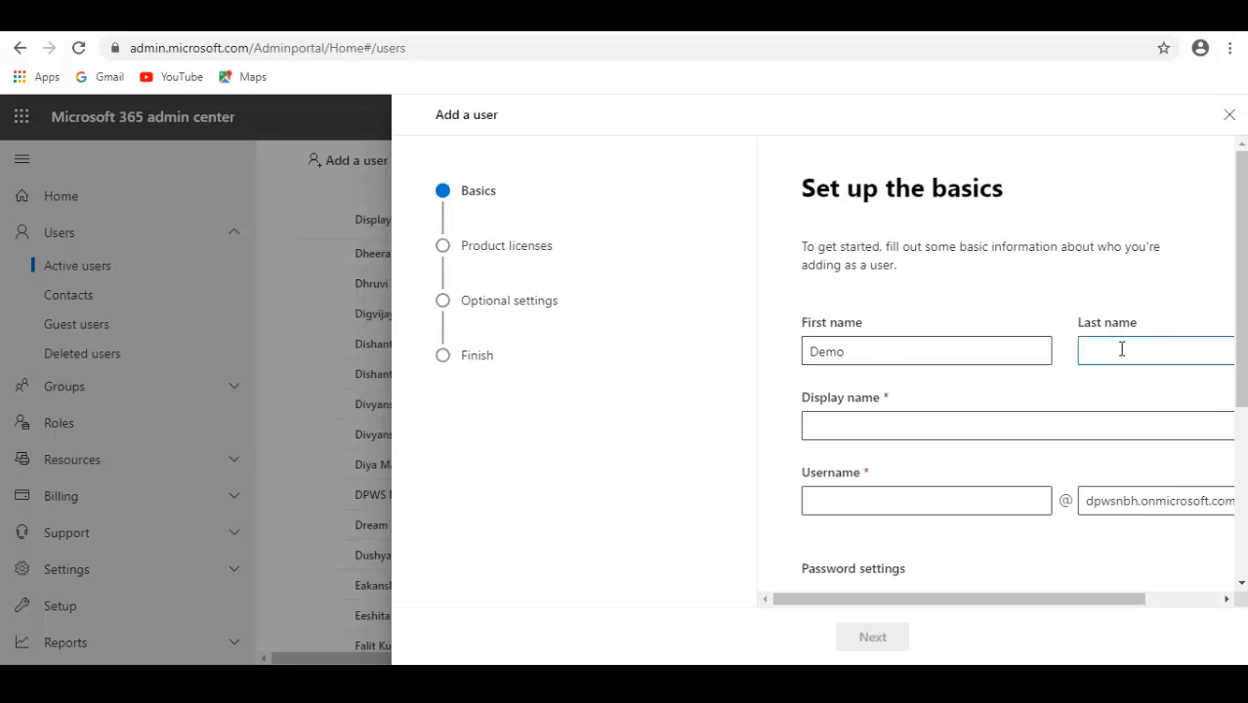
{"action": "type", "text": "Student"}
{"action": "left_click", "coordinate": [847, 428]}
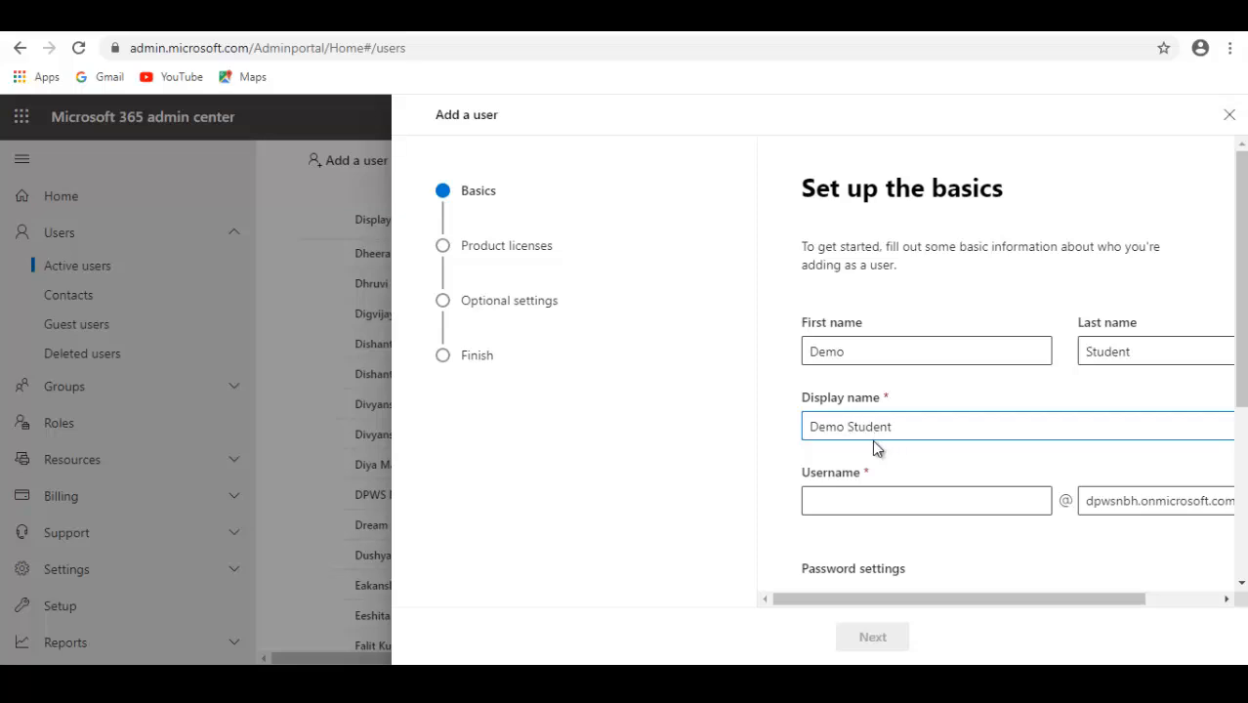
{"action": "left_click", "coordinate": [841, 497]}
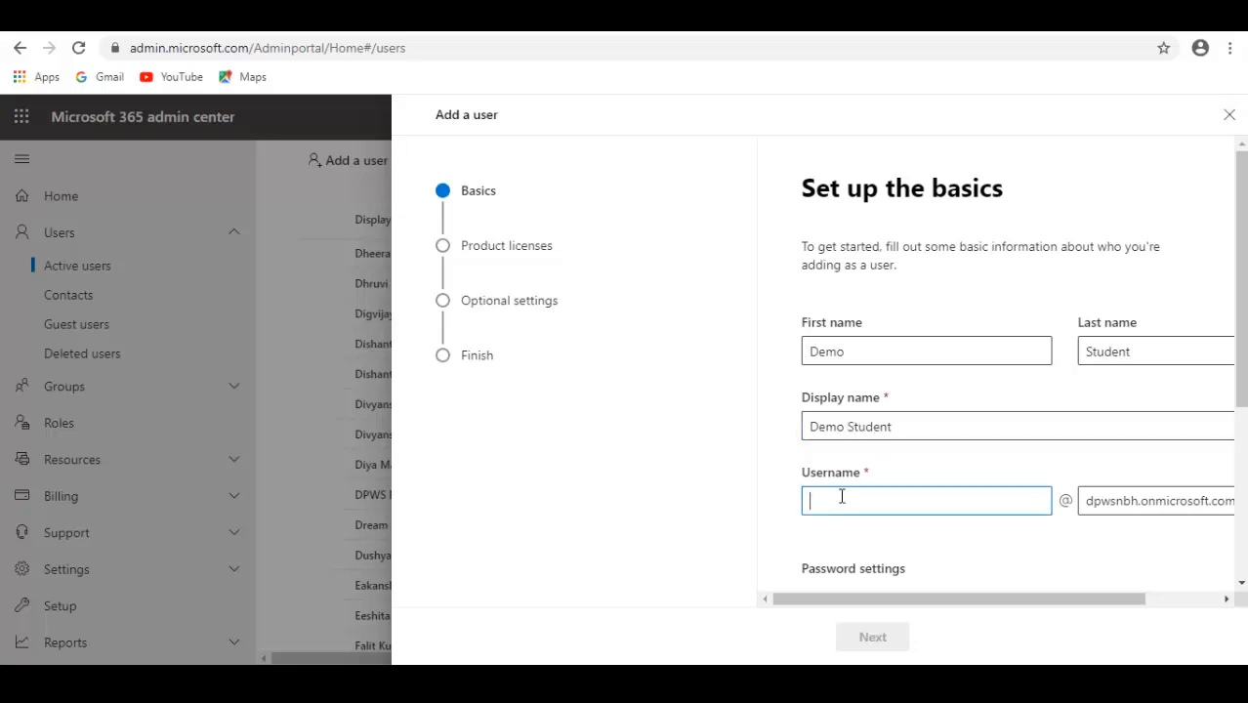
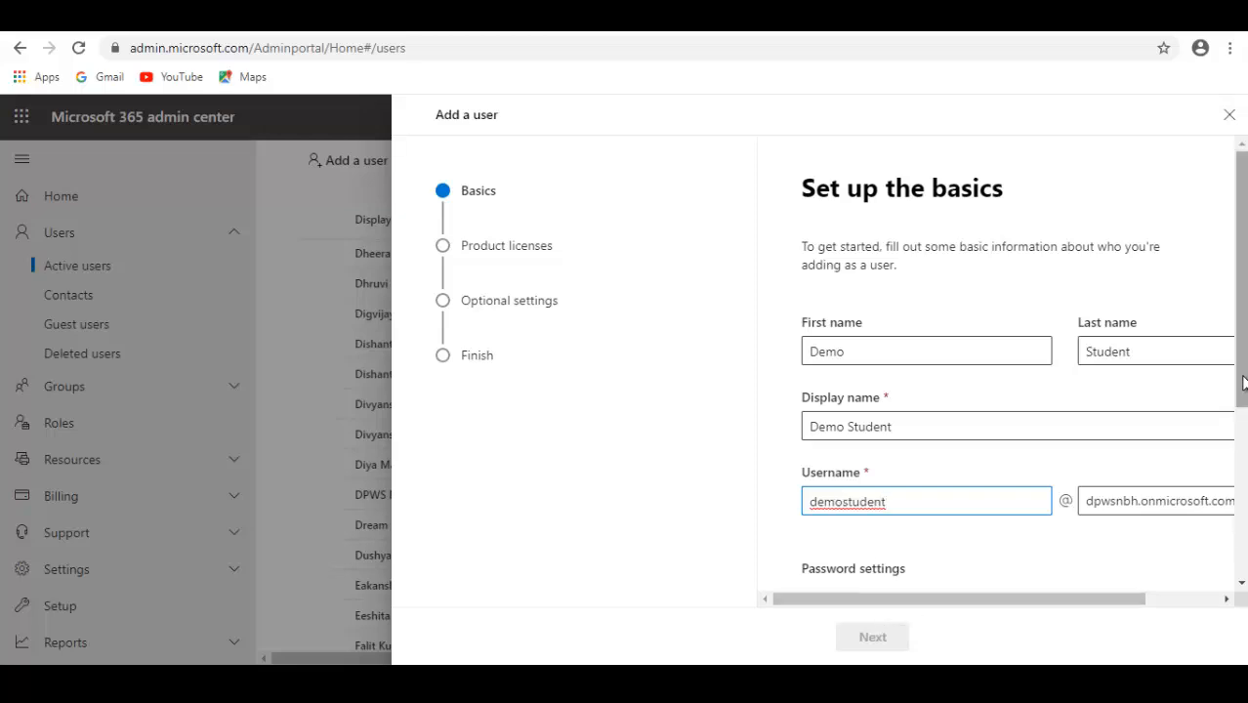
Enter a manually created password for the new user and continue to the product licenses
{"action": "scroll", "coordinate": [1238, 430], "scroll_direction": "down", "scroll_amount": 3}
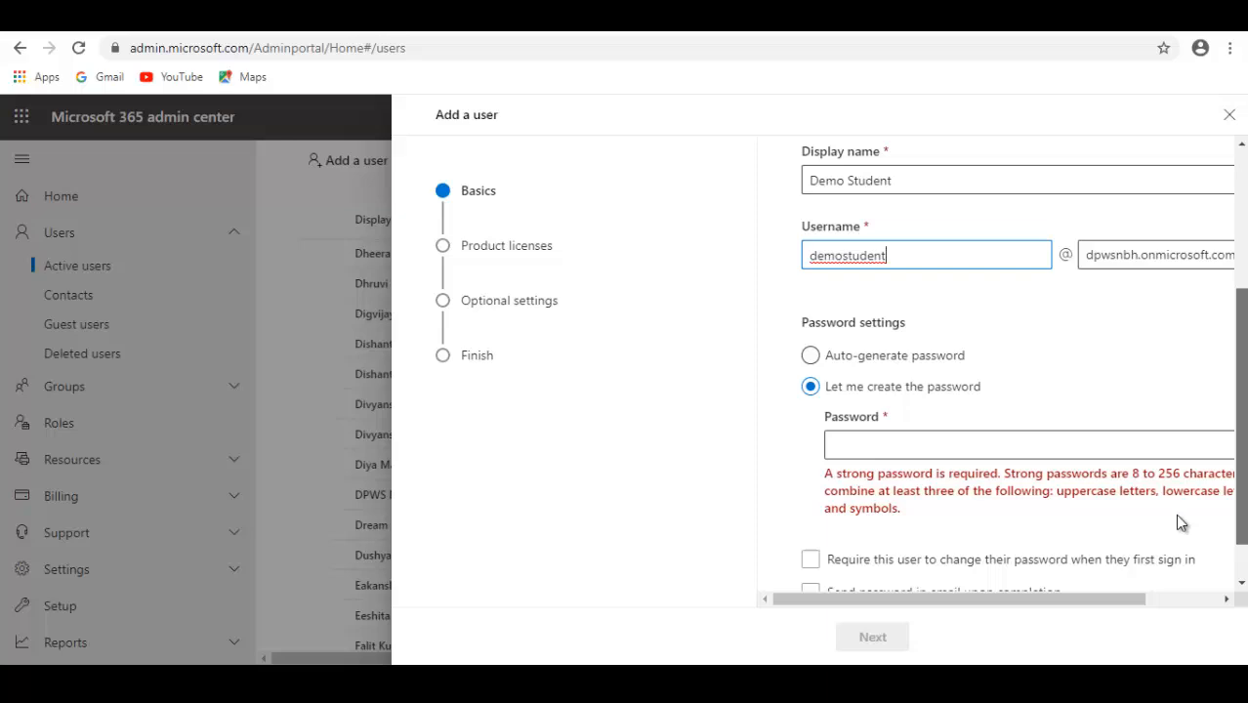
{"action": "left_click", "coordinate": [877, 451]}
{"action": "type", "text": "De"}
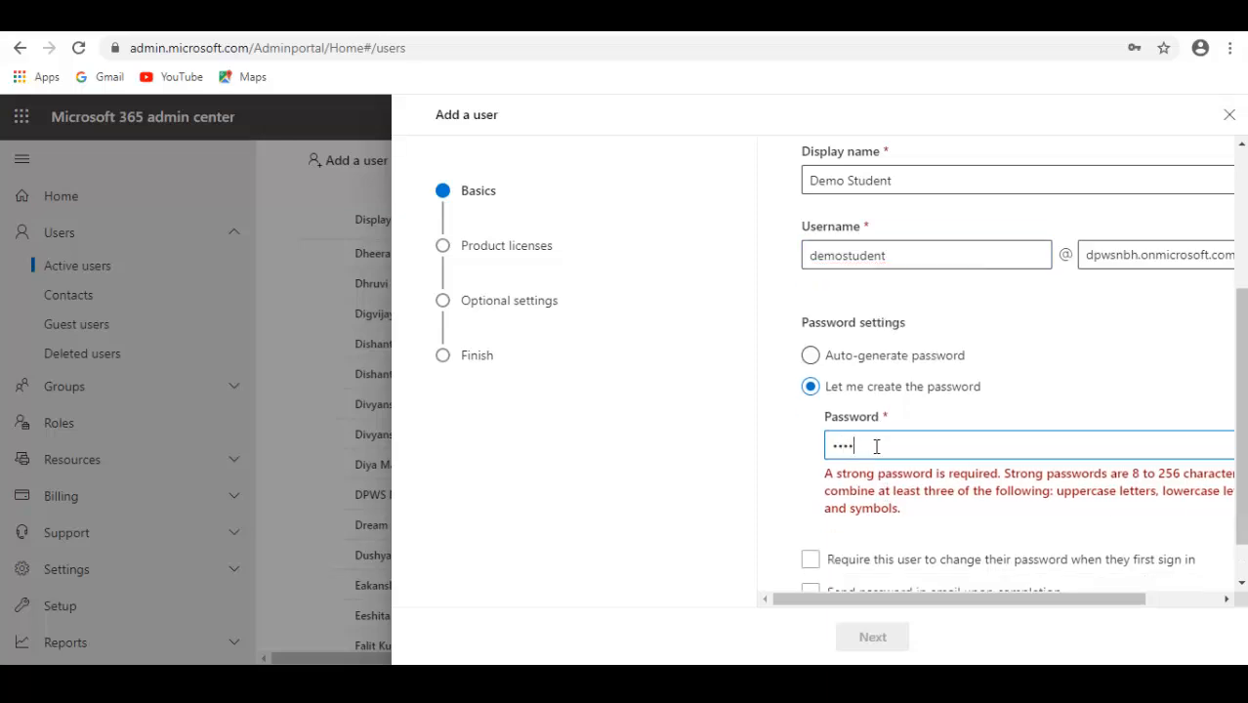
{"action": "type", "text": "•••••••••"}
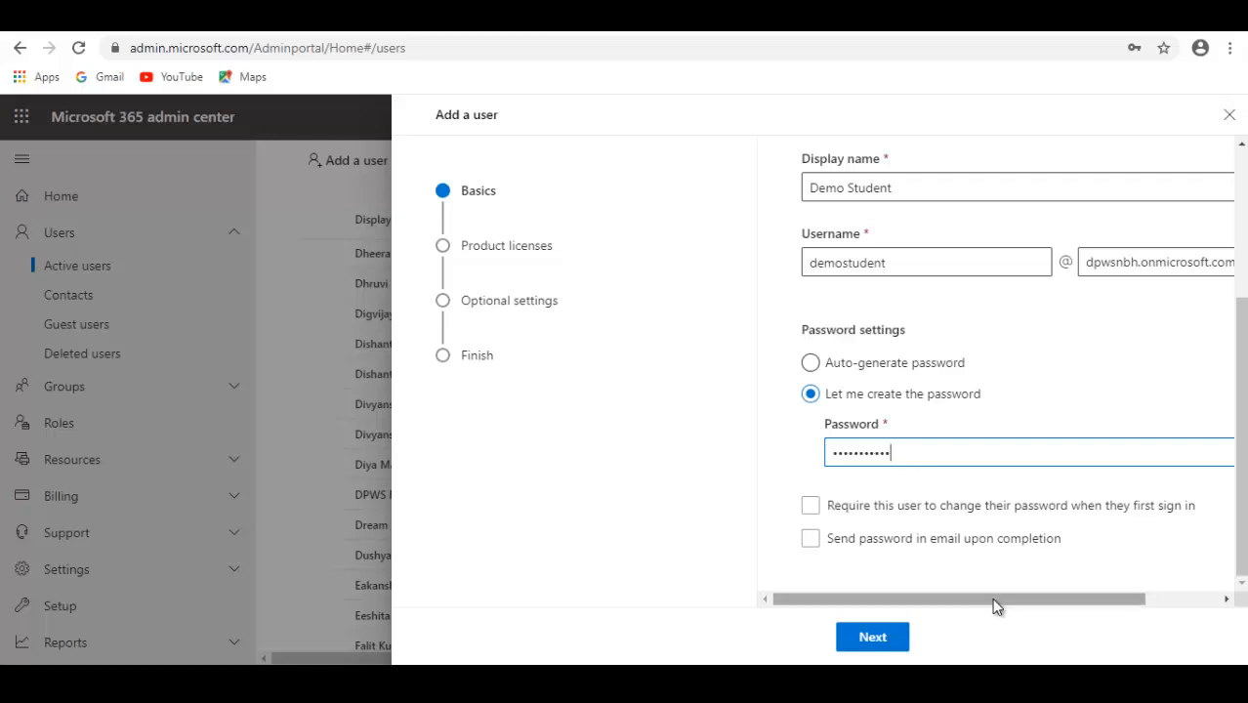
{"action": "left_click", "coordinate": [886, 645]}
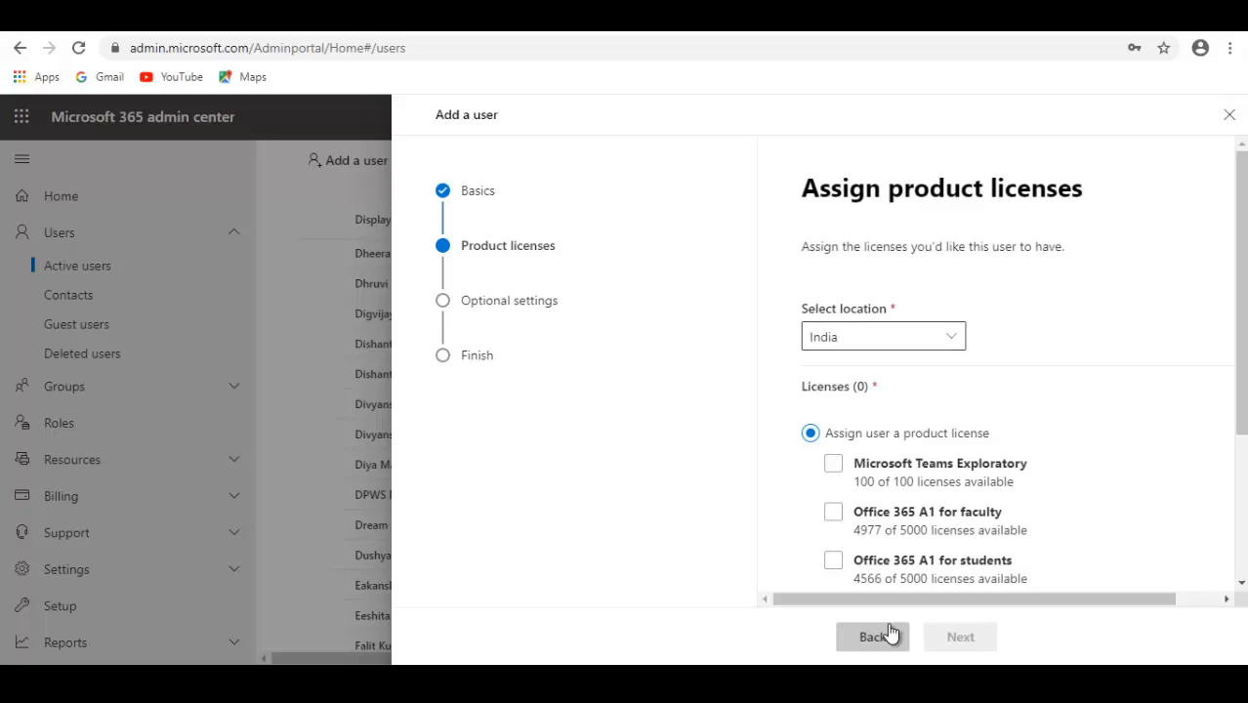
Assign the Office 365 A1 for students license to the new user and continue to the optional settings
{"action": "scroll", "coordinate": [989, 594], "scroll_direction": "down", "scroll_amount": 2}
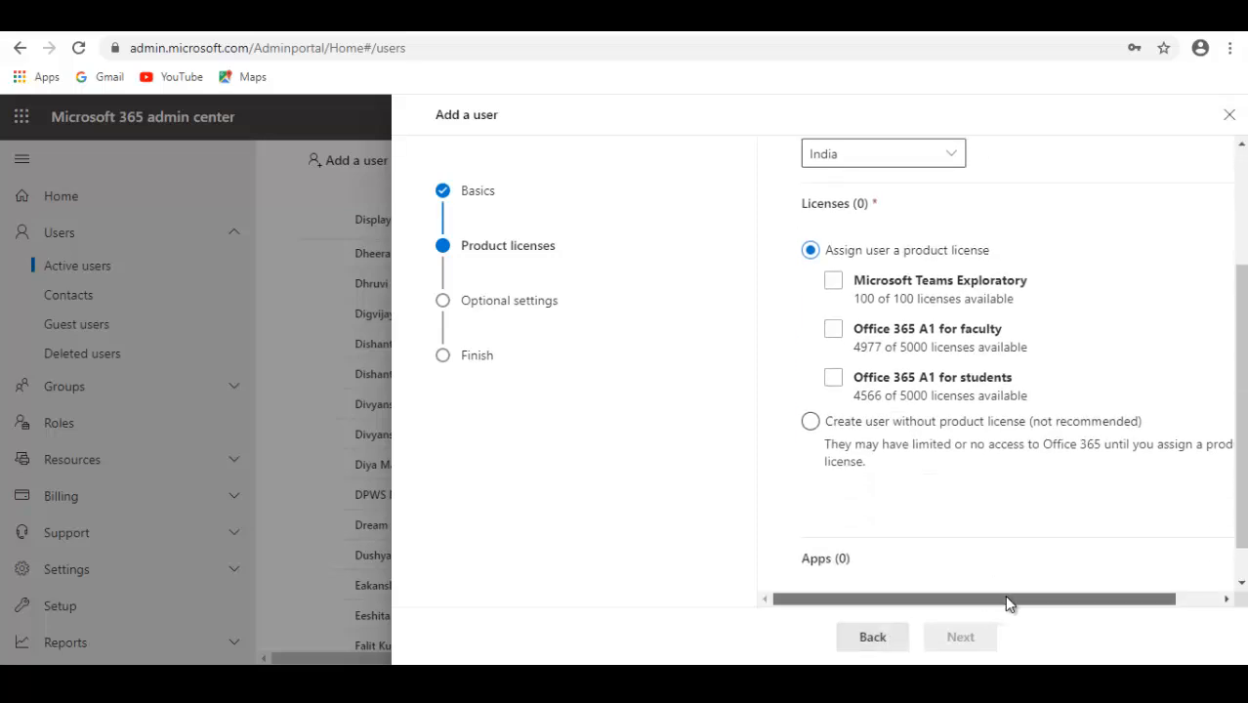
{"action": "scroll", "coordinate": [1006, 598], "scroll_direction": "right", "scroll_amount": 2}
{"action": "scroll", "coordinate": [1015, 609], "scroll_direction": "left", "scroll_amount": 2}
{"action": "left_click", "coordinate": [835, 385]}
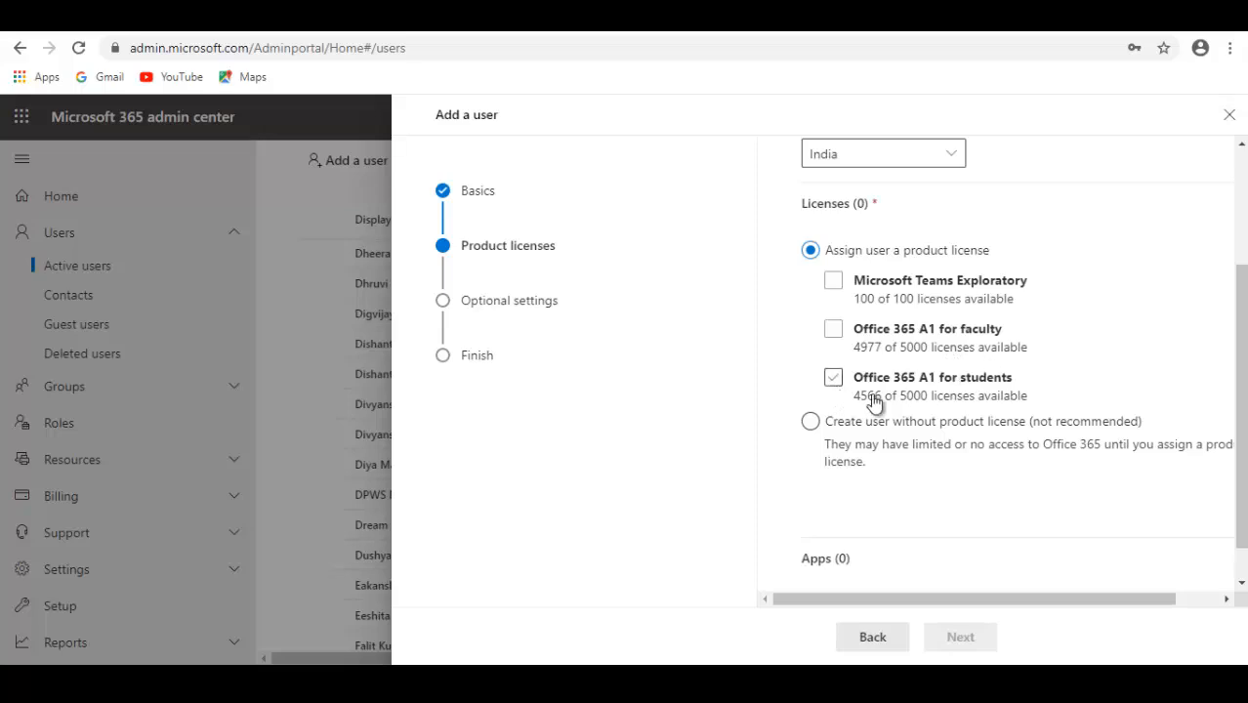
{"action": "mouse_move", "coordinate": [1011, 602]}
{"action": "left_mouse_down"}
{"action": "mouse_move", "coordinate": [1095, 606]}
{"action": "mouse_move", "coordinate": [993, 603]}
{"action": "left_mouse_up"}
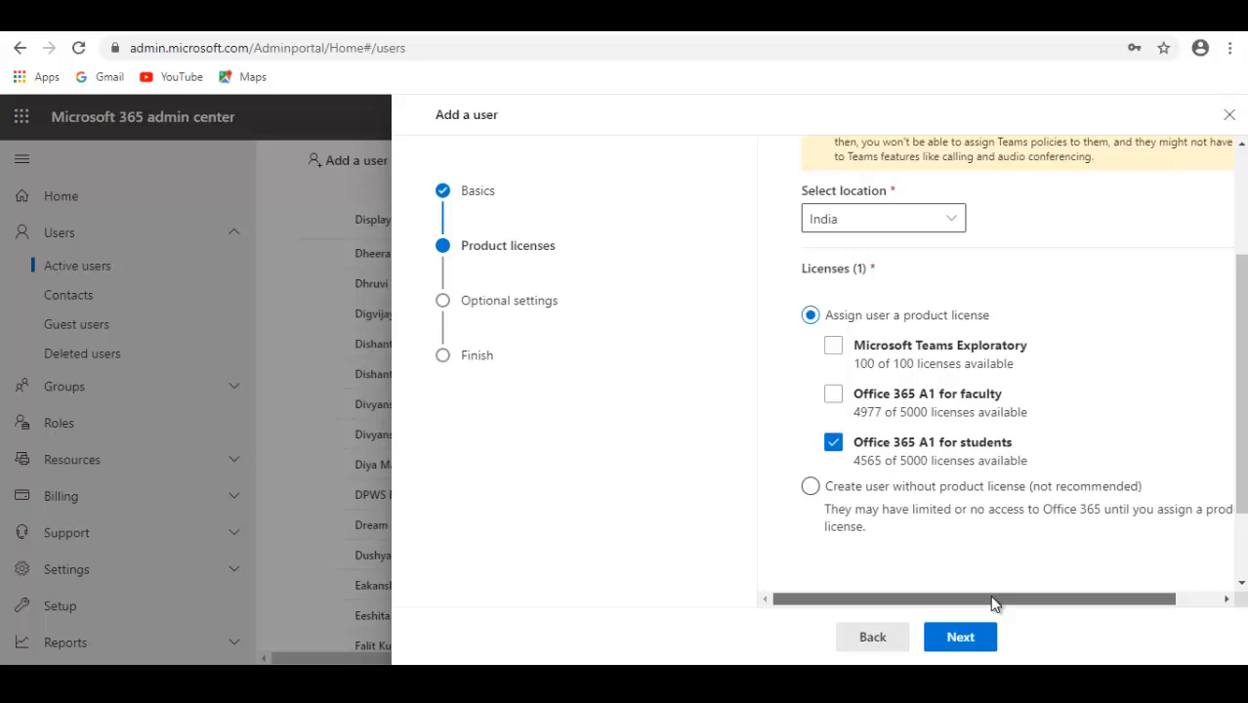
{"action": "left_click", "coordinate": [961, 637]}
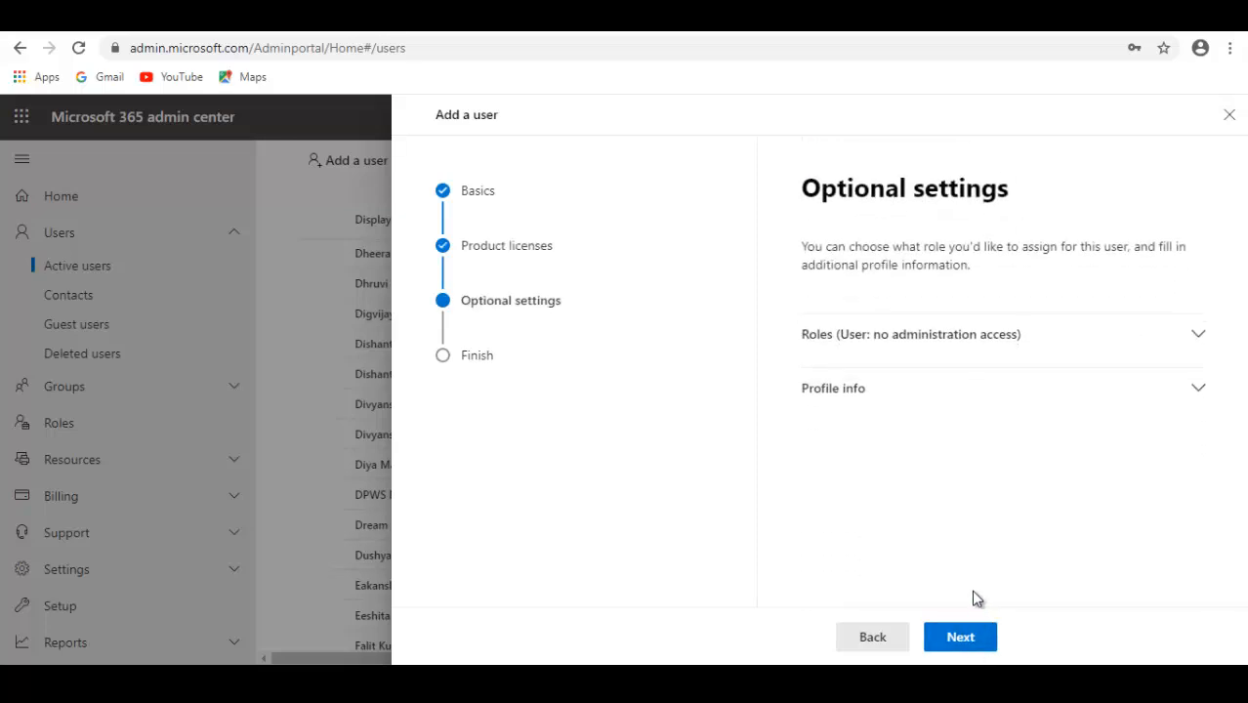
Review the available role options for the new user
{"action": "left_click", "coordinate": [1193, 337]}
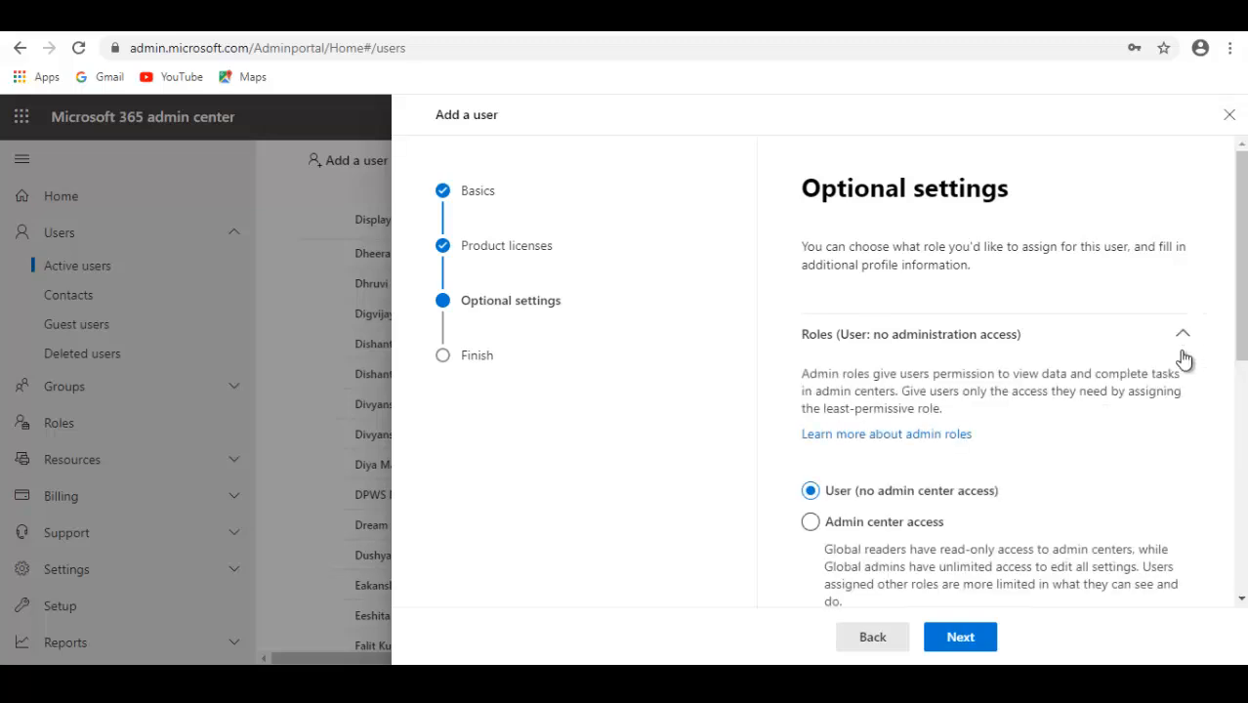
{"action": "left_click", "coordinate": [1171, 338]}
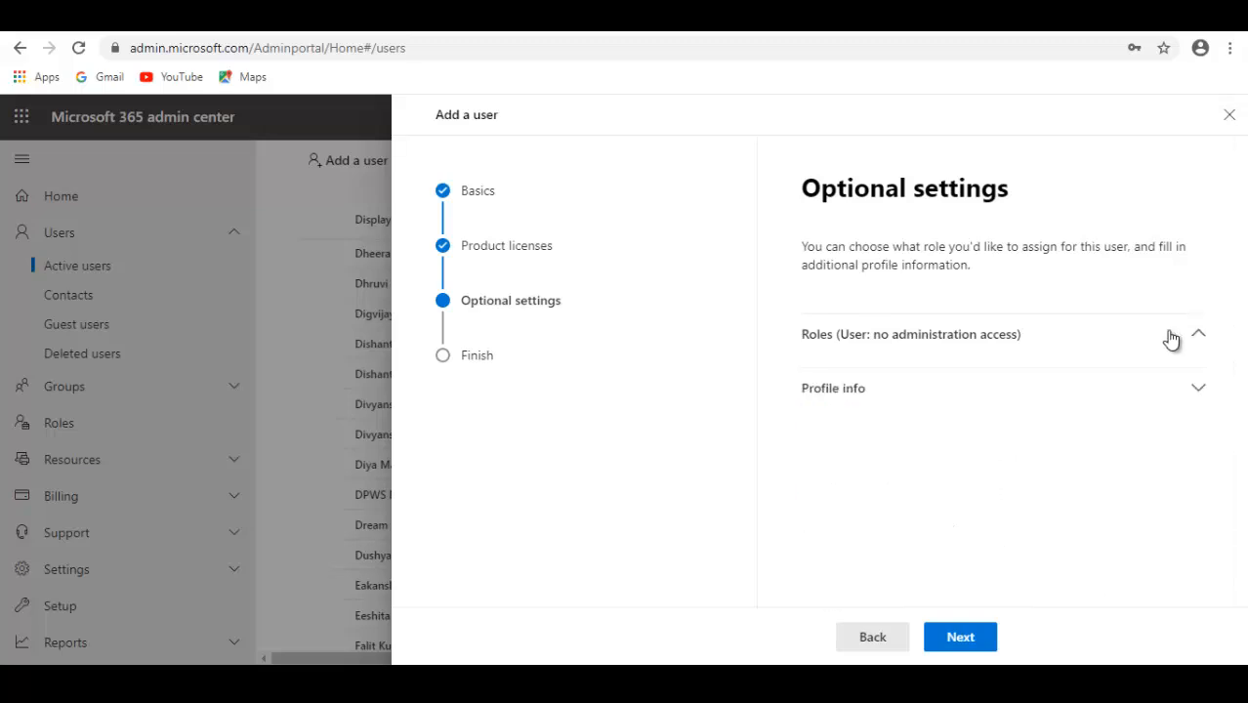
Review the optional profile info fields for the new user without filling them in
{"action": "left_click", "coordinate": [1198, 391]}
{"action": "scroll", "coordinate": [1135, 465], "scroll_direction": "down", "scroll_amount": 2}
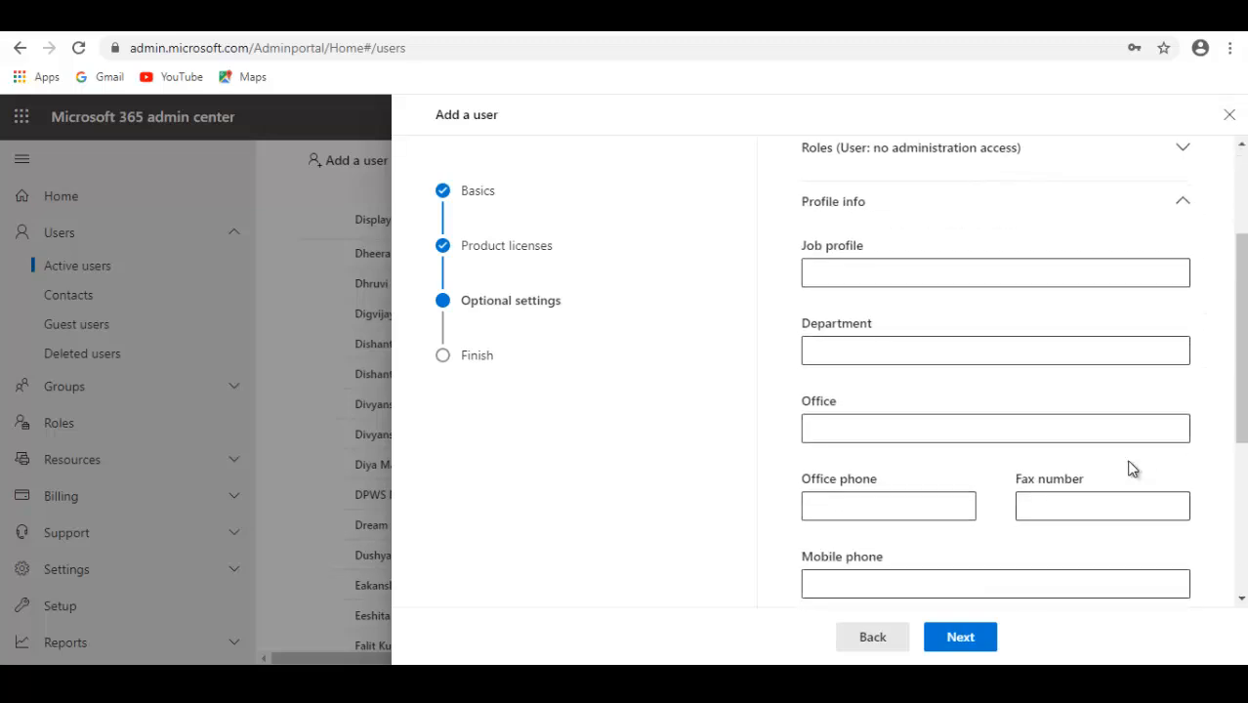
{"action": "scroll", "coordinate": [1130, 466], "scroll_direction": "down", "scroll_amount": 3}
{"action": "scroll", "coordinate": [1127, 464], "scroll_direction": "up", "scroll_amount": 5}
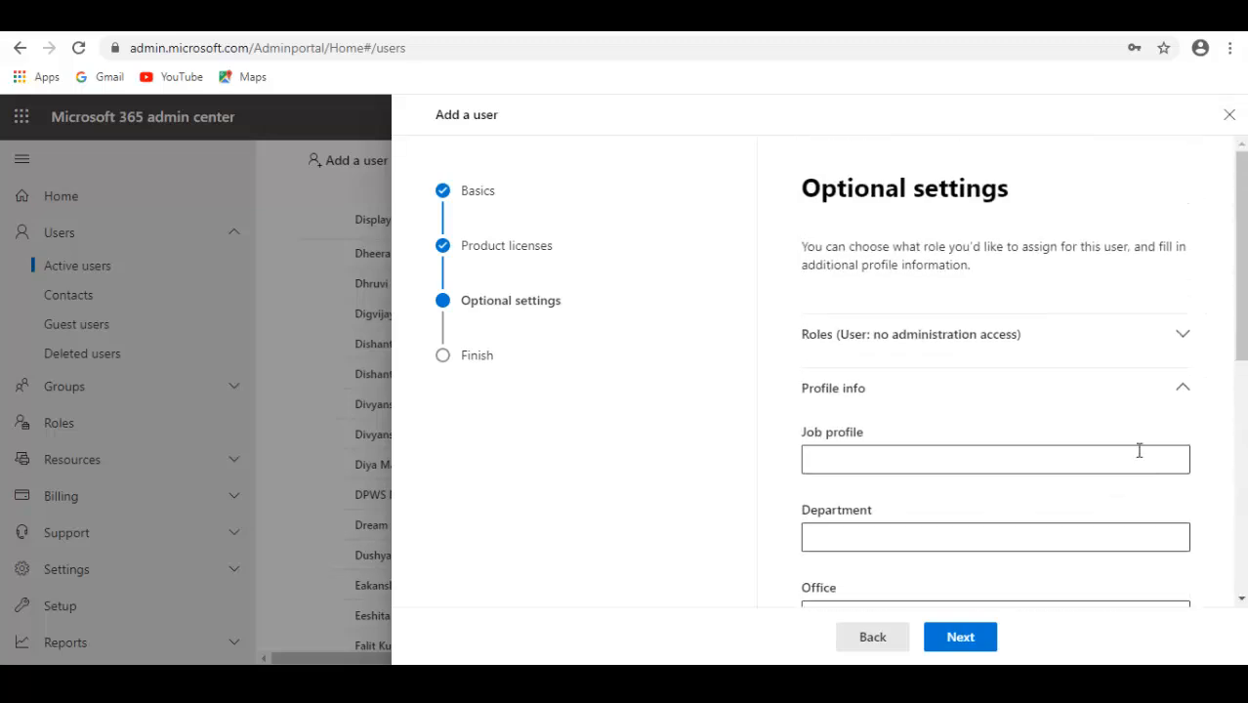
{"action": "left_click", "coordinate": [1179, 391]}
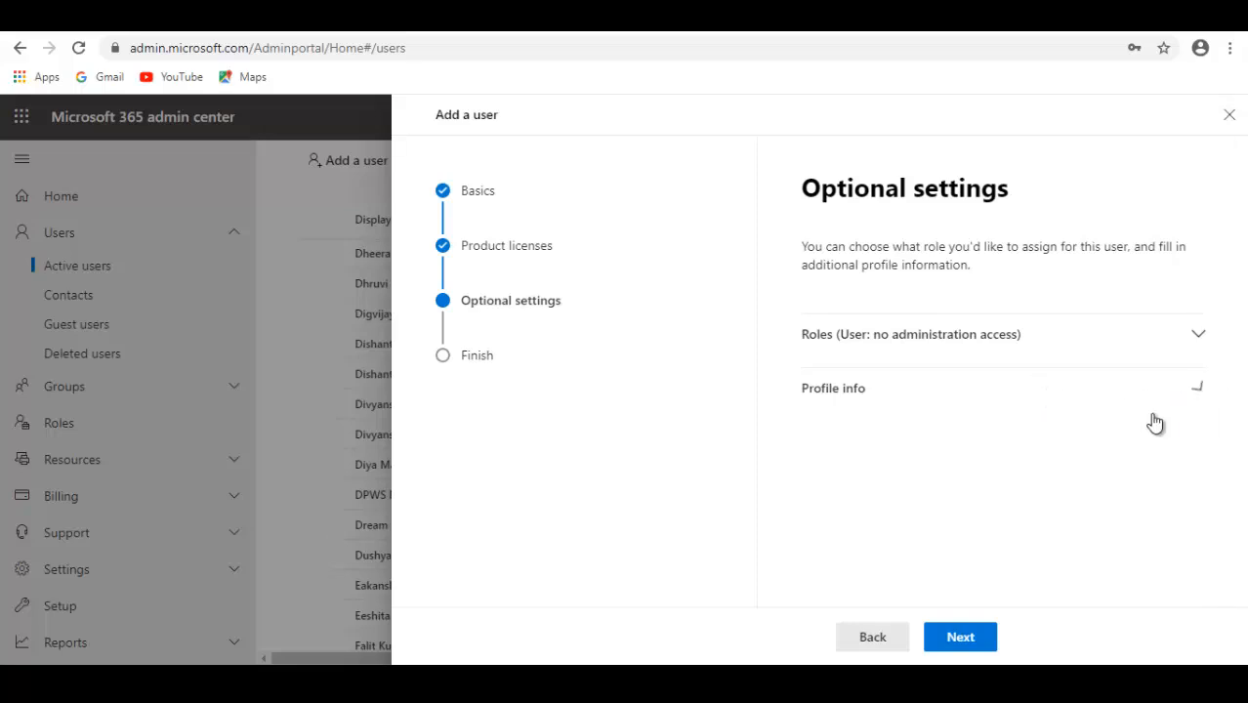
Continue to the review page, finish adding the Demo Student user and close the confirmation
{"action": "left_click", "coordinate": [971, 645]}
{"action": "scroll", "coordinate": [830, 555], "scroll_direction": "down", "scroll_amount": 2}
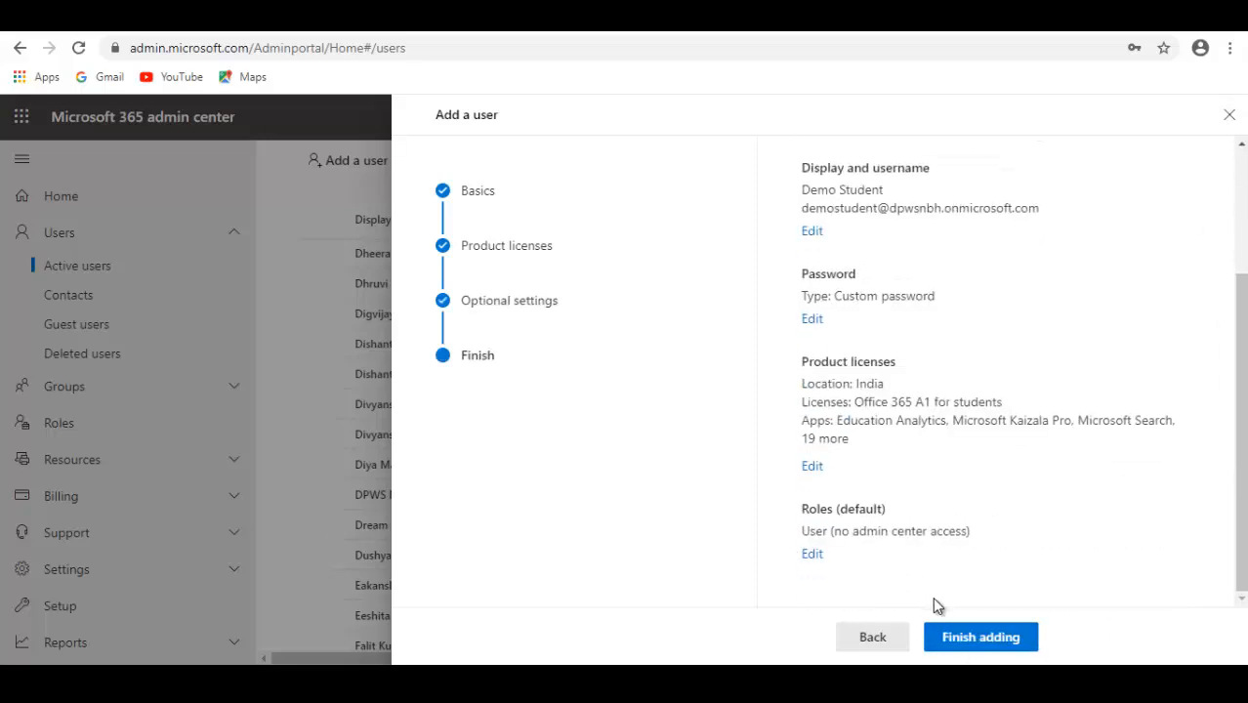
{"action": "left_click", "coordinate": [961, 638]}
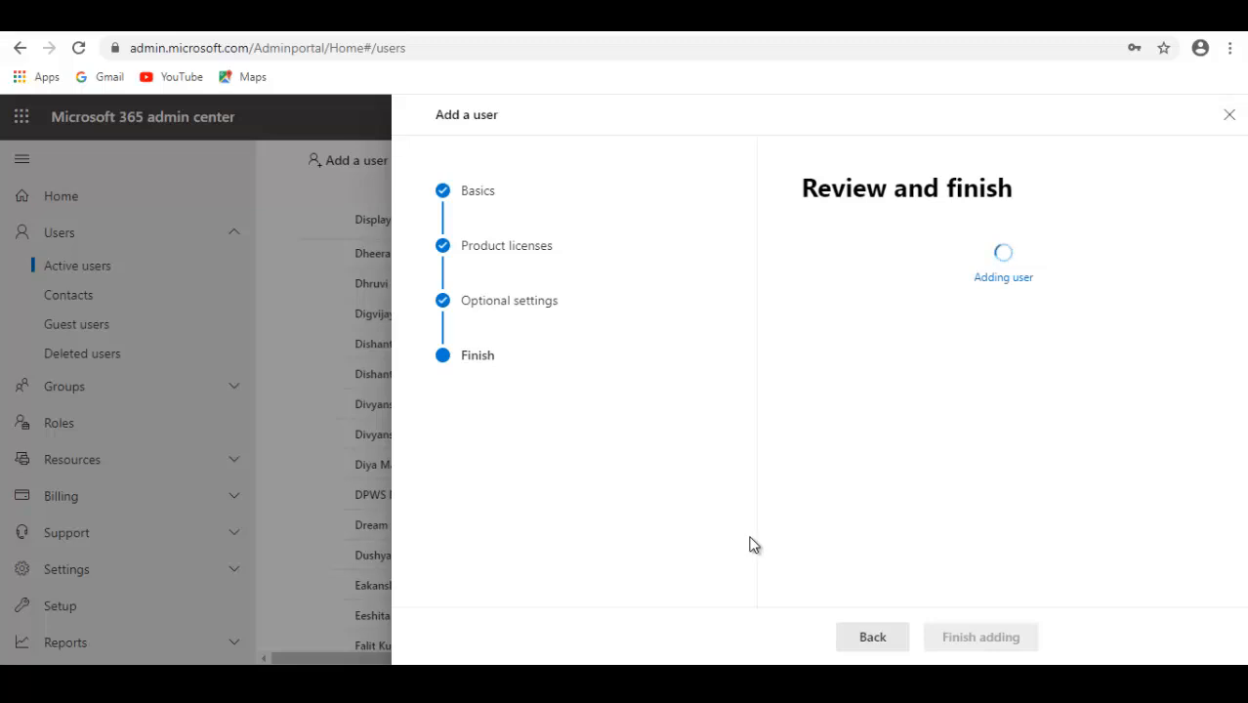
{"action": "scroll", "coordinate": [844, 453], "scroll_direction": "down", "scroll_amount": 4}
{"action": "scroll", "coordinate": [847, 454], "scroll_direction": "up", "scroll_amount": 4}
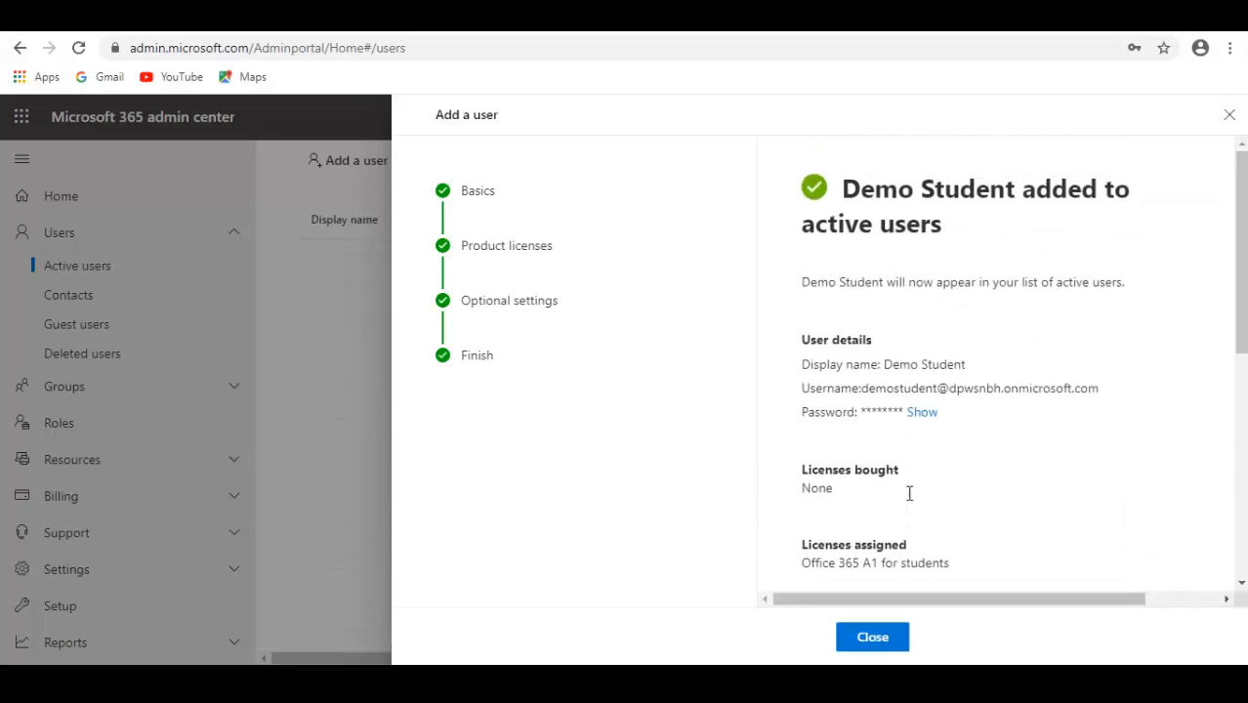
{"action": "scroll", "coordinate": [927, 513], "scroll_direction": "down", "scroll_amount": 5}
{"action": "scroll", "coordinate": [953, 530], "scroll_direction": "up", "scroll_amount": 5}
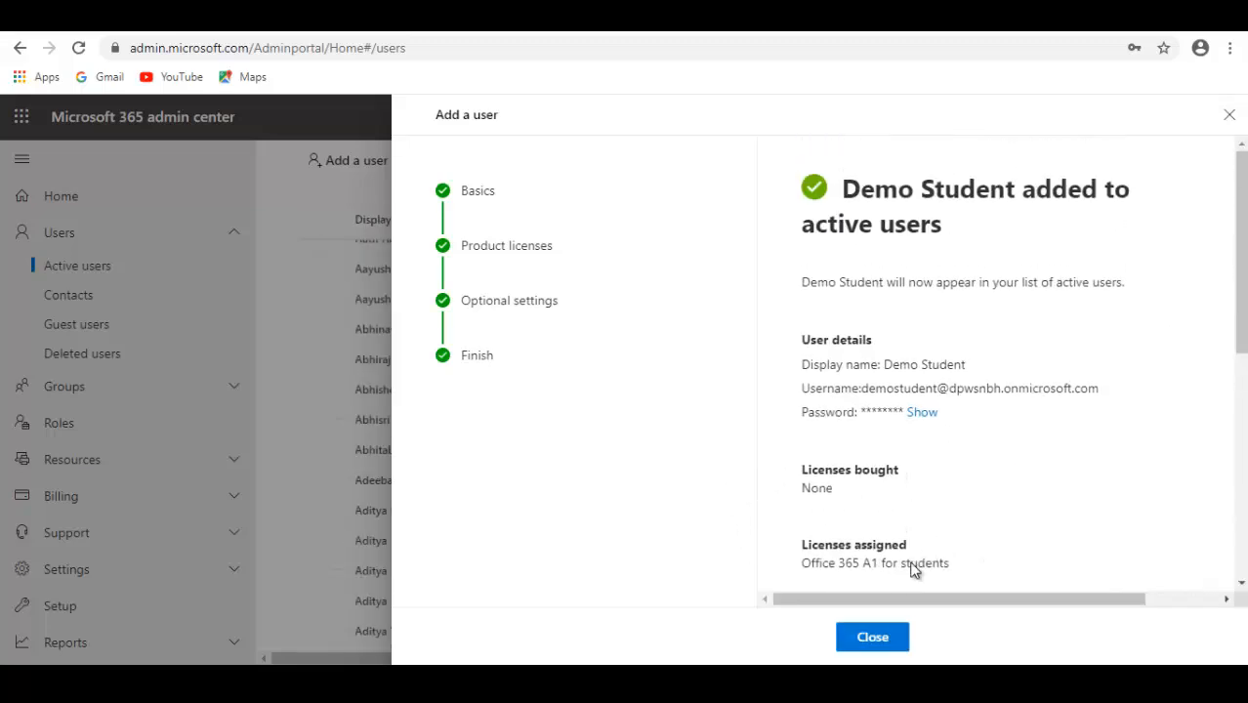
{"action": "left_click", "coordinate": [865, 638]}
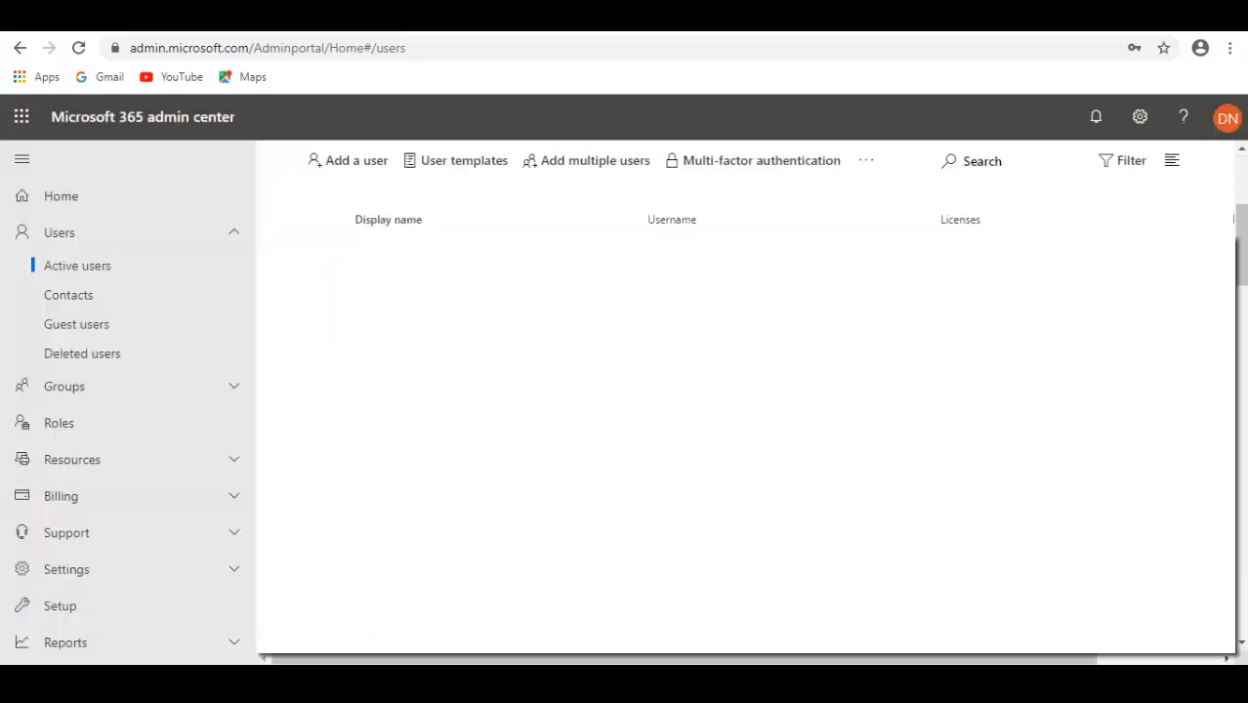
Start adding another user with first name Demo, last name Teacher, display name Demo Teacher and username demoteacher
{"action": "left_click", "coordinate": [351, 235]}
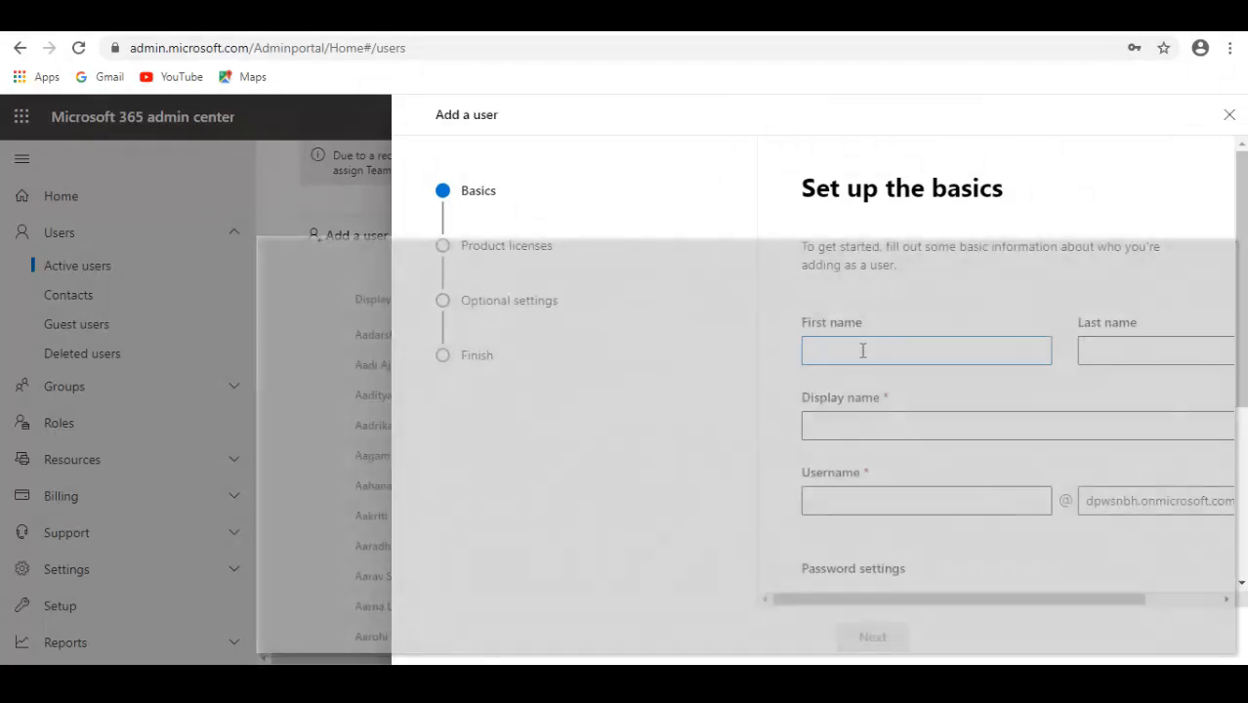
{"action": "left_click", "coordinate": [862, 351]}
{"action": "type", "text": "Demo"}
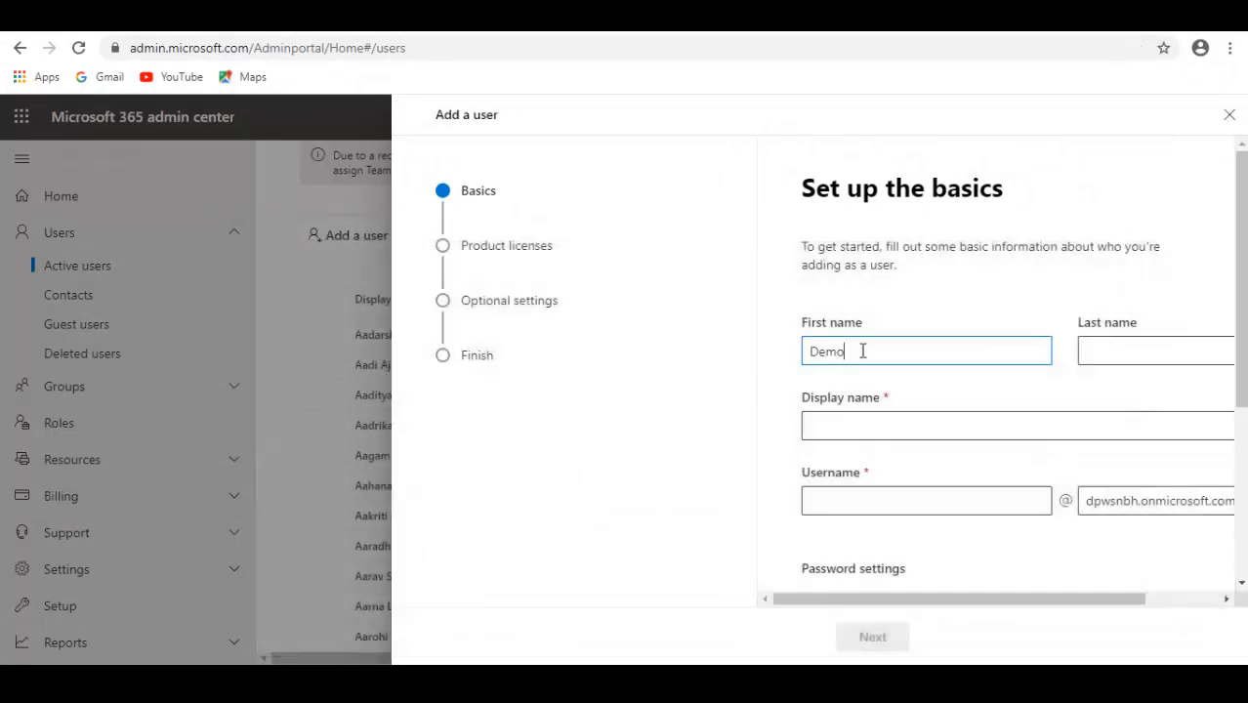
{"action": "left_click", "coordinate": [1121, 341]}
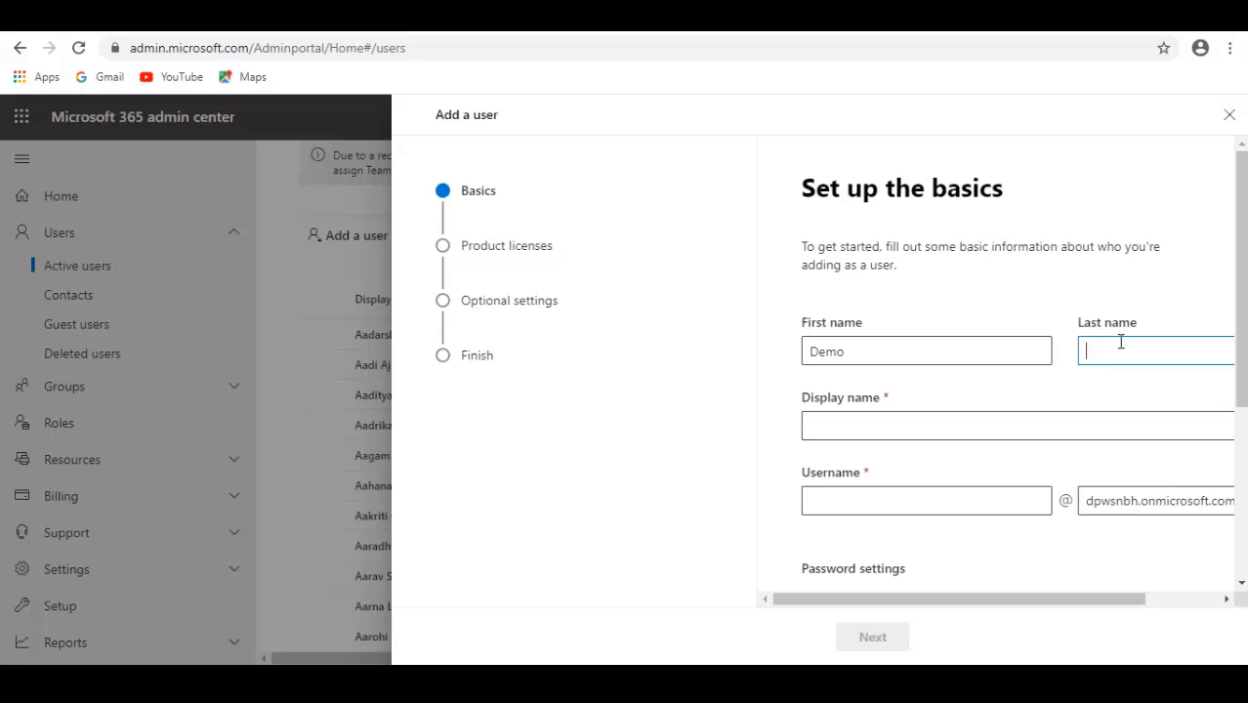
{"action": "type", "text": "Teacher"}
{"action": "left_click", "coordinate": [880, 427]}
{"action": "left_click", "coordinate": [836, 506]}
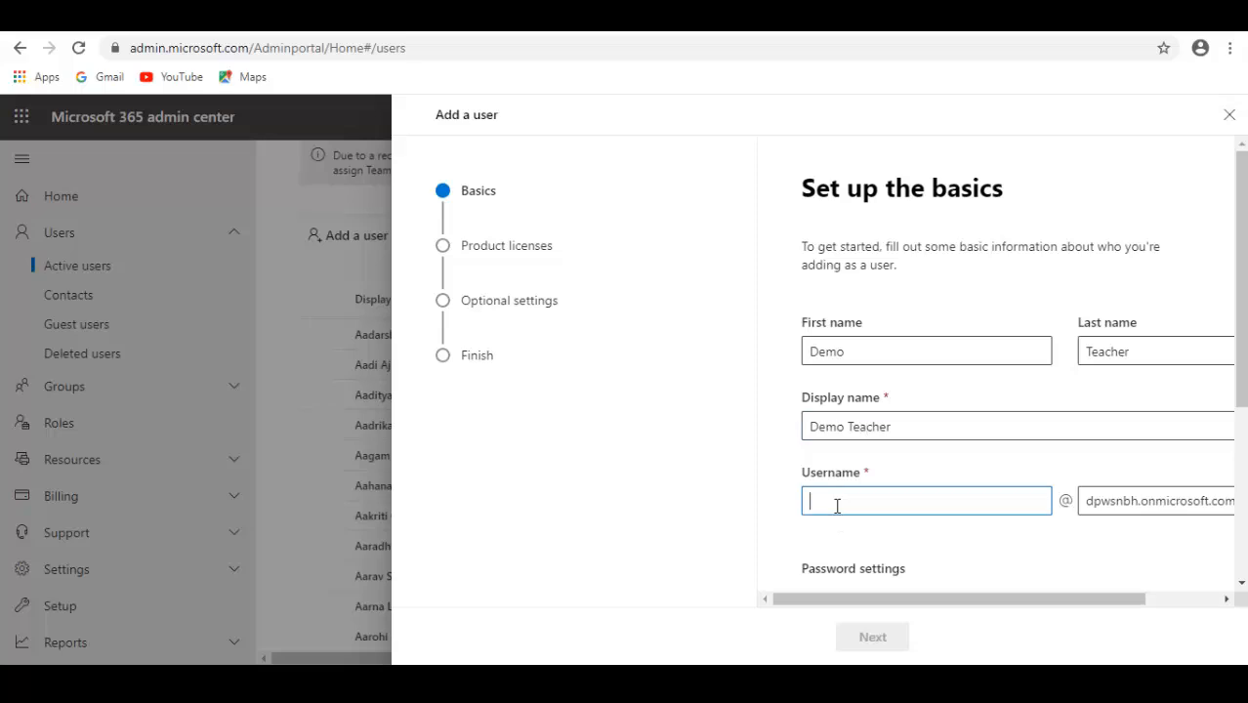
{"action": "type", "text": "demoteacher"}
Enter a manually created password for the Demo Teacher user and continue to the product licenses
{"action": "scroll", "coordinate": [878, 535], "scroll_direction": "down", "scroll_amount": 3}
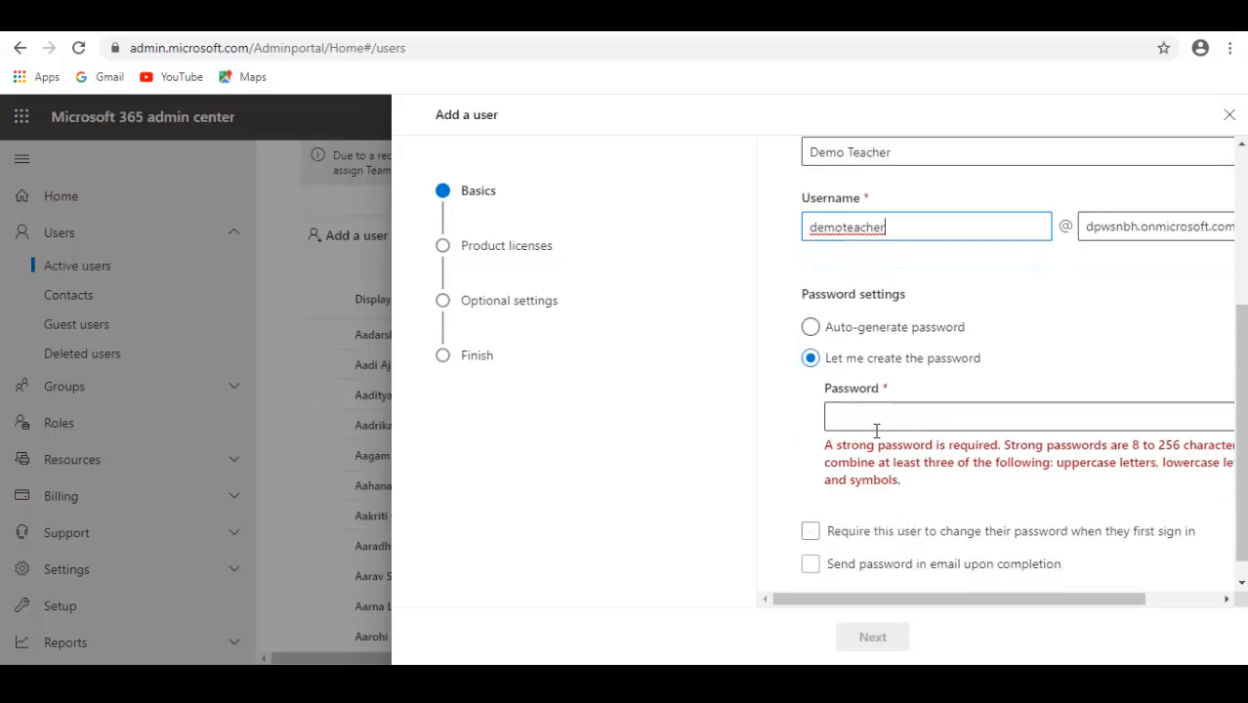
{"action": "scroll", "coordinate": [875, 431], "scroll_direction": "down", "scroll_amount": 1}
{"action": "left_click", "coordinate": [864, 395]}
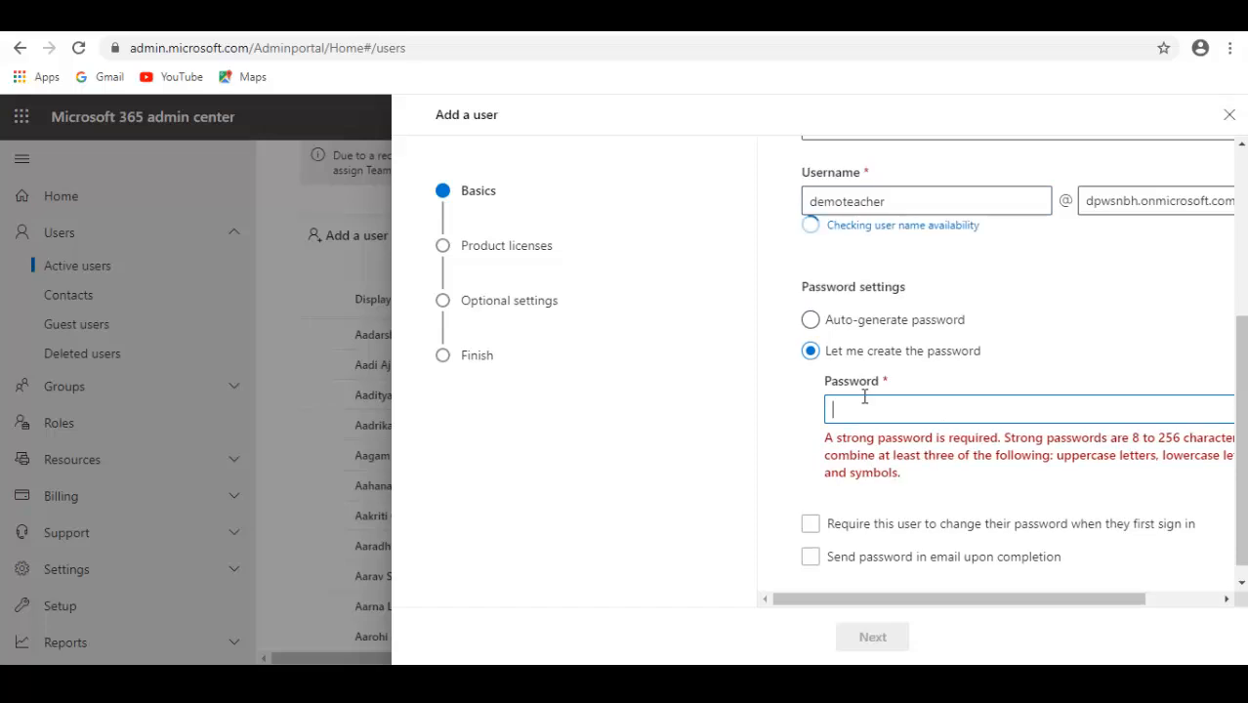
{"action": "type", "text": "••"}
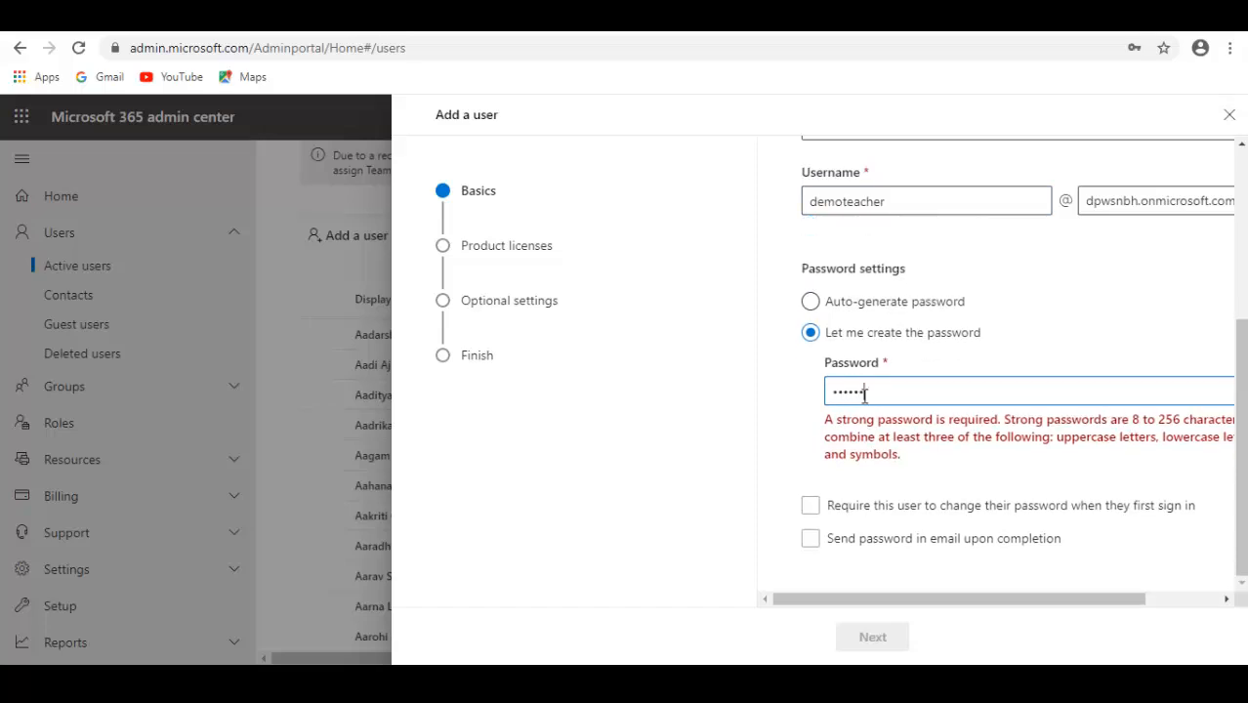
{"action": "type", "text": "•"}
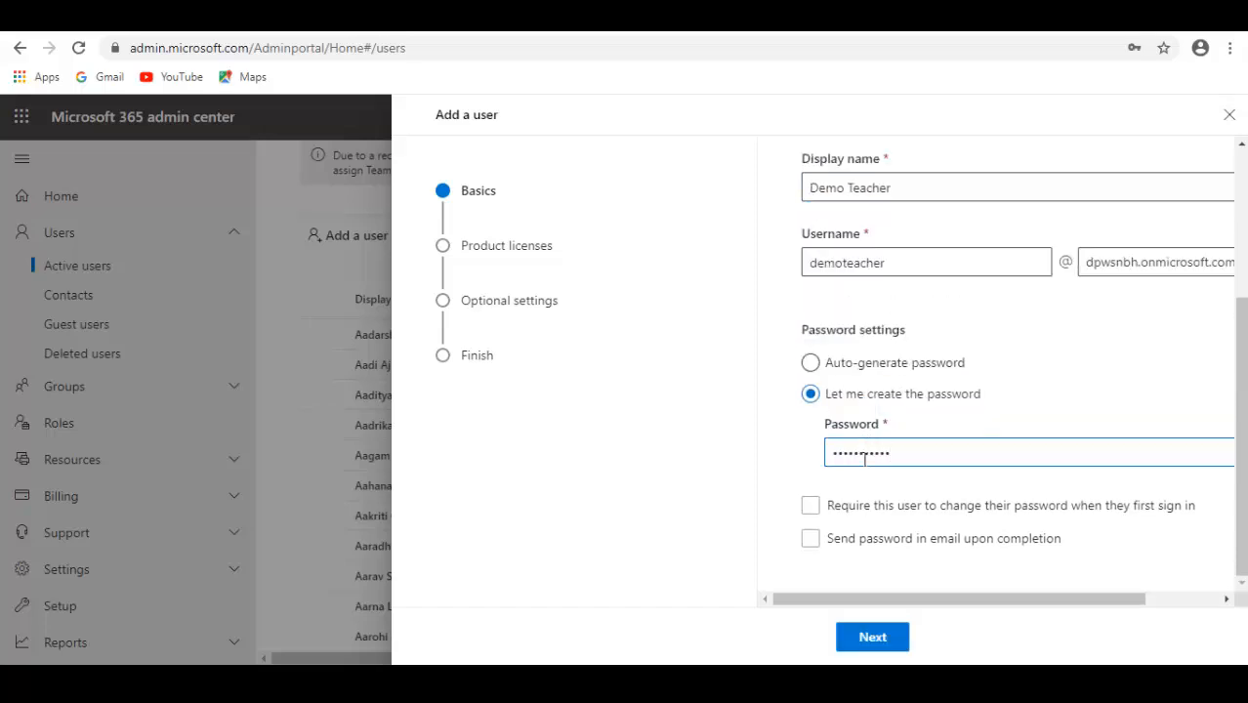
{"action": "left_click", "coordinate": [895, 644]}
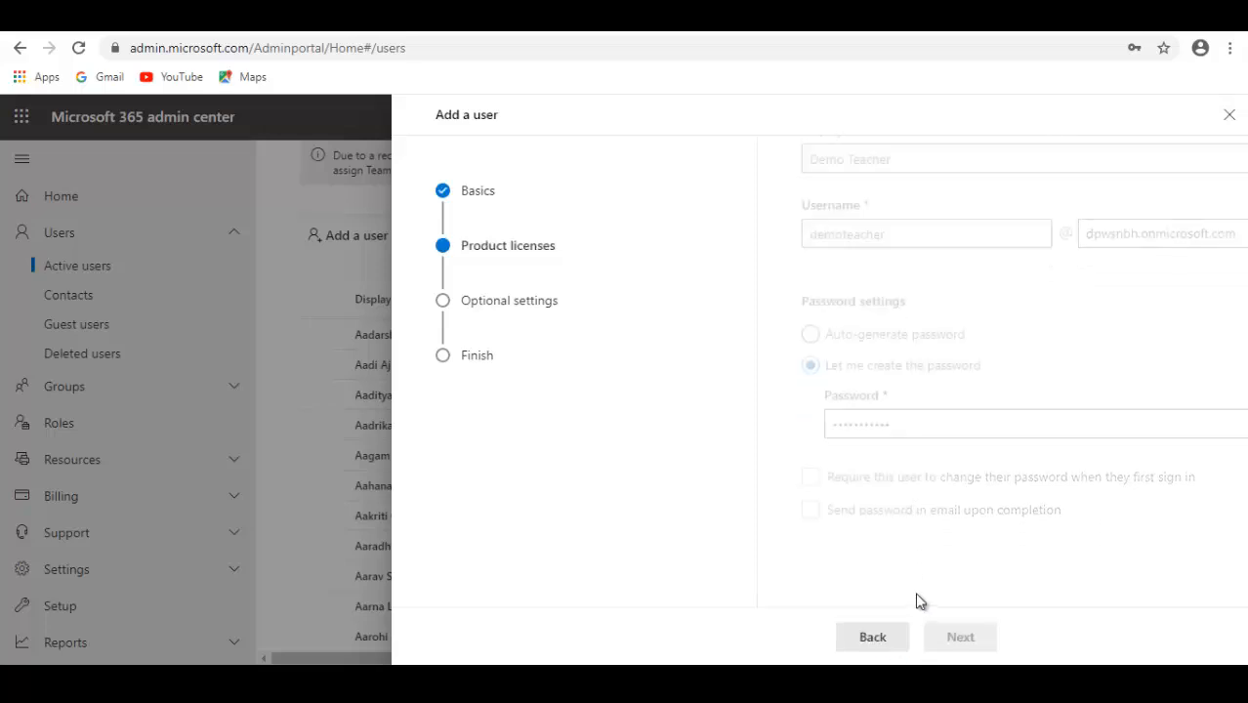
Assign the Office 365 A1 for faculty license to the Demo Teacher user and continue to the optional settings
{"action": "scroll", "coordinate": [903, 470], "scroll_direction": "down", "scroll_amount": 1}
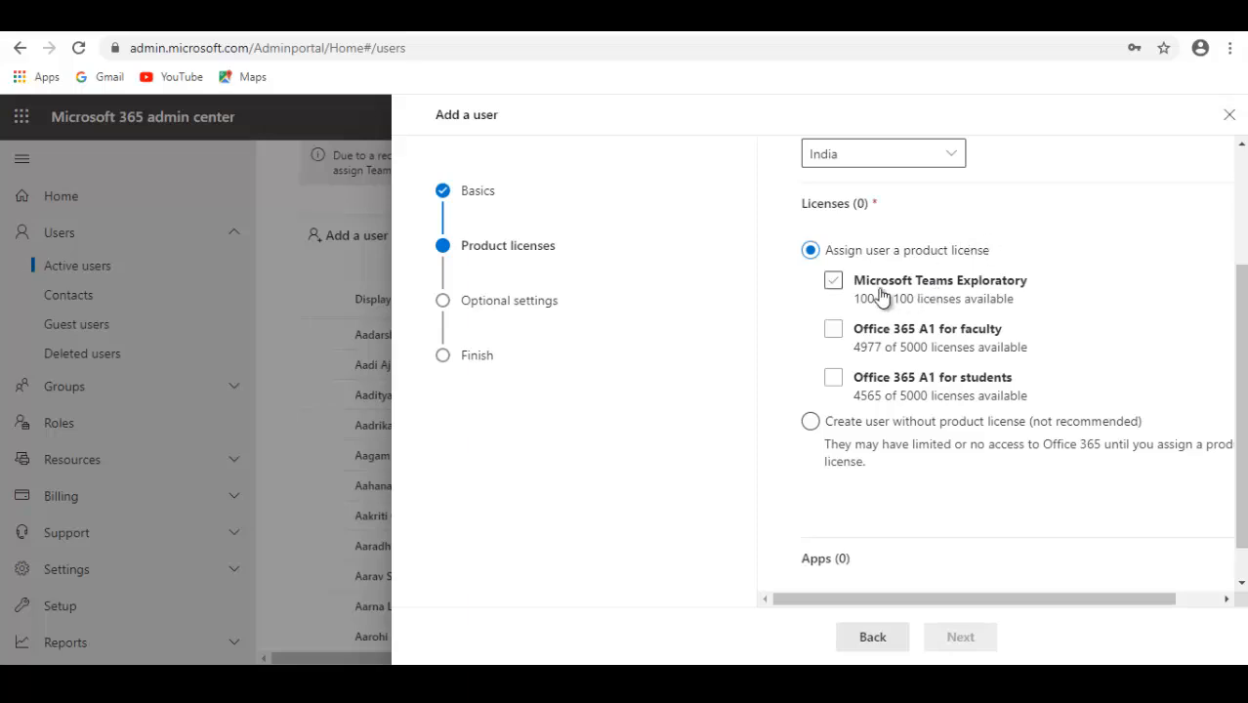
{"action": "left_click", "coordinate": [835, 332]}
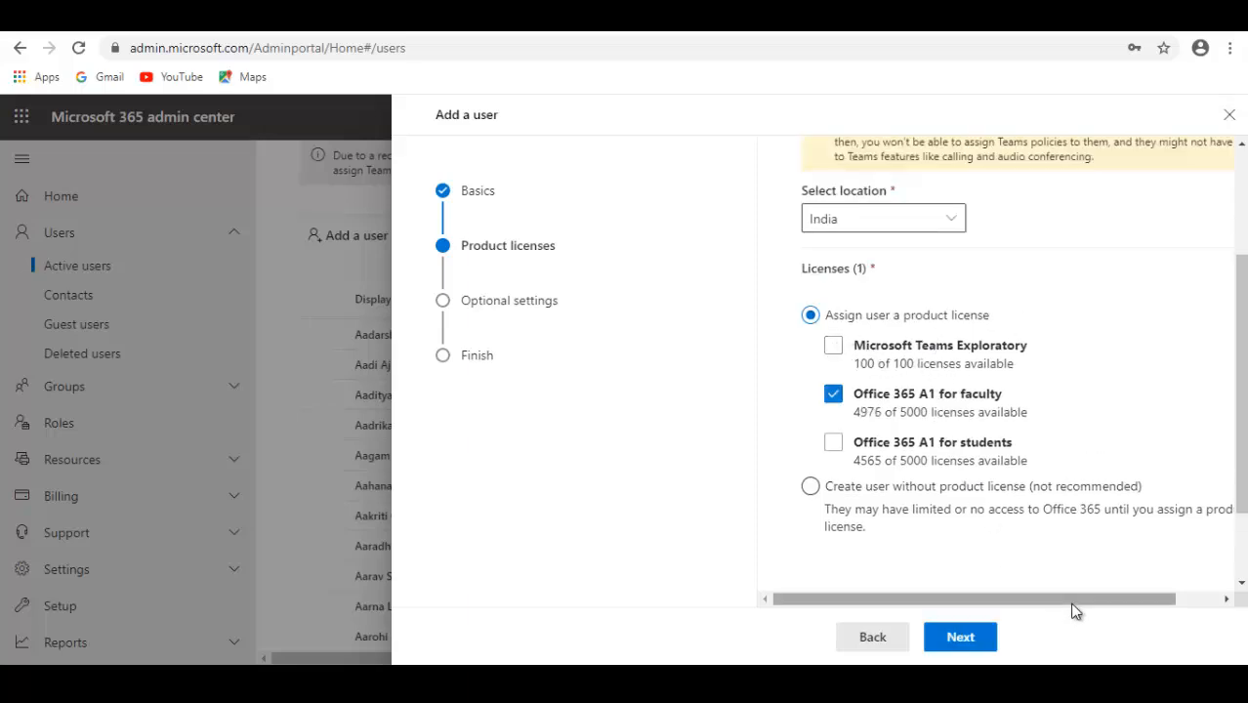
{"action": "left_click_drag", "start_coordinate": [1074, 599], "coordinate": [1101, 601]}
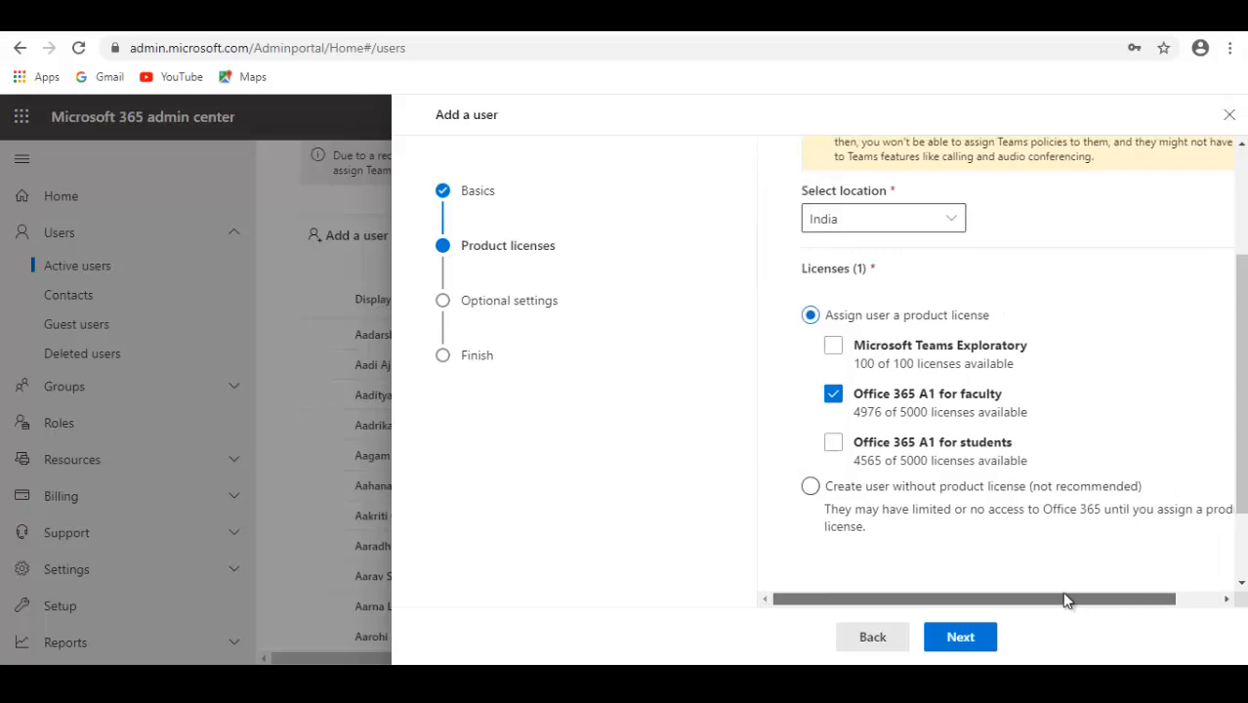
{"action": "scroll", "coordinate": [1056, 548], "scroll_direction": "down", "scroll_amount": 1}
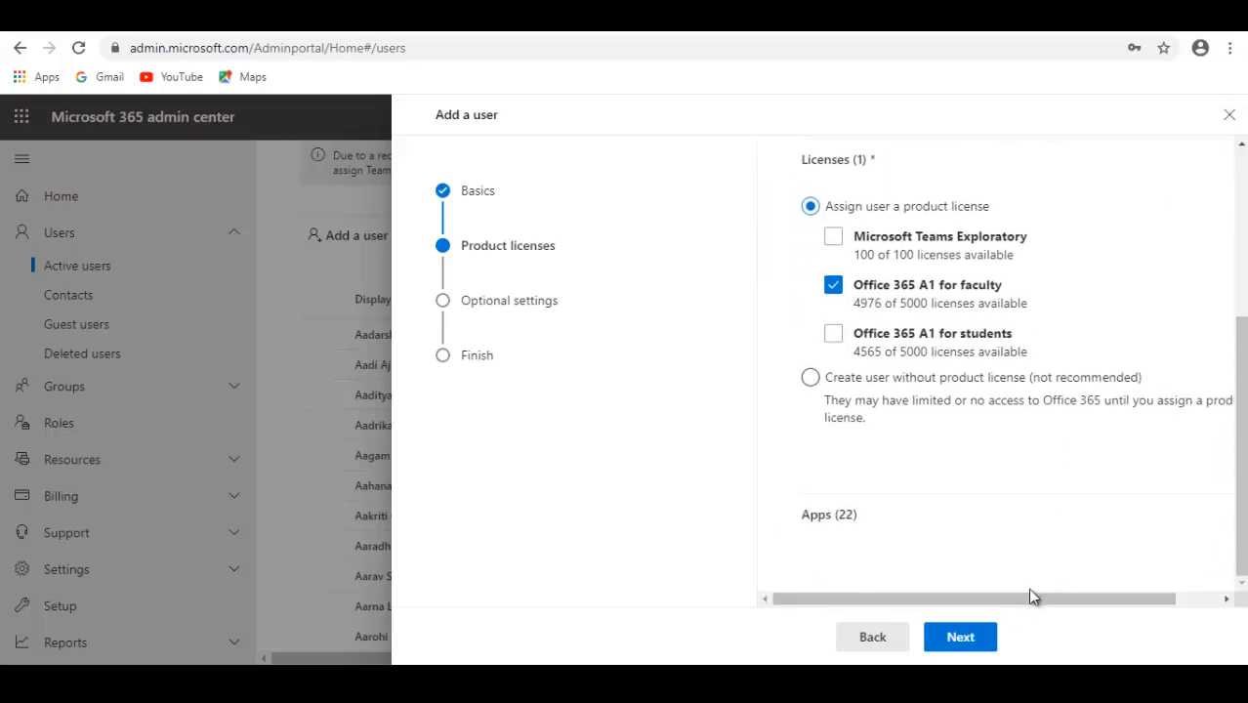
{"action": "left_click", "coordinate": [962, 638]}
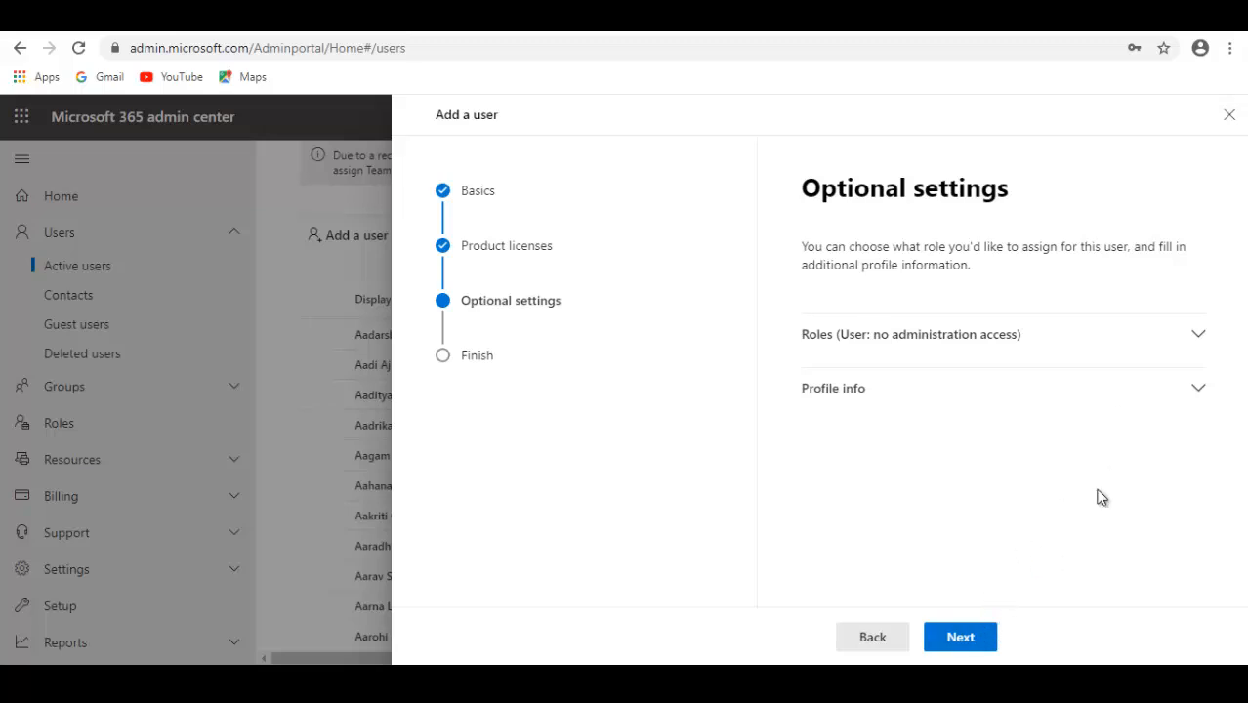
Keep the User (no admin center access) role and finish adding the Demo Teacher user
{"action": "left_click", "coordinate": [1186, 336]}
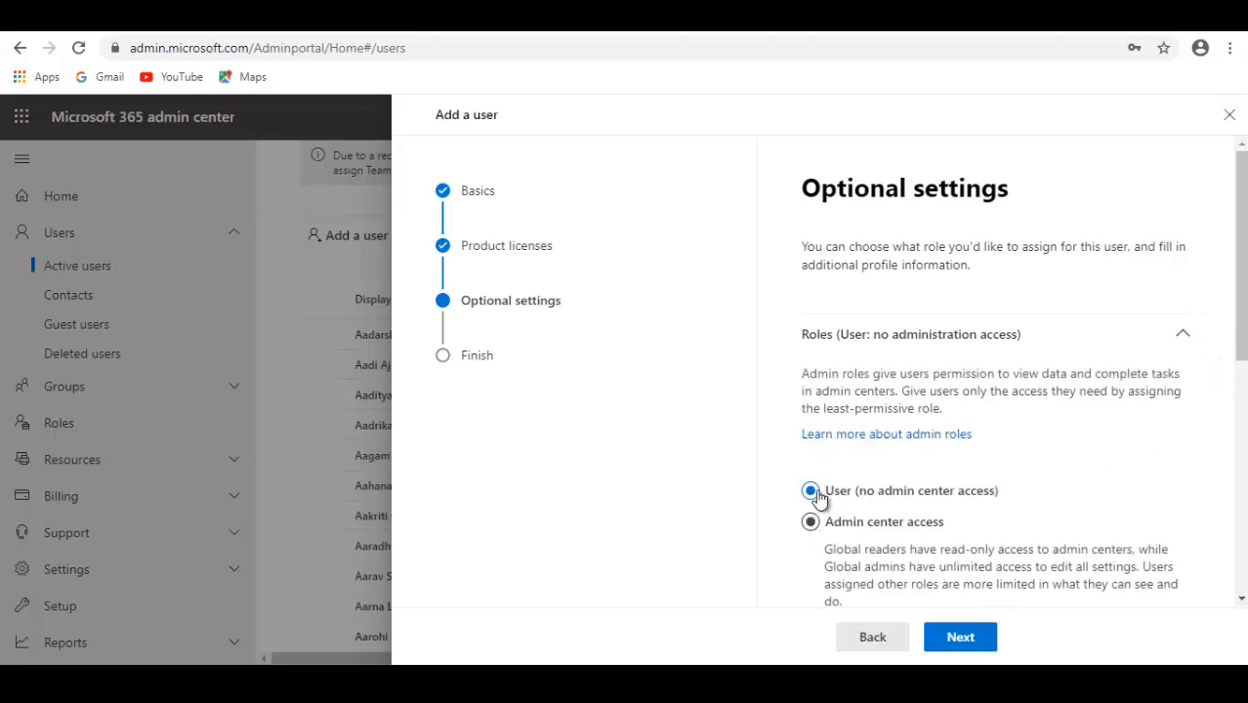
{"action": "left_click", "coordinate": [1184, 342]}
{"action": "left_click", "coordinate": [980, 630]}
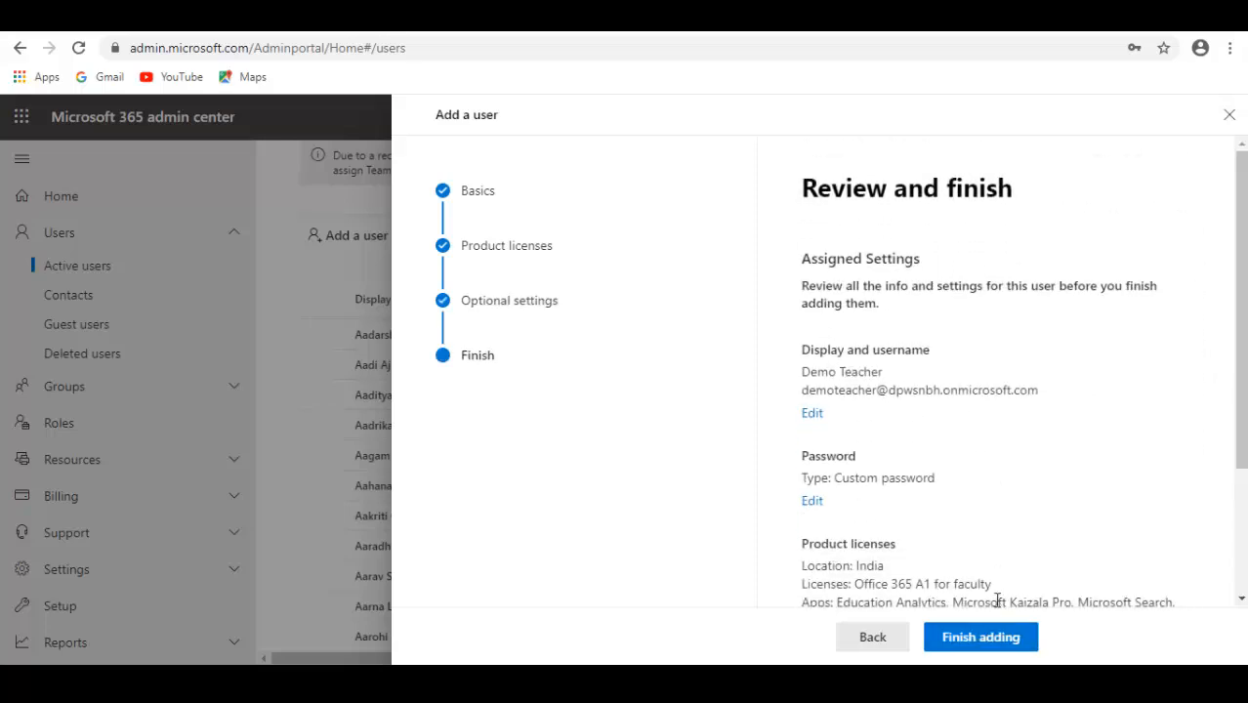
{"action": "scroll", "coordinate": [991, 601], "scroll_direction": "down", "scroll_amount": 3}
{"action": "left_click", "coordinate": [989, 633]}
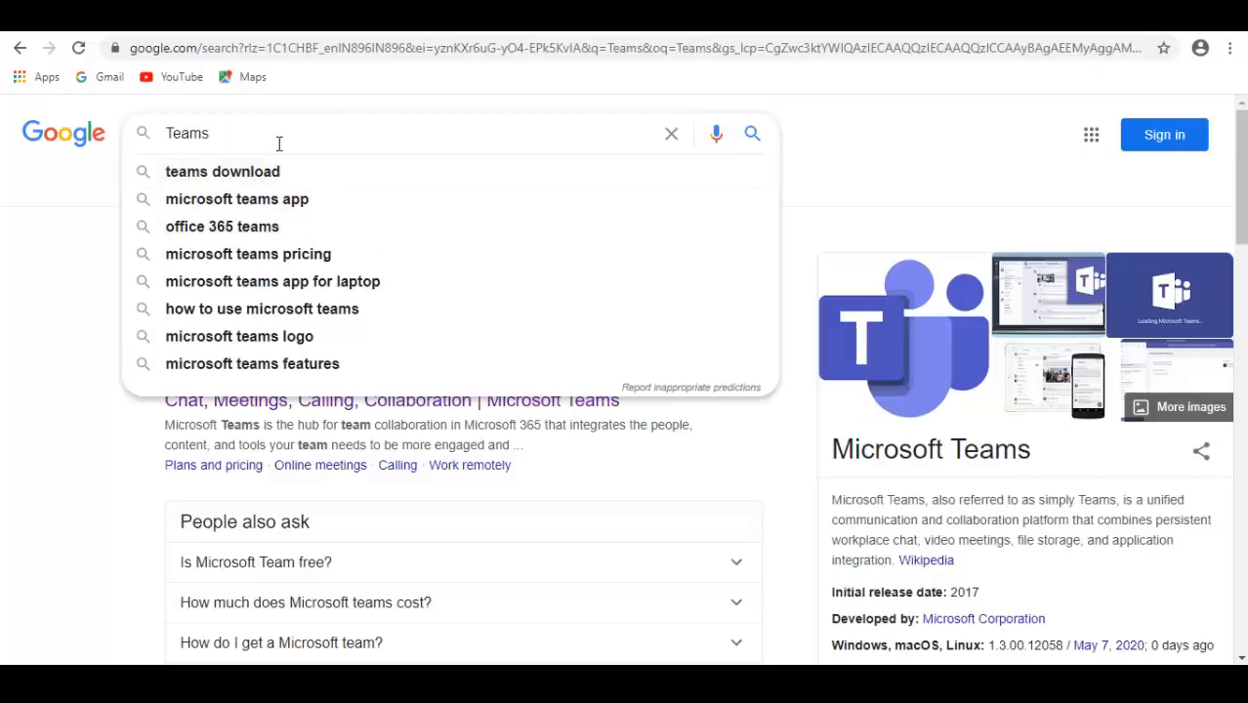
Search Google for "teams download", open Microsoft's Teams download page and download the Windows desktop app
{"action": "left_click", "coordinate": [222, 172]}
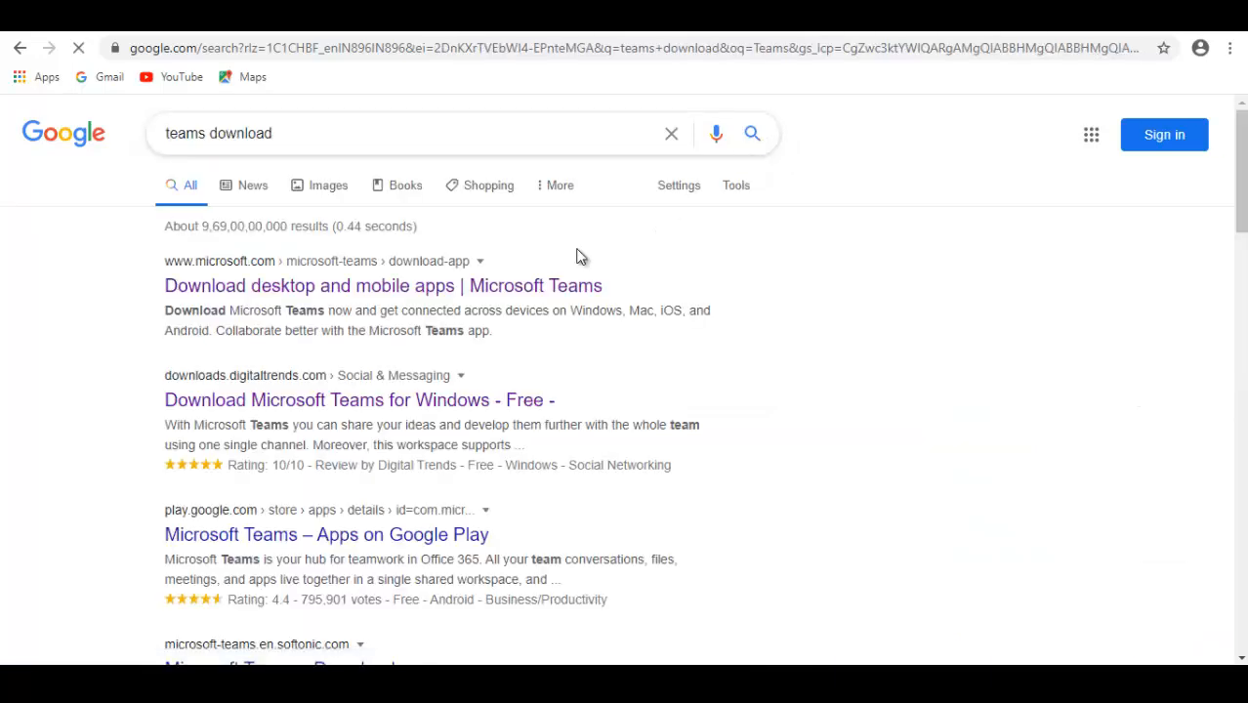
{"action": "left_click", "coordinate": [269, 289]}
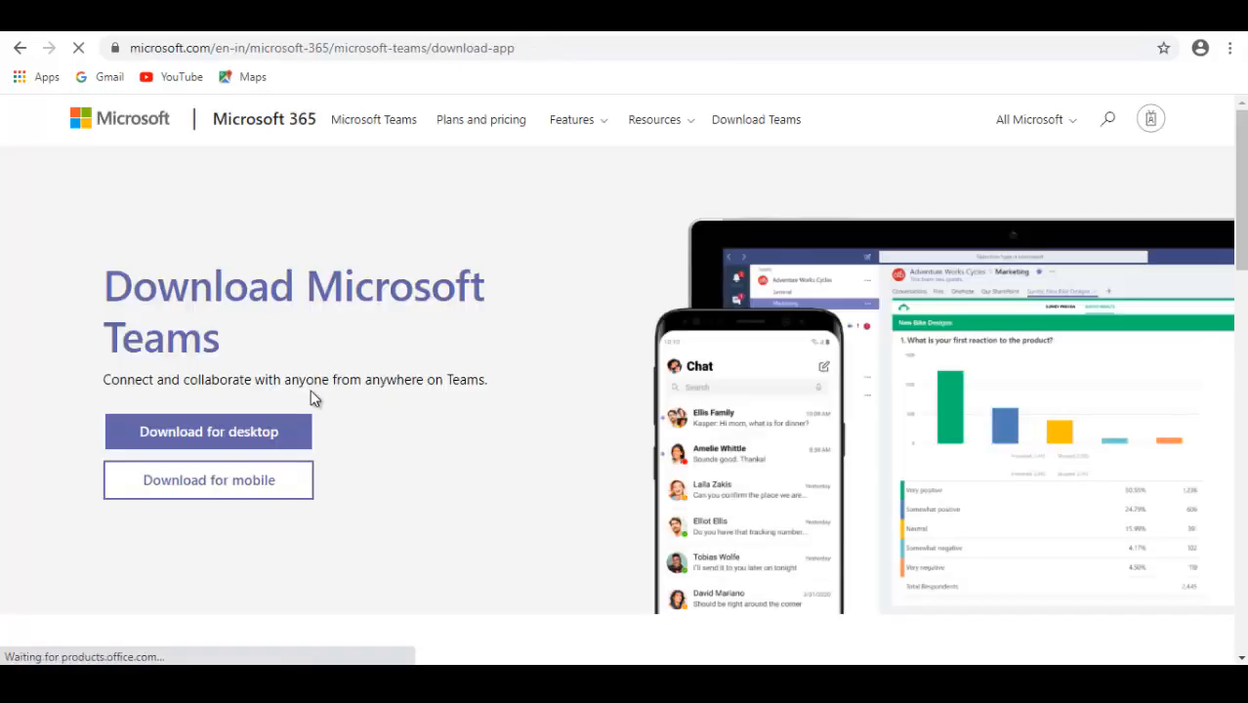
{"action": "scroll", "coordinate": [290, 402], "scroll_direction": "down", "scroll_amount": 2}
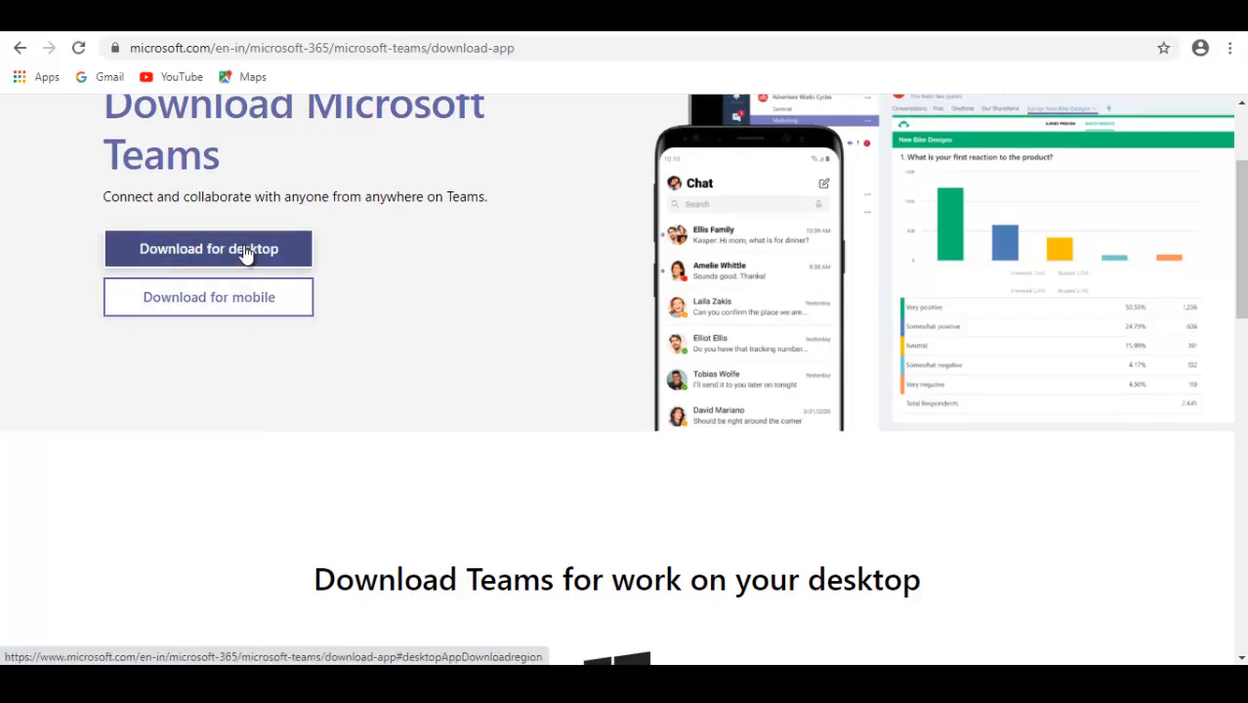
{"action": "left_click", "coordinate": [246, 254]}
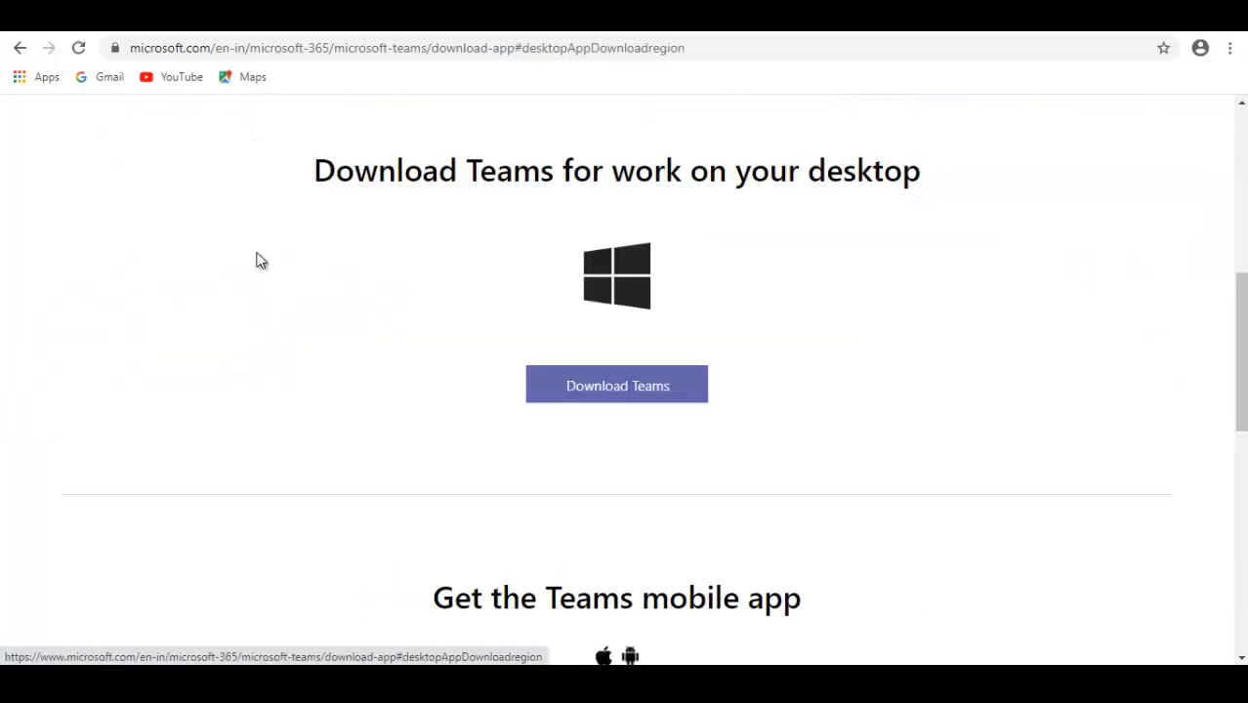
{"action": "left_click", "coordinate": [585, 388]}
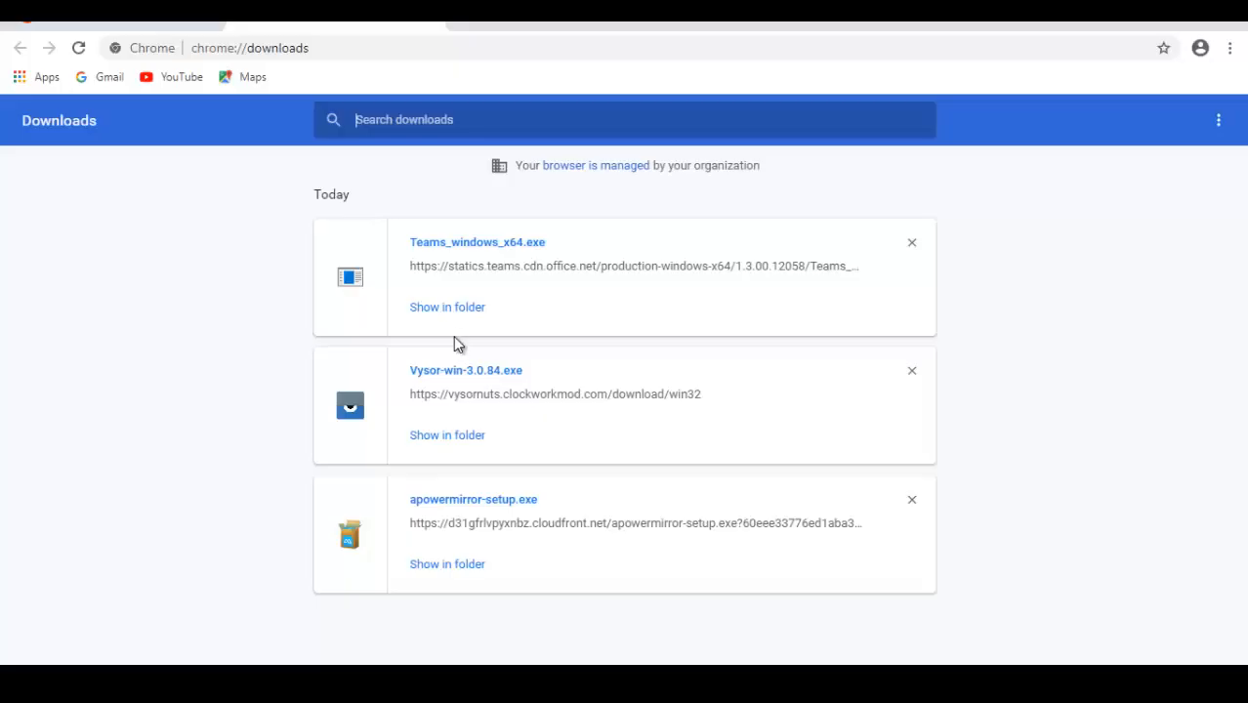
Show the downloaded Teams_windows_x64.exe installer in its folder and run it as administrator
{"action": "left_click", "coordinate": [439, 311]}
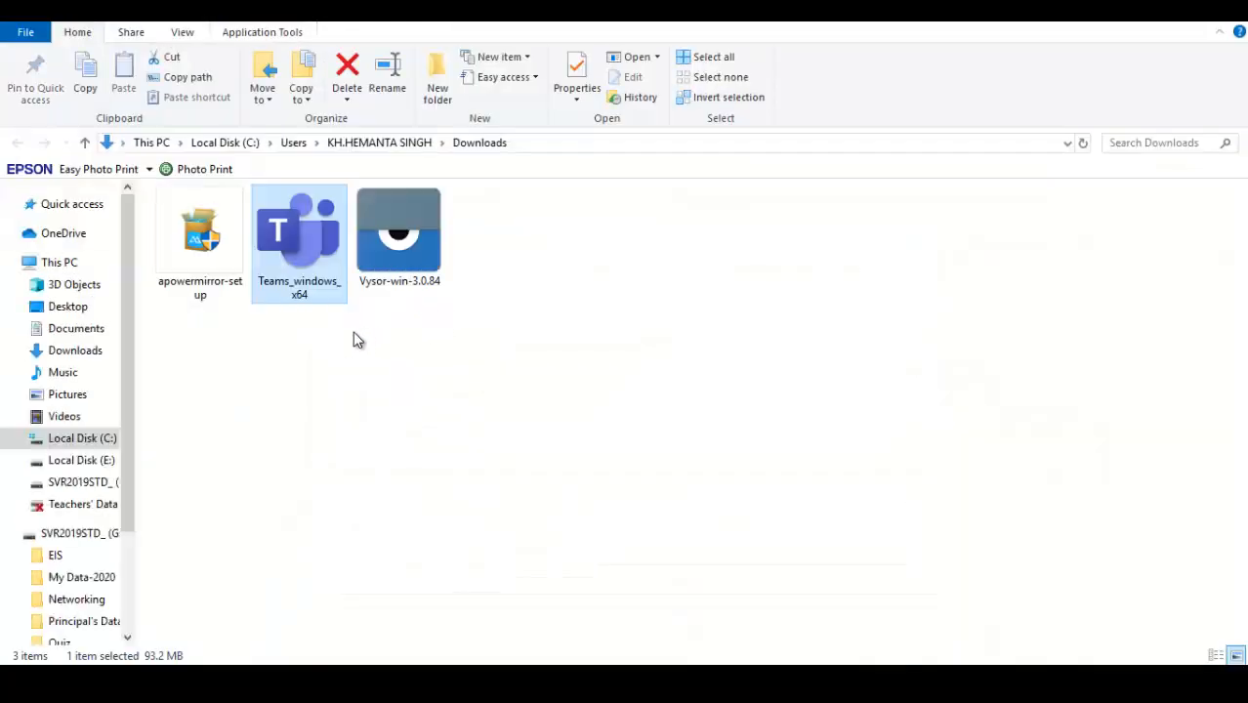
{"action": "right_click", "coordinate": [298, 259]}
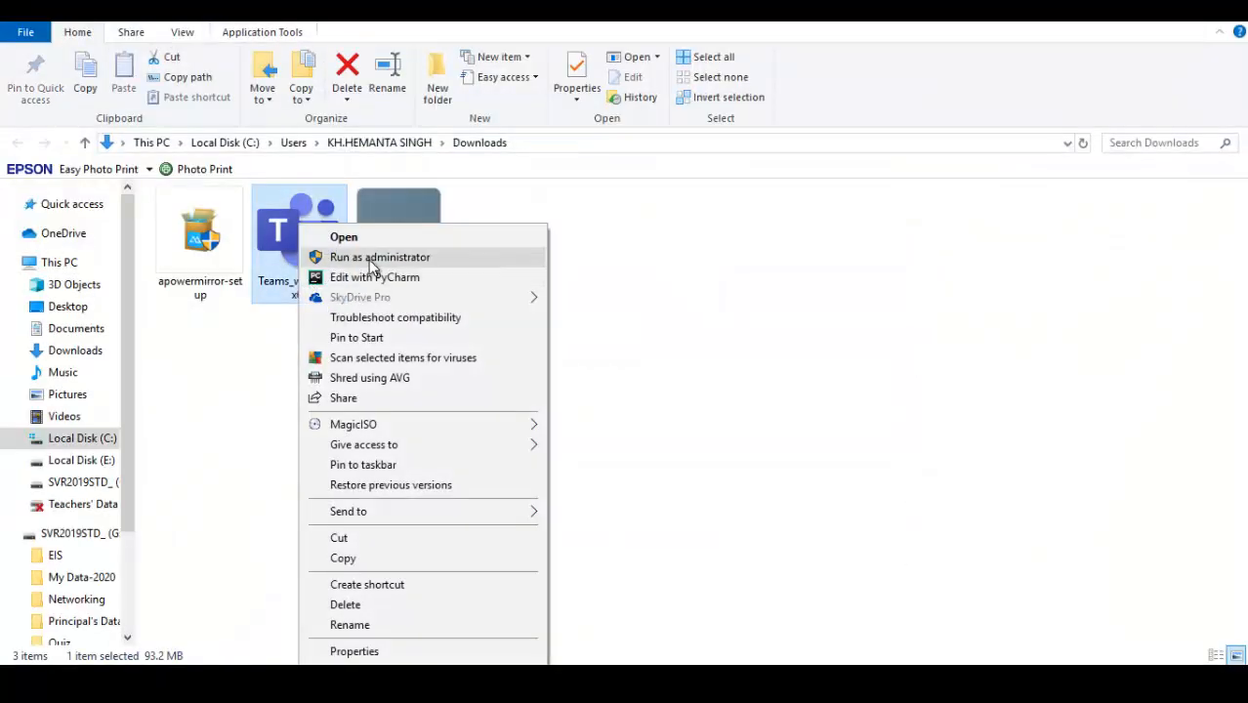
{"action": "left_click", "coordinate": [374, 258]}
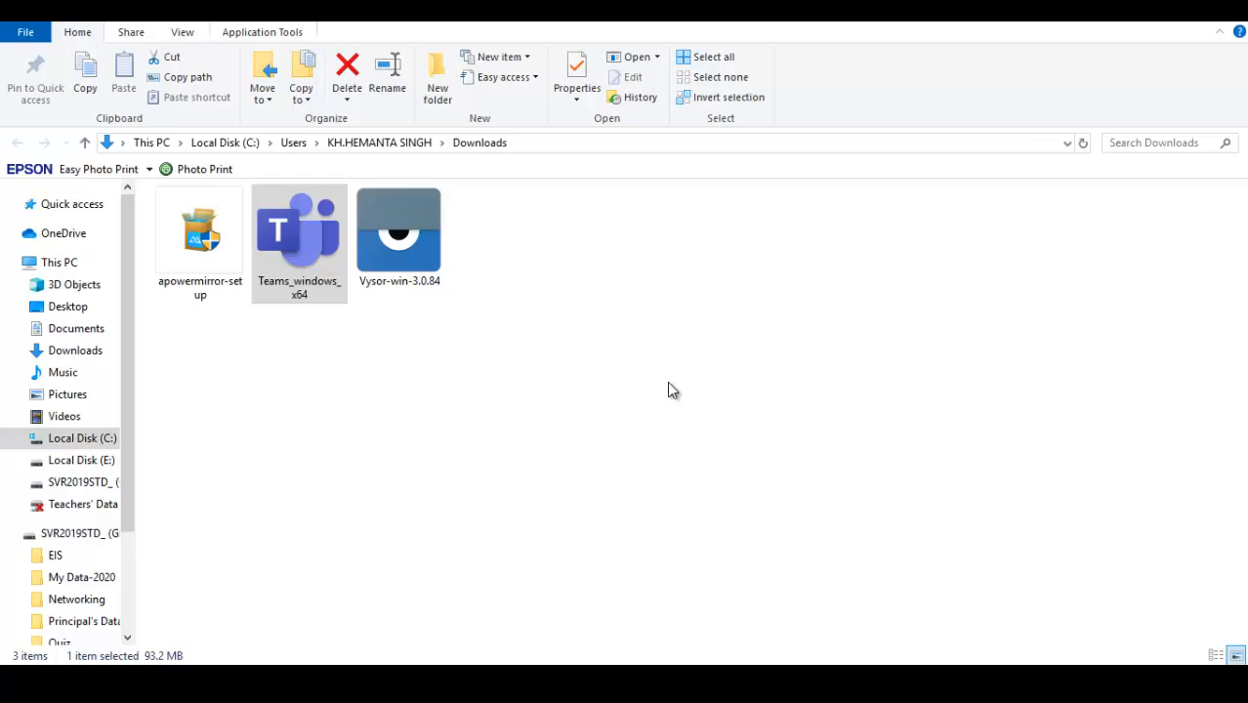
{"action": "left_click", "coordinate": [685, 359]}
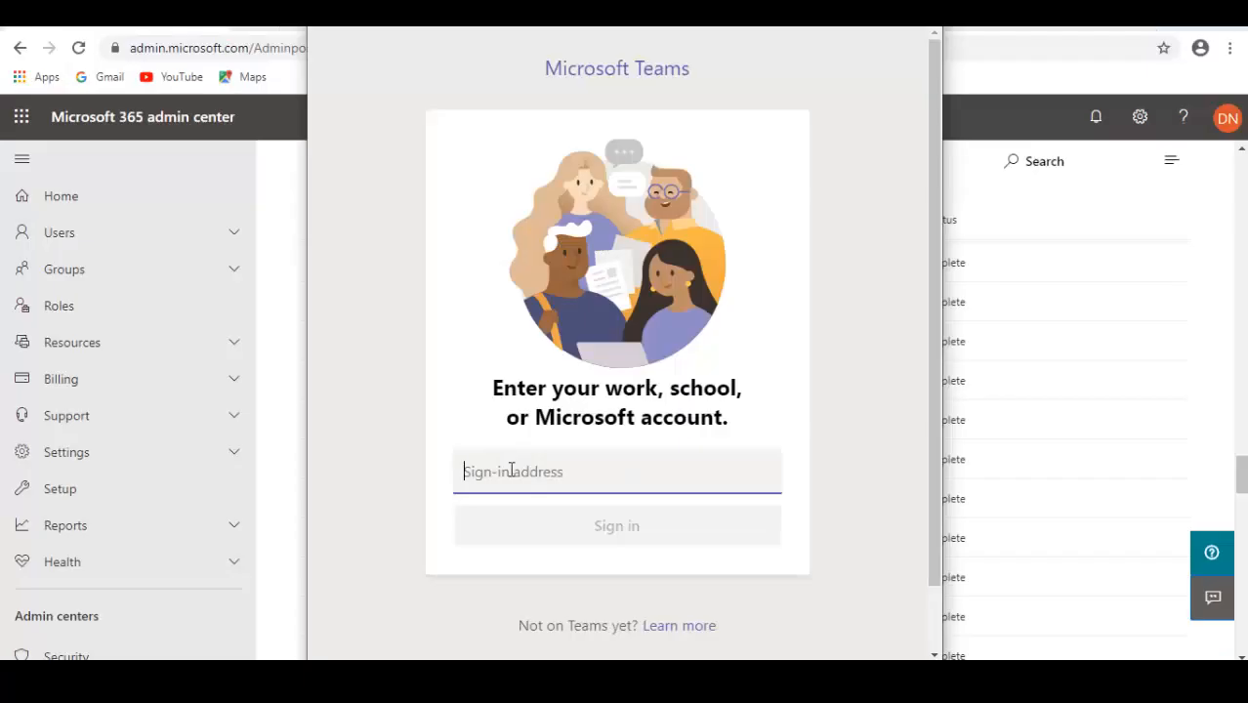
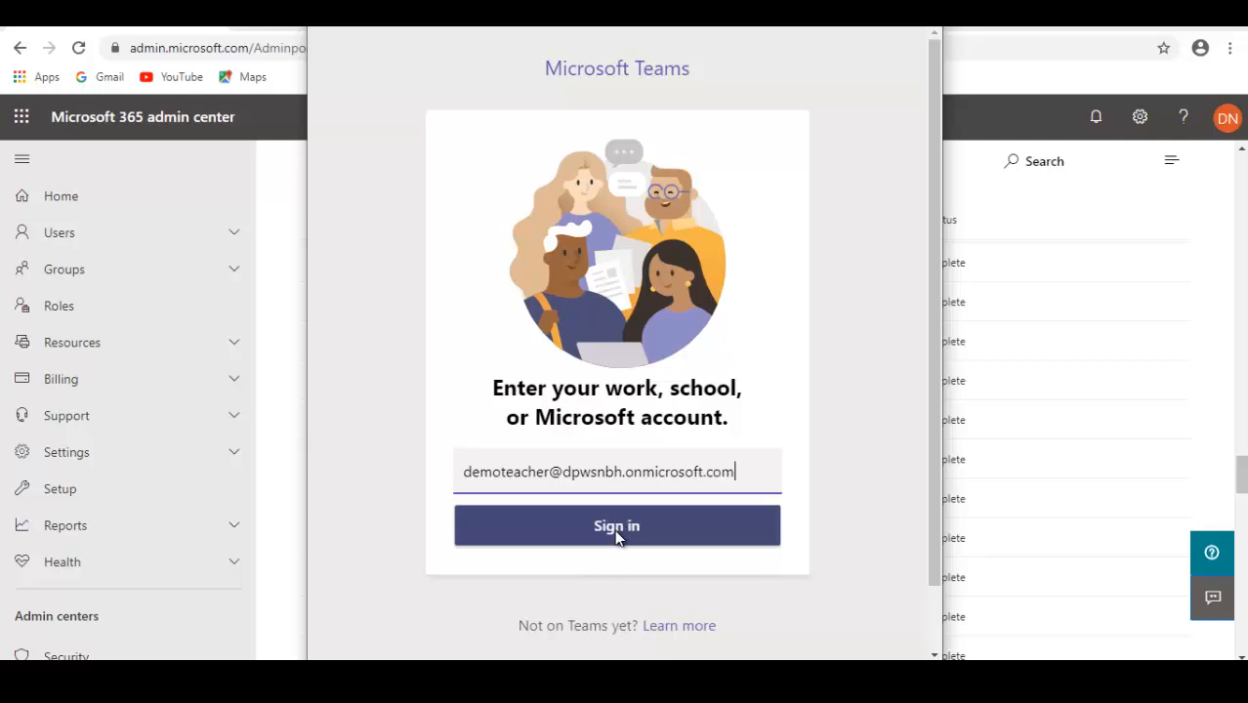
Enter the demo teacher's school account address as the Teams sign-in address and continue to the password prompt
{"action": "left_click", "coordinate": [616, 526]}
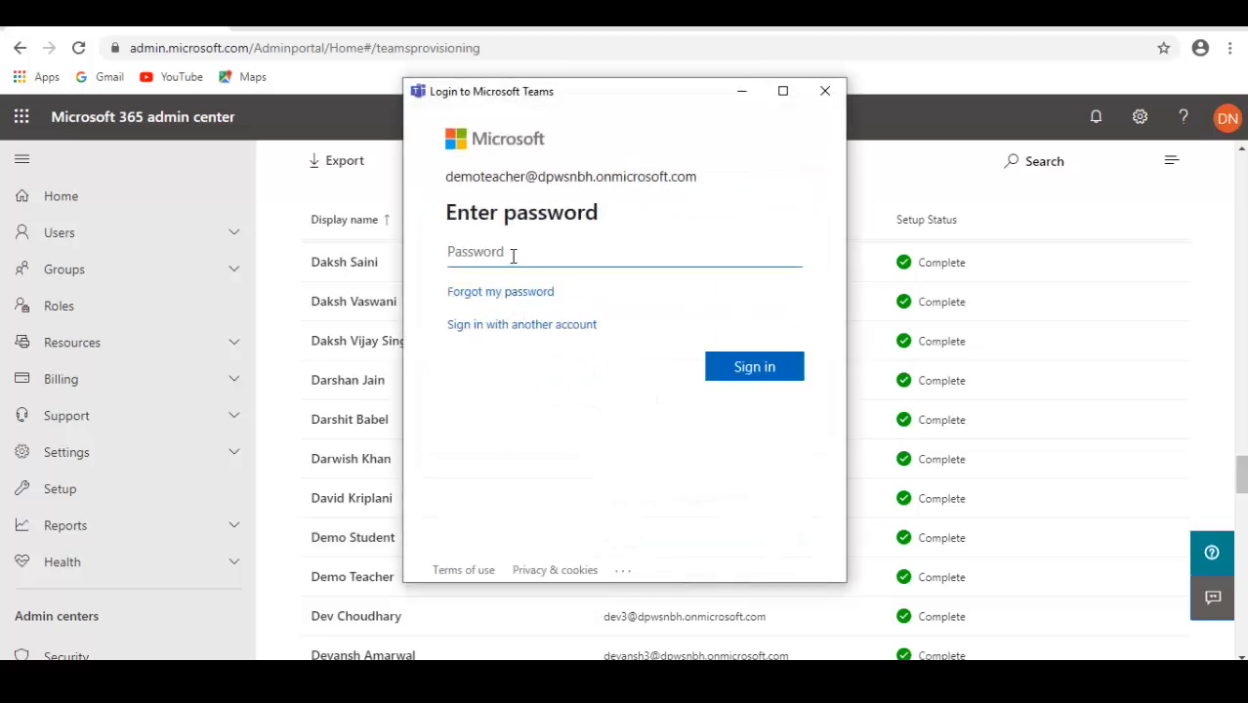
Enter the demo teacher's account password and sign in to Teams
{"action": "type", "text": "•••••••••••"}
{"action": "left_click", "coordinate": [751, 371]}
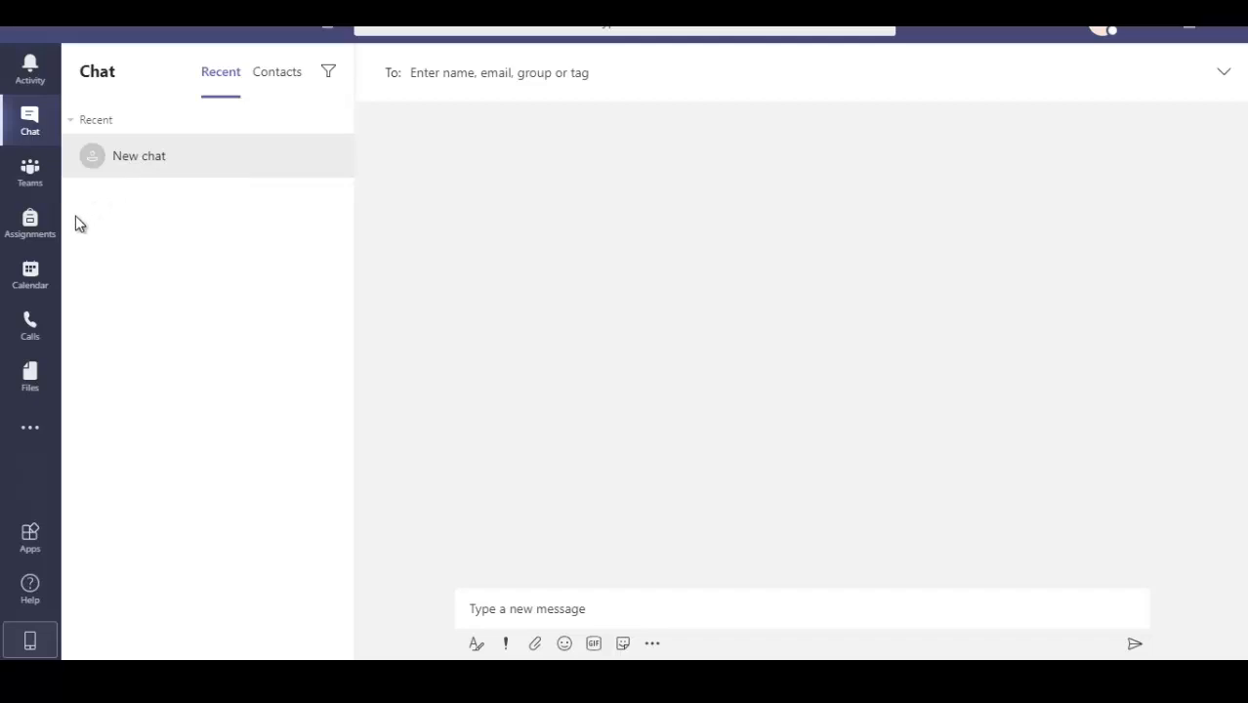
Start creating a new team, skipping the introduction, and choose the Class team type
{"action": "left_click", "coordinate": [31, 174]}
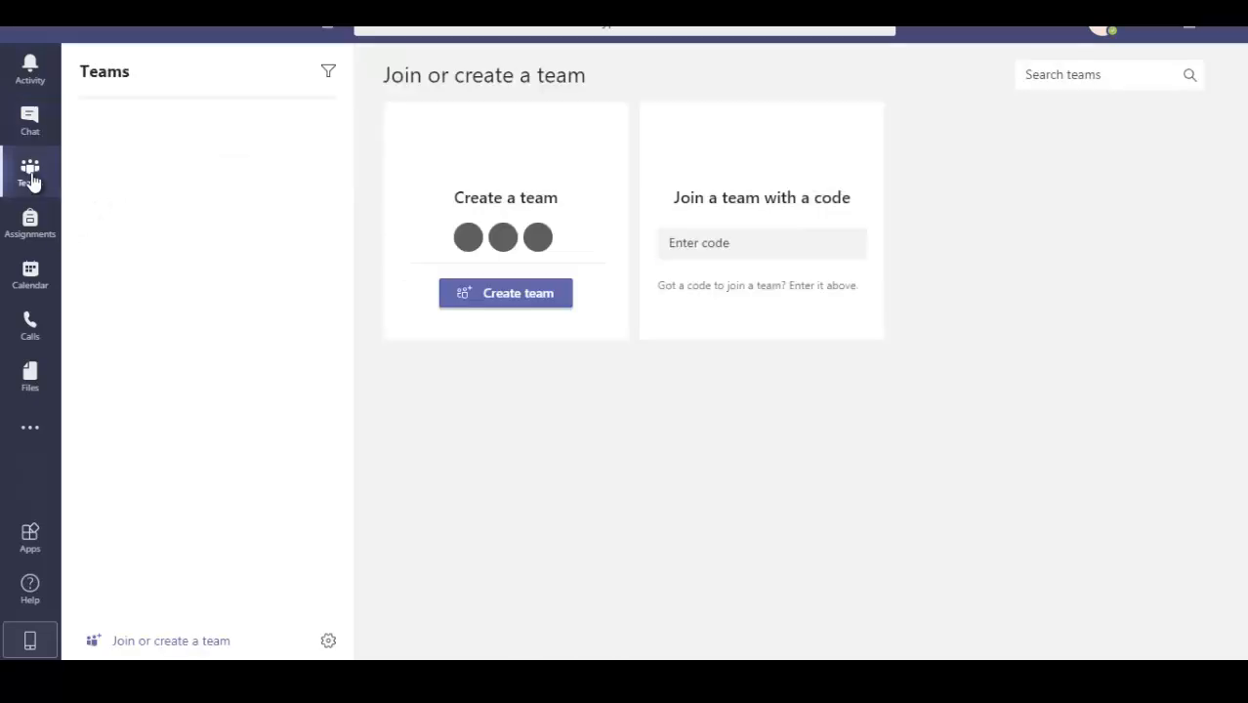
{"action": "left_click", "coordinate": [513, 306]}
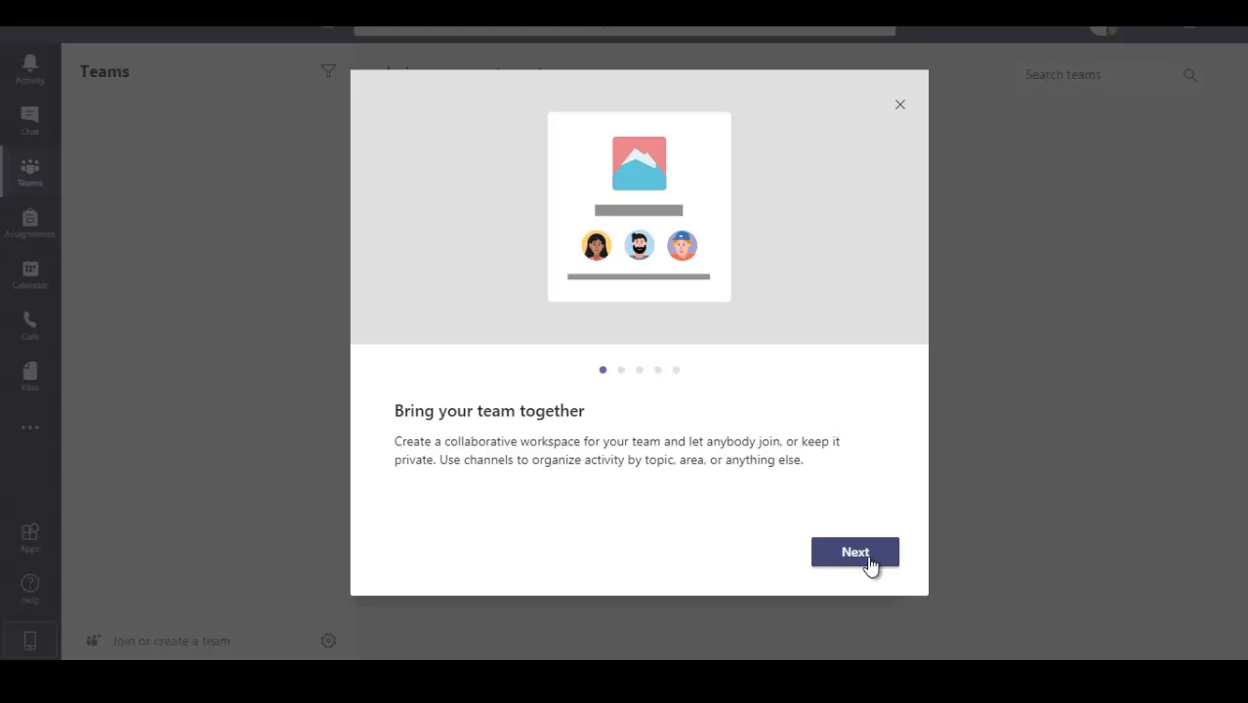
{"action": "left_click", "coordinate": [899, 109]}
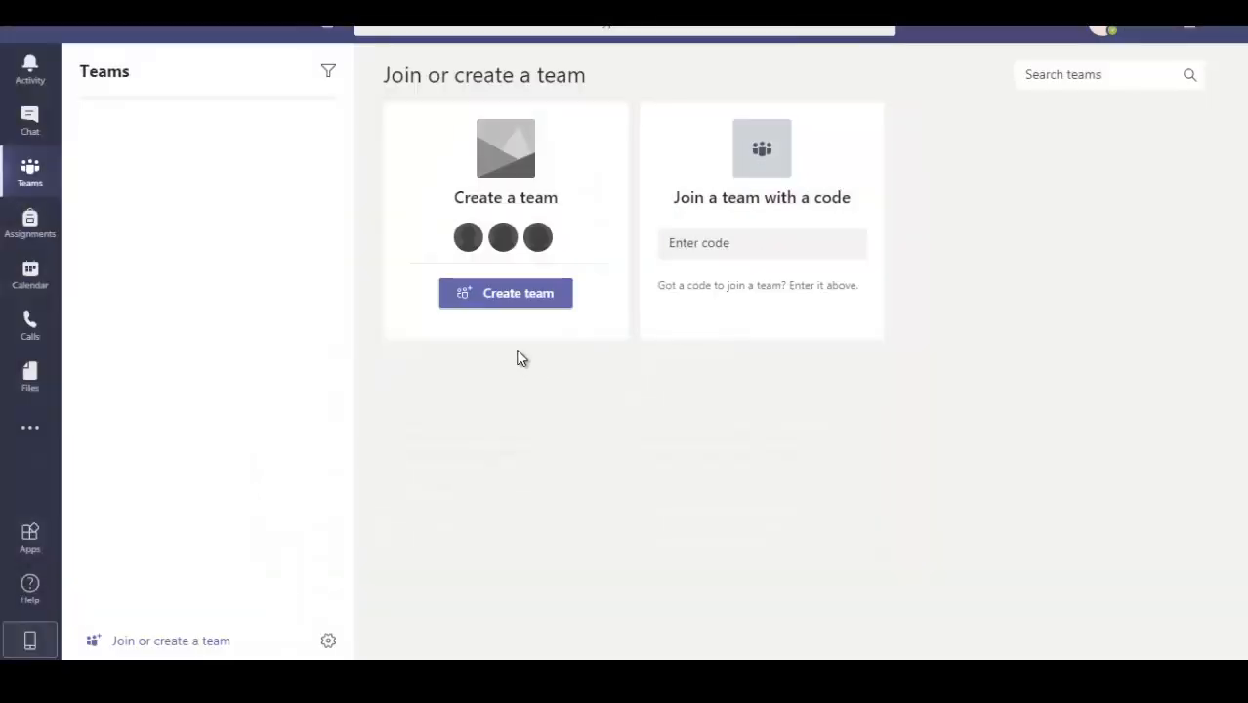
{"action": "left_click", "coordinate": [507, 303]}
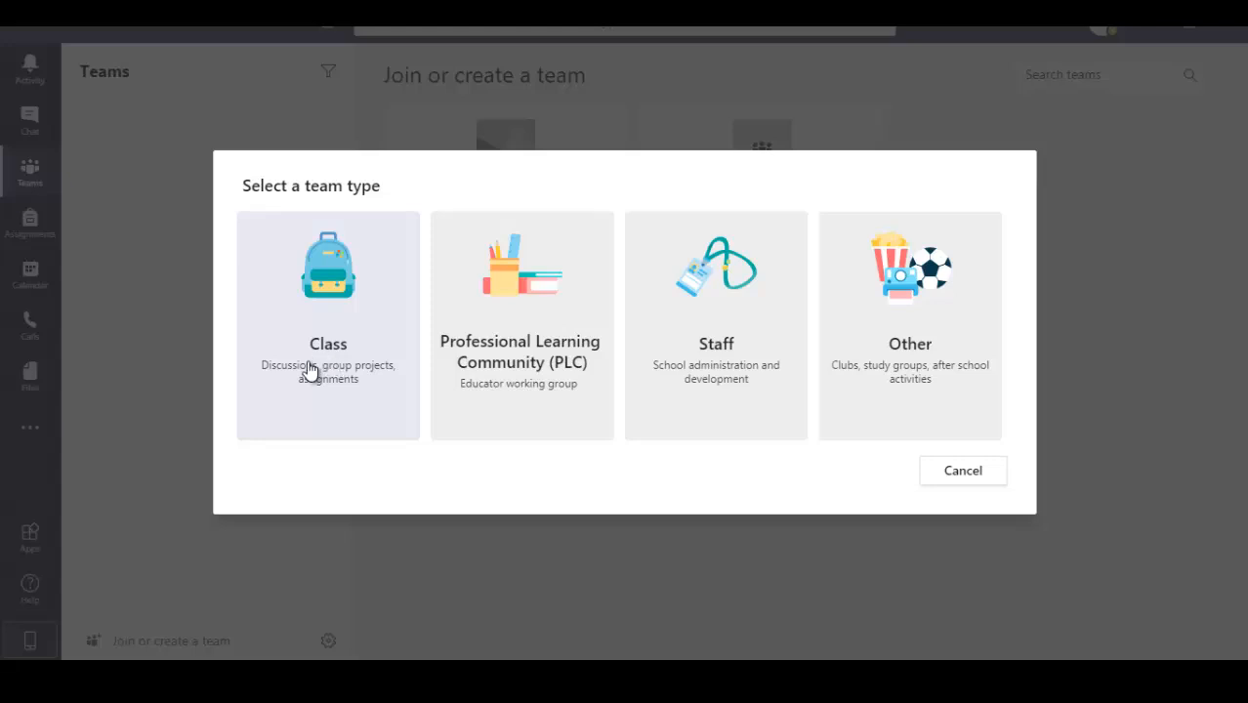
{"action": "left_click", "coordinate": [359, 349]}
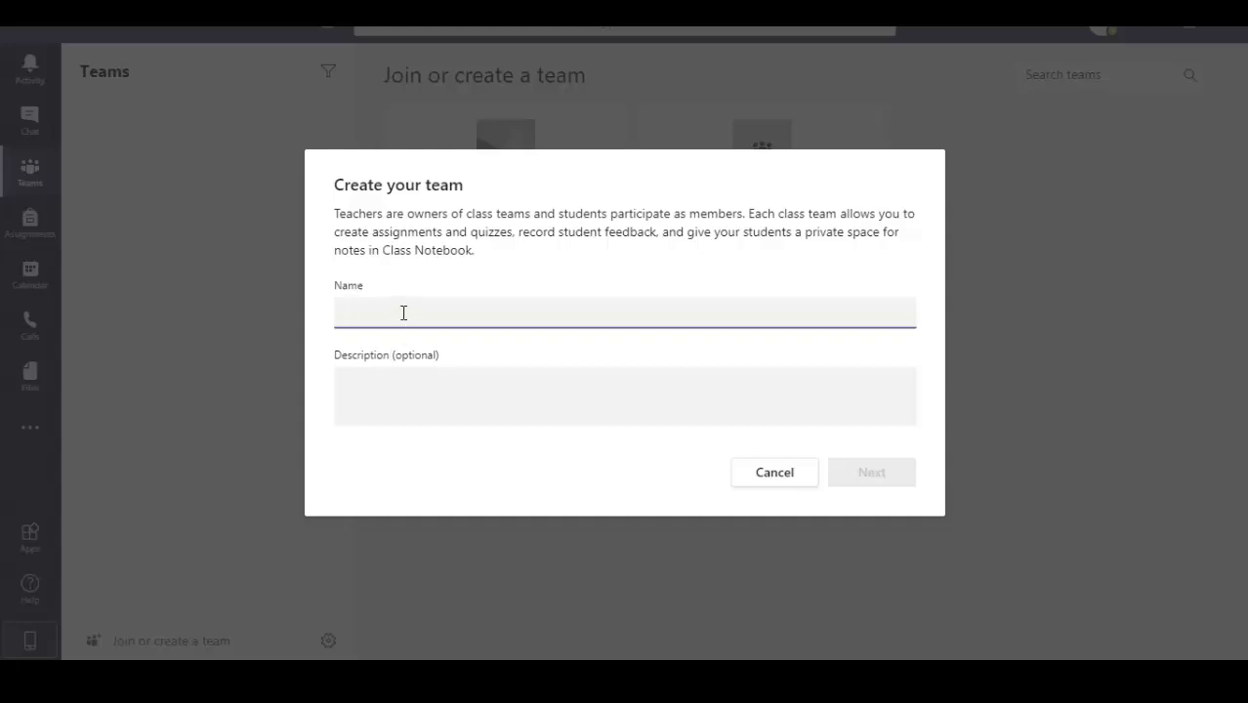
Name the new class team Class-XII, leave its description empty and continue to adding people
{"action": "type", "text": "M"}
{"action": "key", "text": "BackSpace"}
{"action": "type", "text": "Class"}
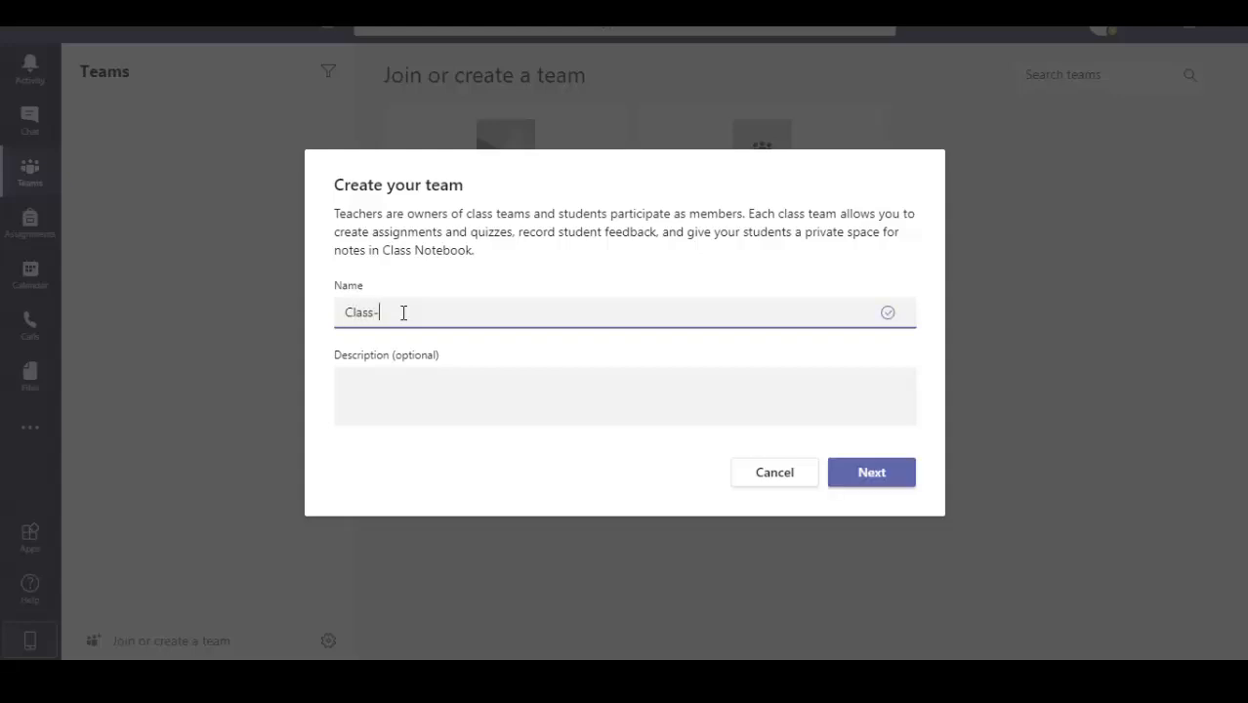
{"action": "type", "text": "-XII"}
{"action": "left_click", "coordinate": [502, 403]}
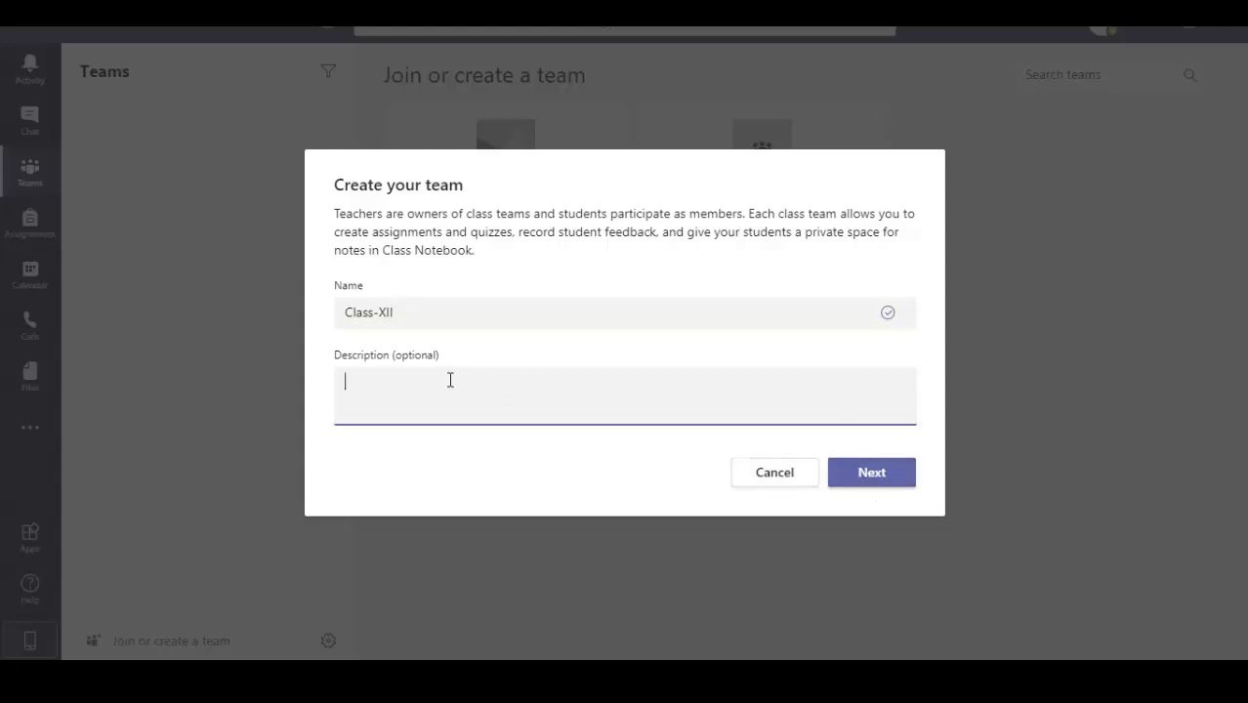
{"action": "left_click", "coordinate": [872, 477]}
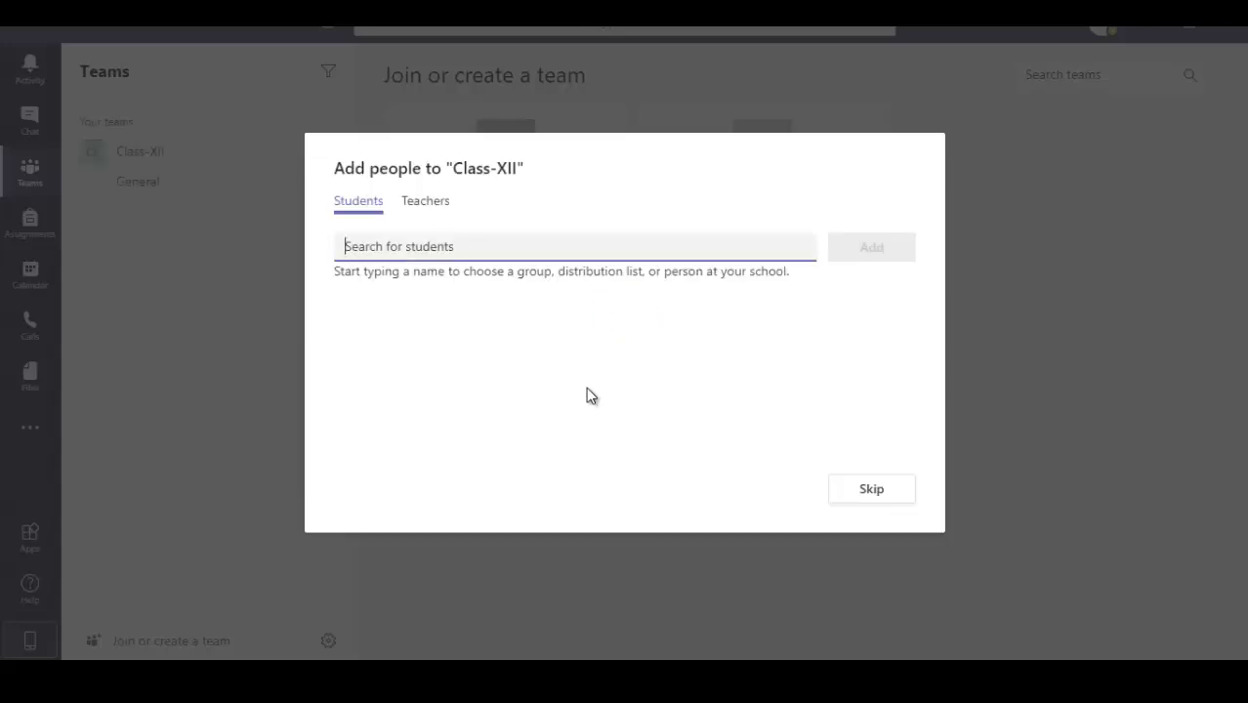
Search the students for "demostud" and add Demo Student to the Class-XII team
{"action": "left_click", "coordinate": [423, 205]}
{"action": "left_click", "coordinate": [360, 211]}
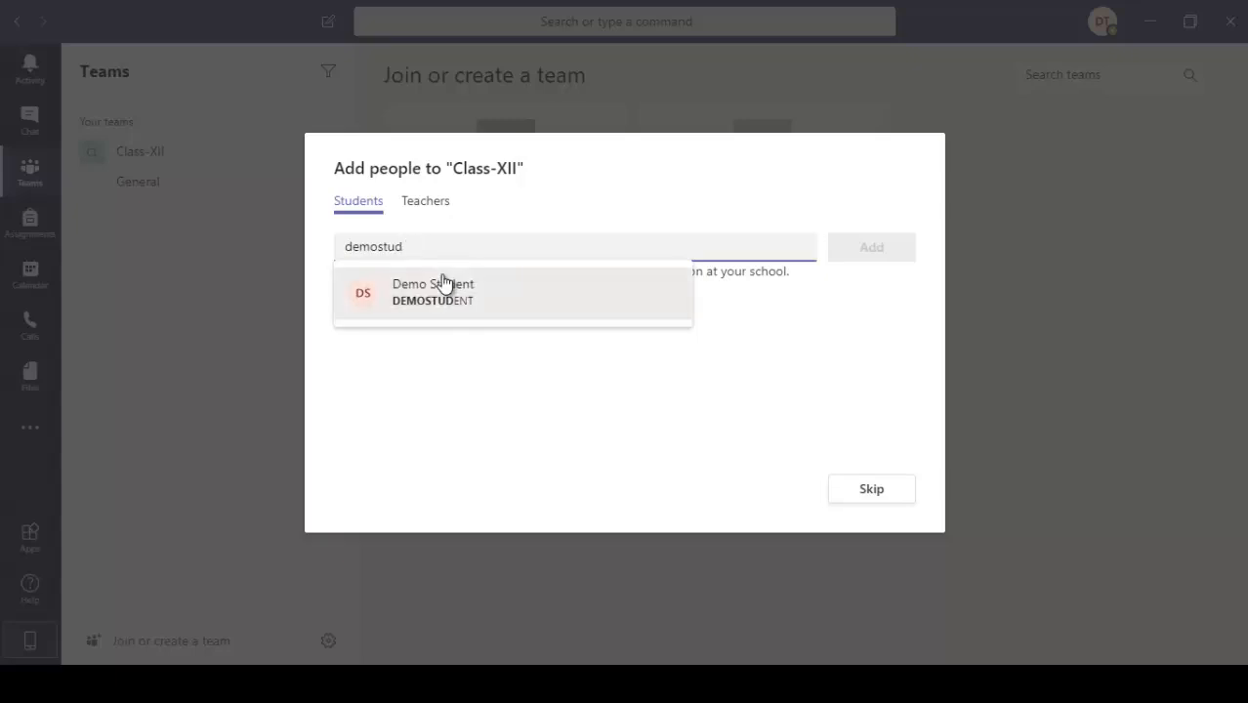
{"action": "left_click", "coordinate": [425, 298]}
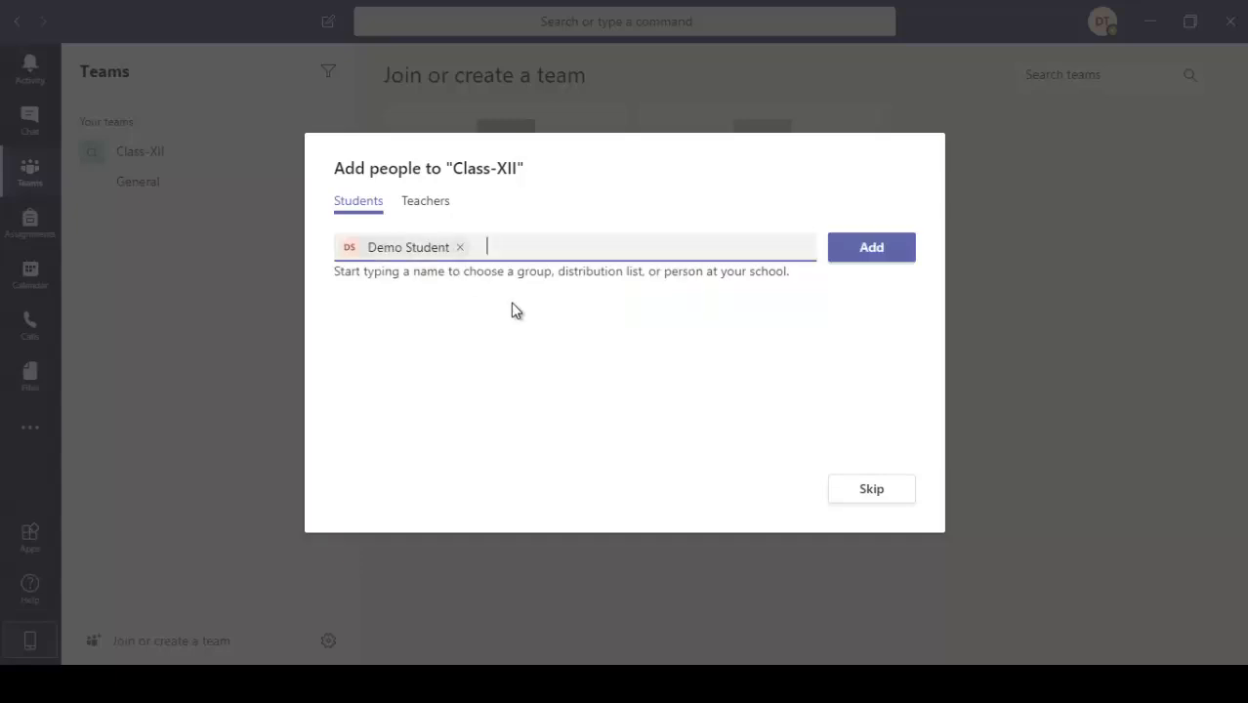
{"action": "left_click", "coordinate": [864, 249]}
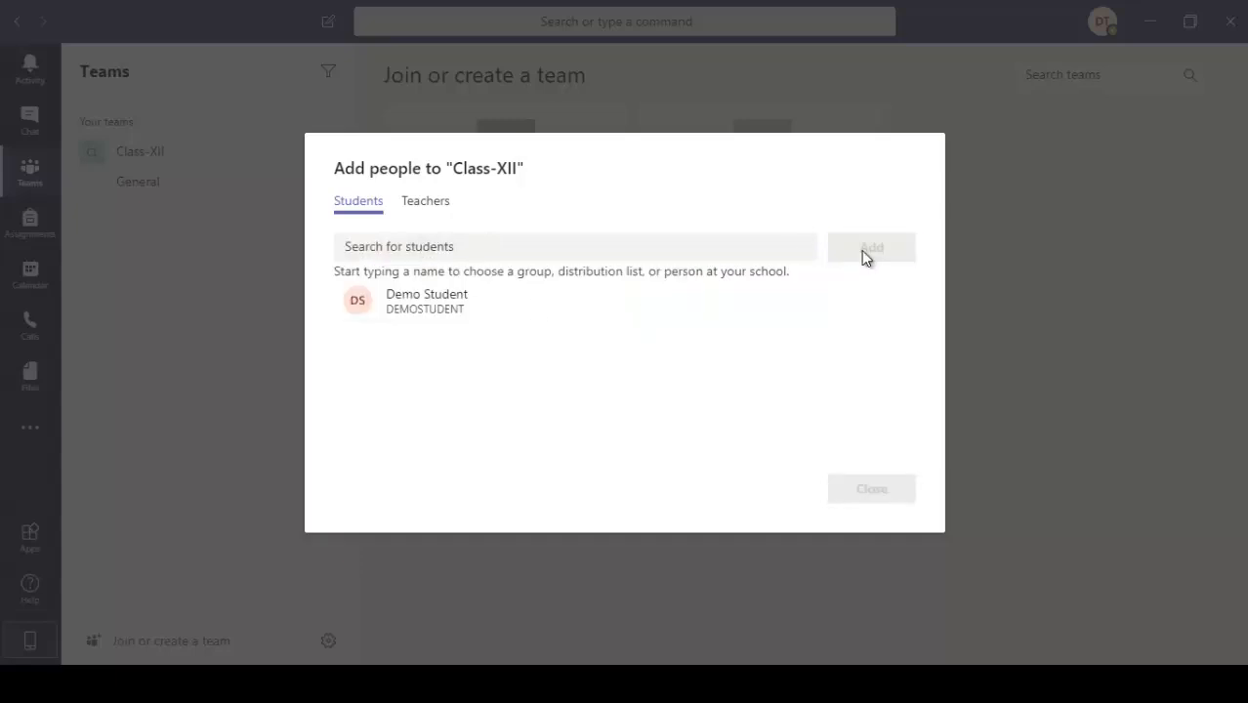
{"action": "left_click", "coordinate": [459, 246]}
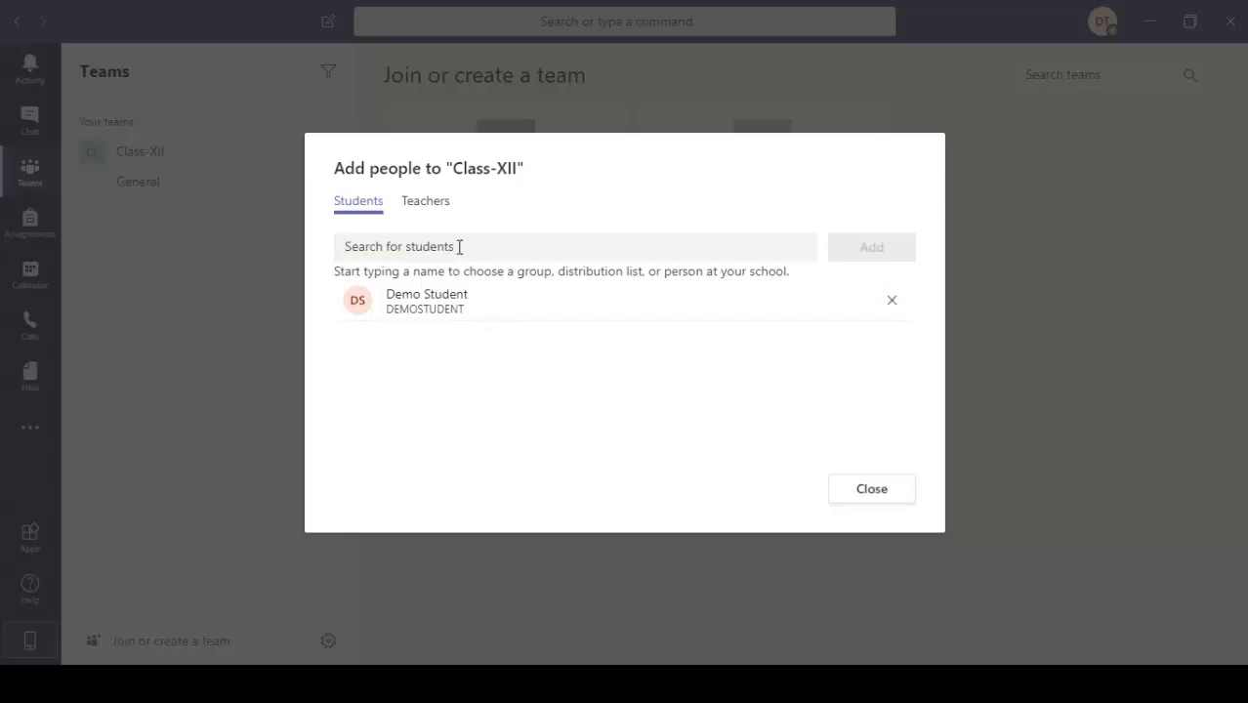
Search the teachers for a colleague by first name, select the matching teacher and close the dialog for adding people to Class-XII
{"action": "left_click", "coordinate": [423, 205]}
{"action": "left_click", "coordinate": [432, 248]}
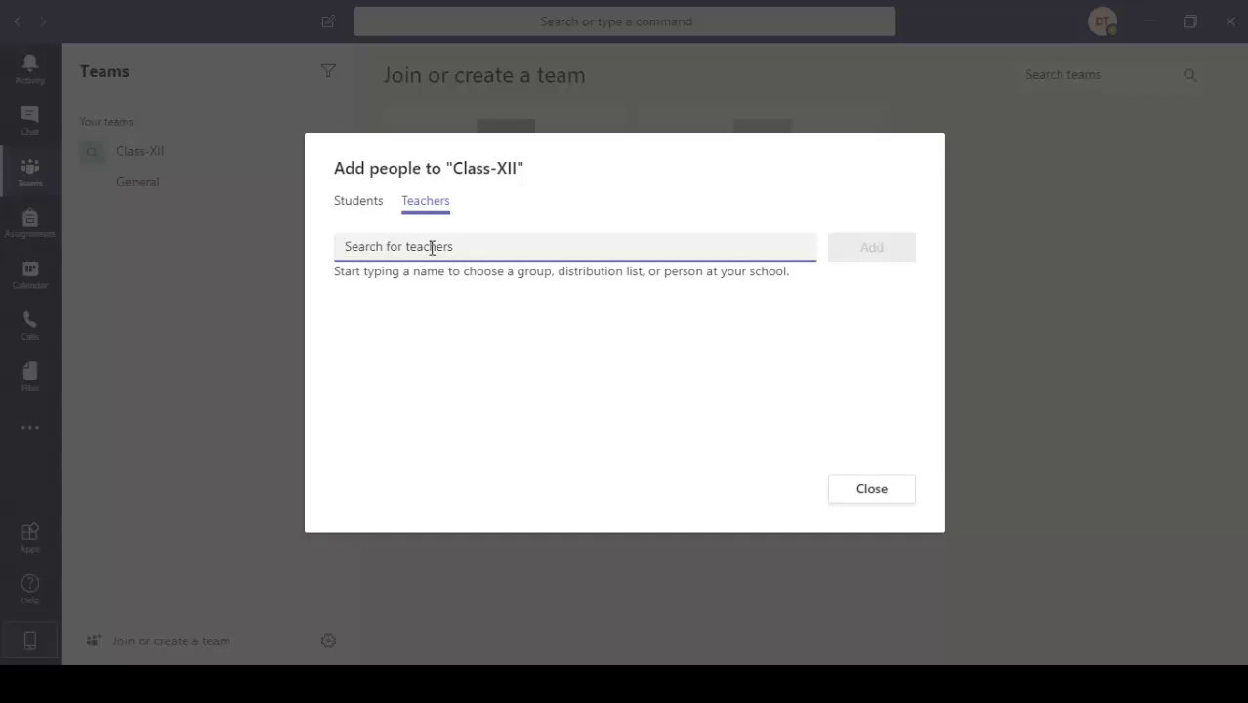
{"action": "type", "text": "Avni"}
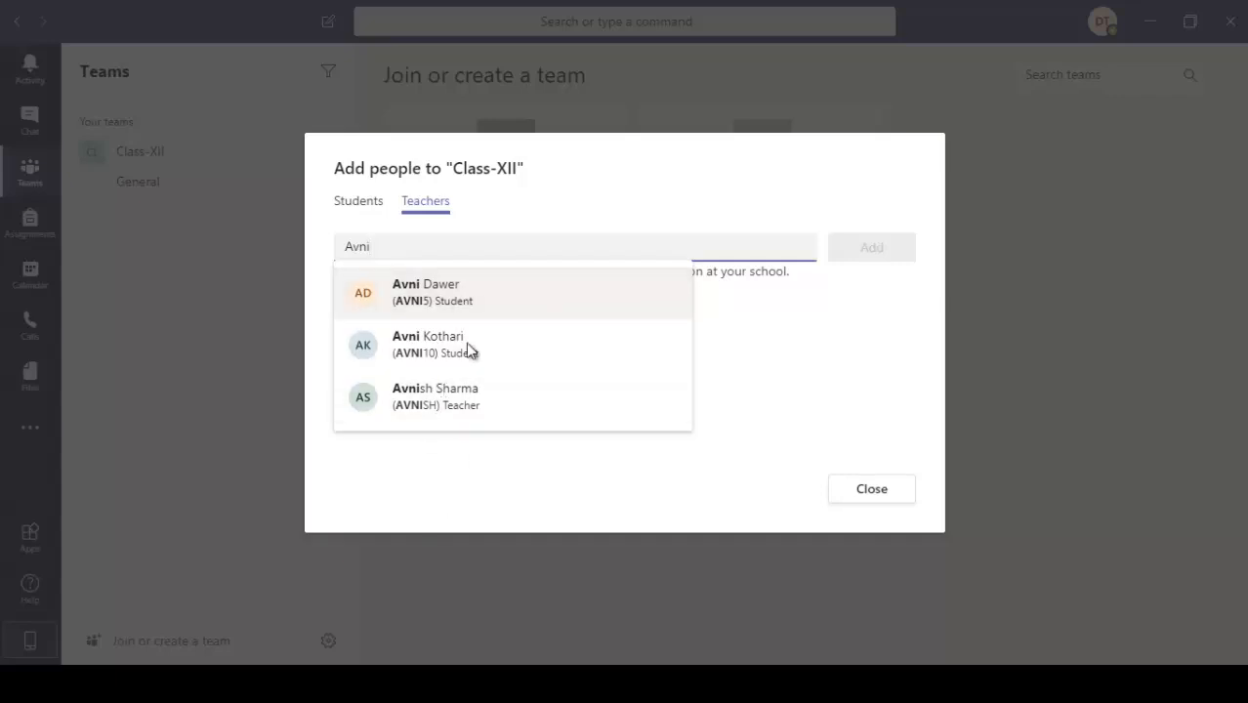
{"action": "type", "text": "sh"}
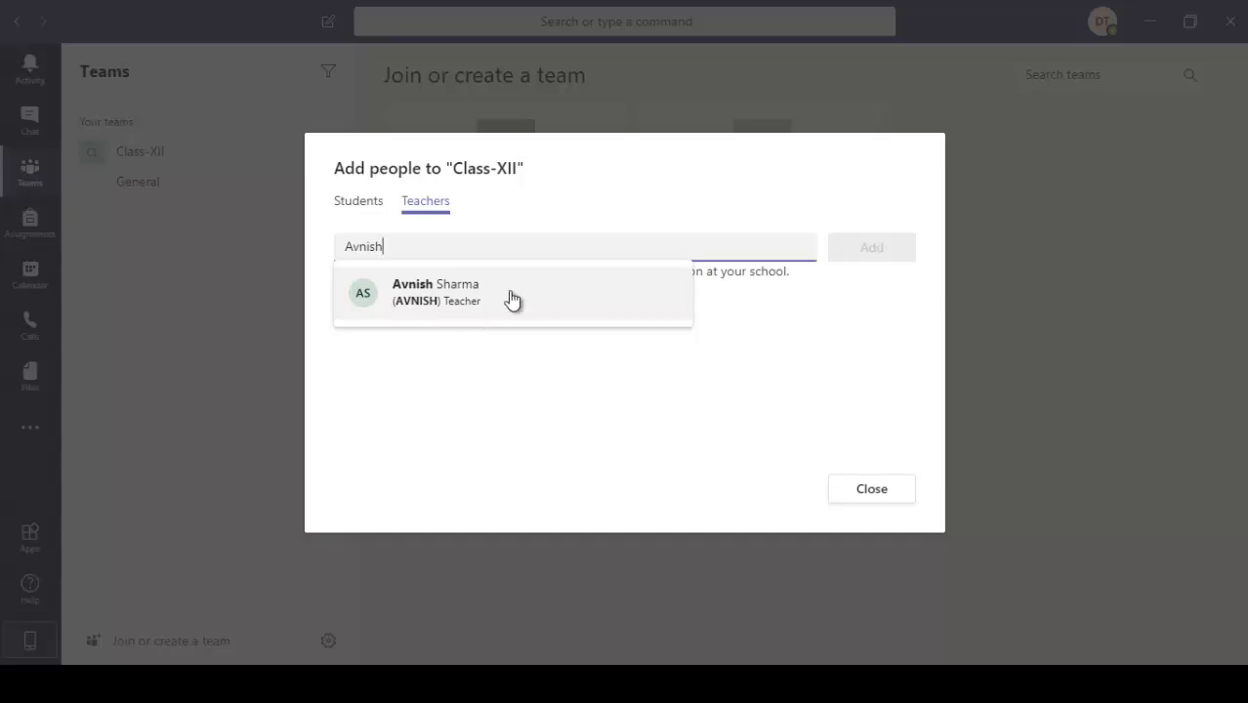
{"action": "left_click", "coordinate": [496, 299]}
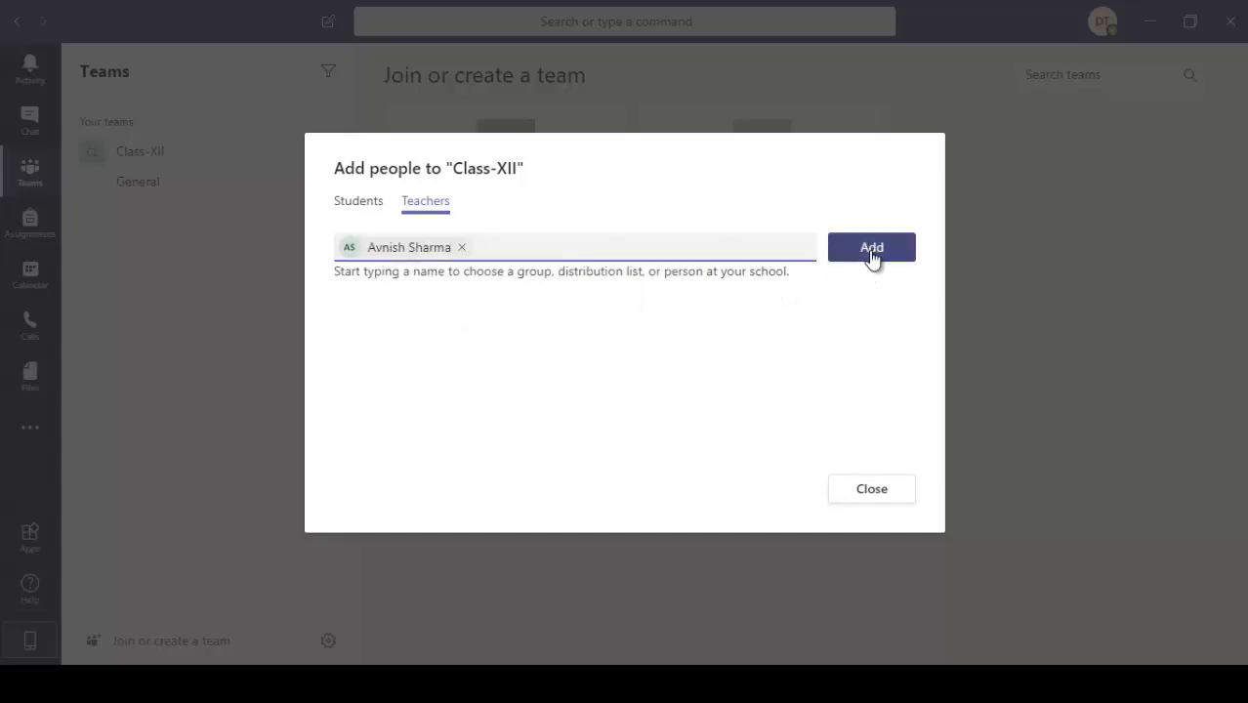
{"action": "left_click", "coordinate": [874, 494]}
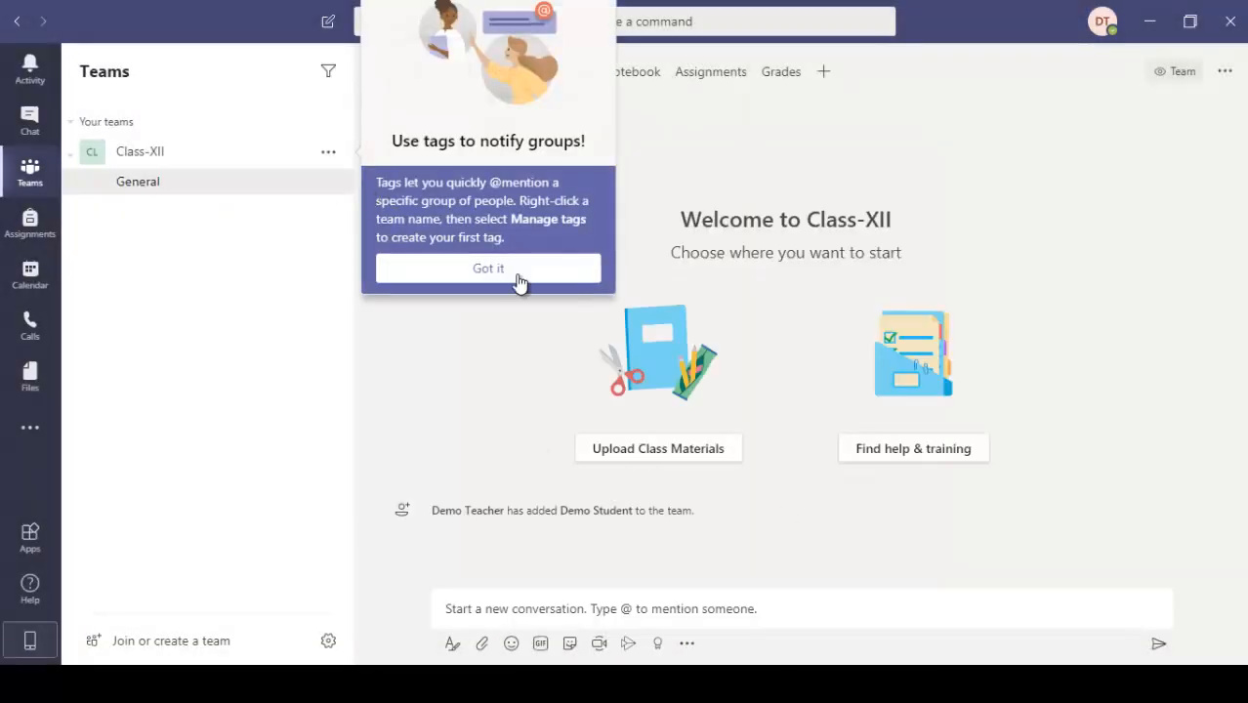
Dismiss the tags and read receipts tips, returning from Assignments to the Class-XII team
{"action": "left_click", "coordinate": [564, 279]}
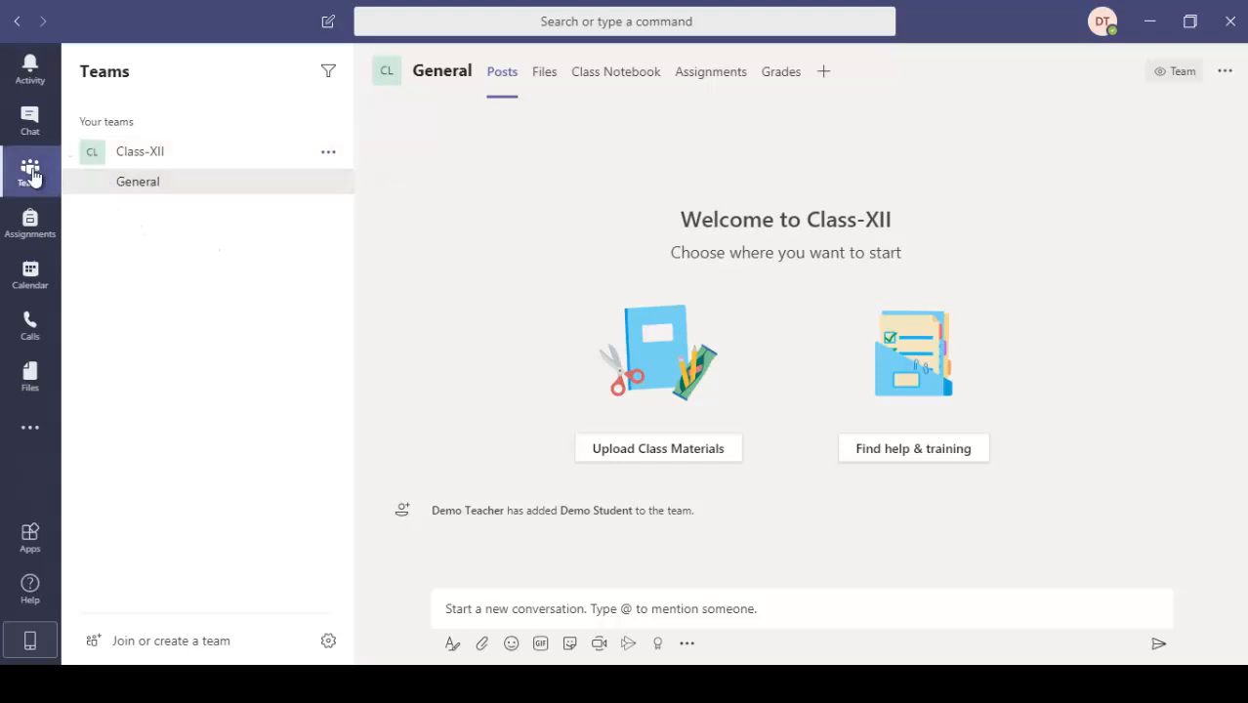
{"action": "left_click", "coordinate": [33, 236]}
{"action": "left_click", "coordinate": [32, 176]}
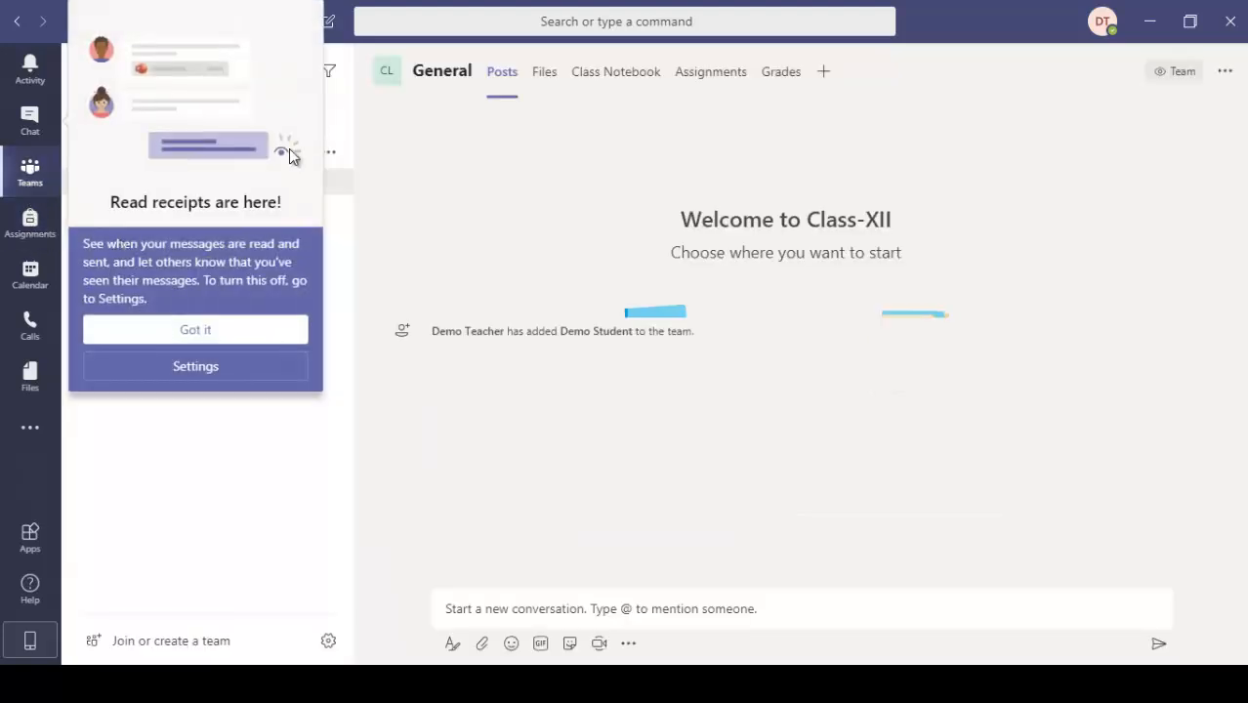
{"action": "left_click", "coordinate": [217, 337]}
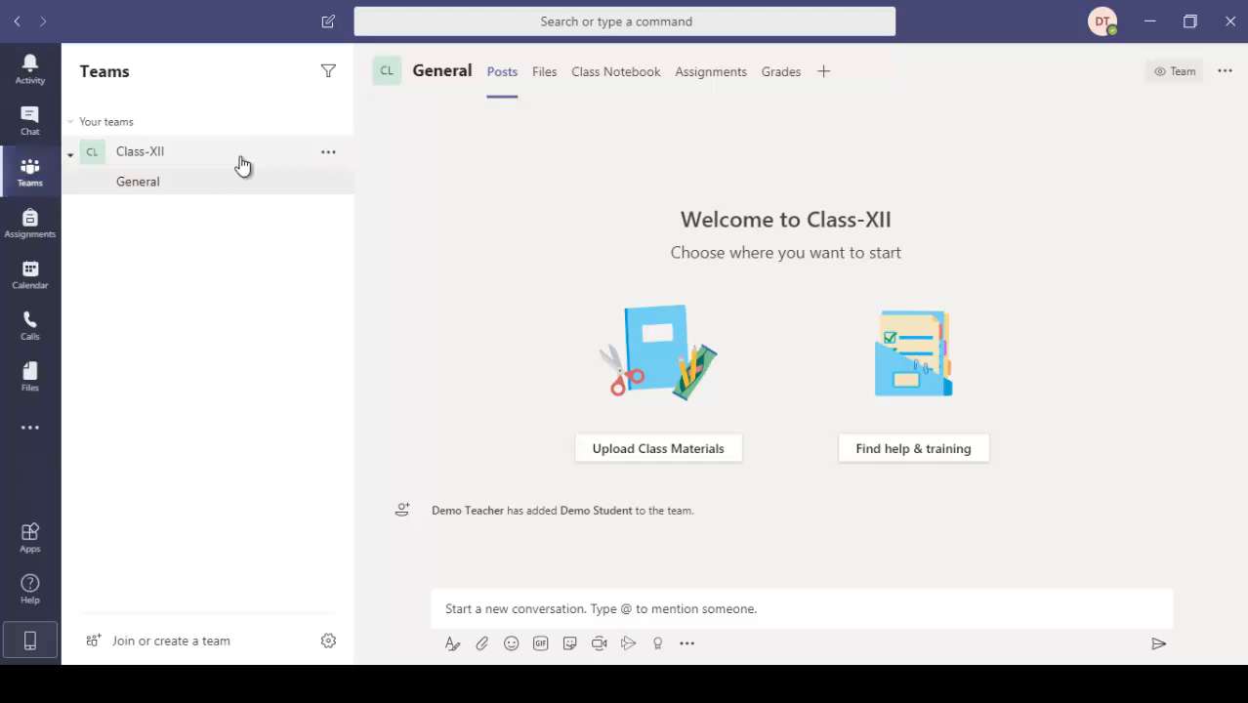
Show where more members can be added to Class-XII and close the dialog without adding anyone
{"action": "left_click", "coordinate": [328, 153]}
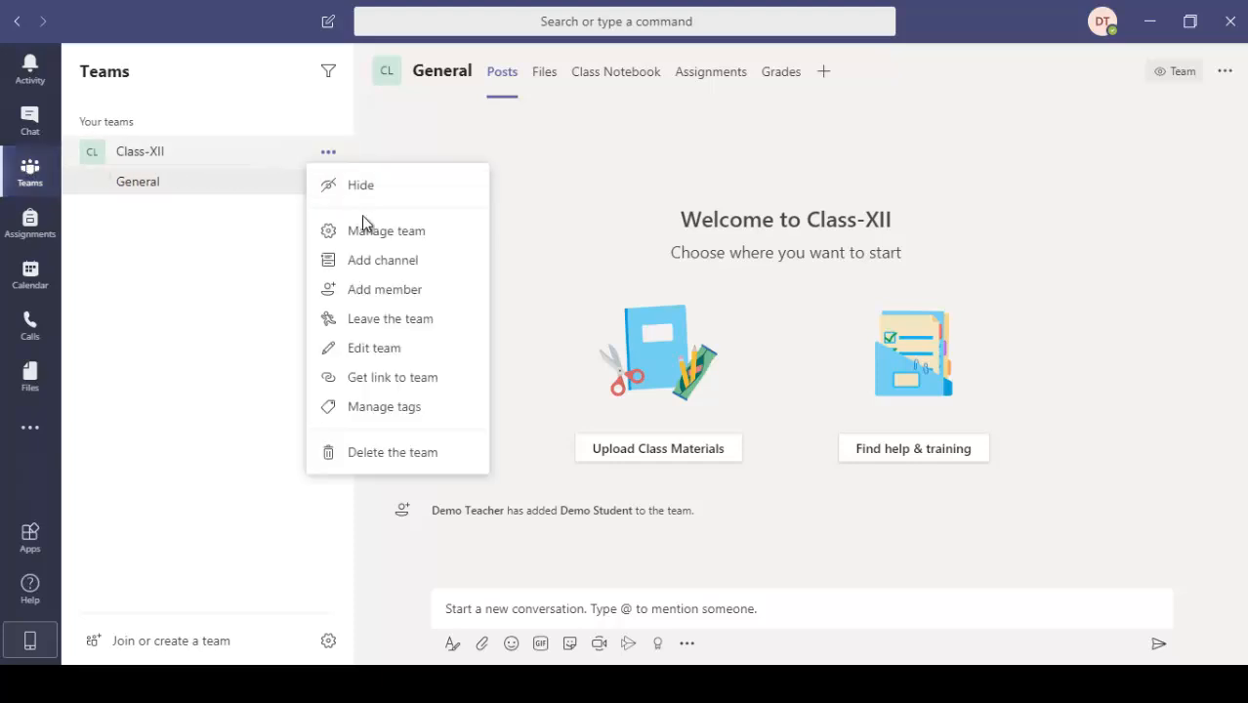
{"action": "left_click", "coordinate": [384, 291]}
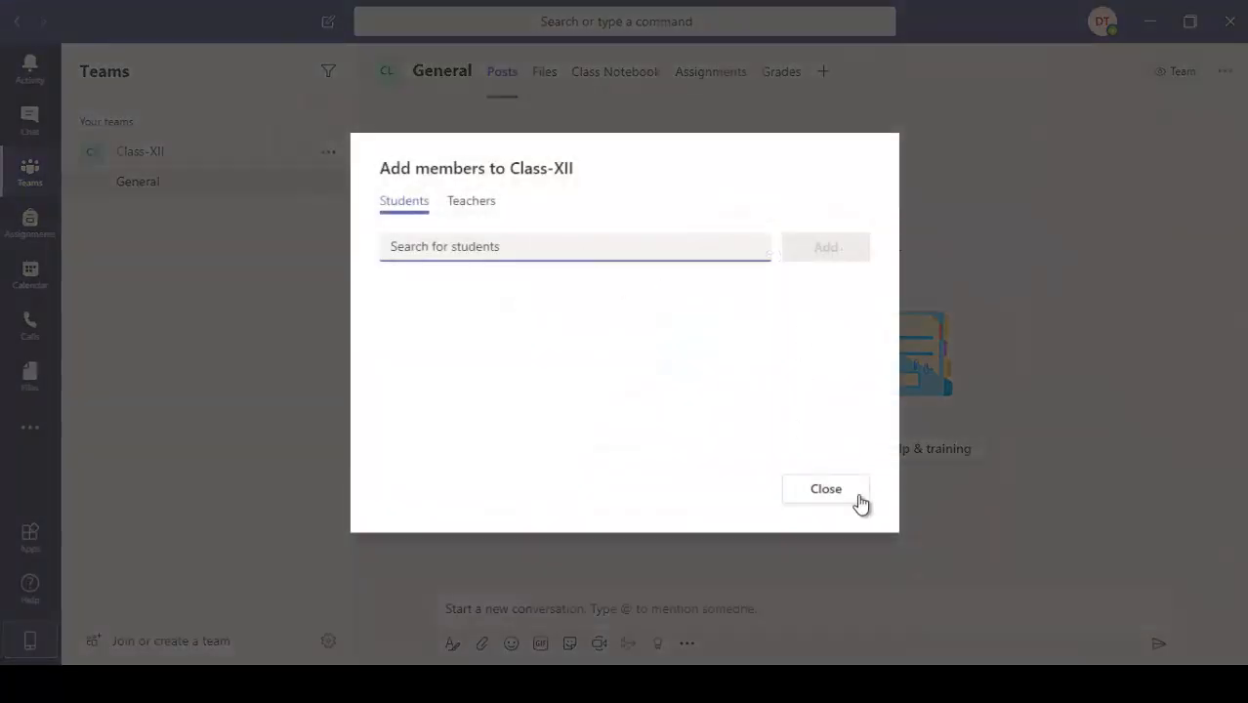
{"action": "left_click", "coordinate": [860, 503]}
Open the management page of Class-XII to view its members, and look at the team's options again
{"action": "left_click", "coordinate": [330, 153]}
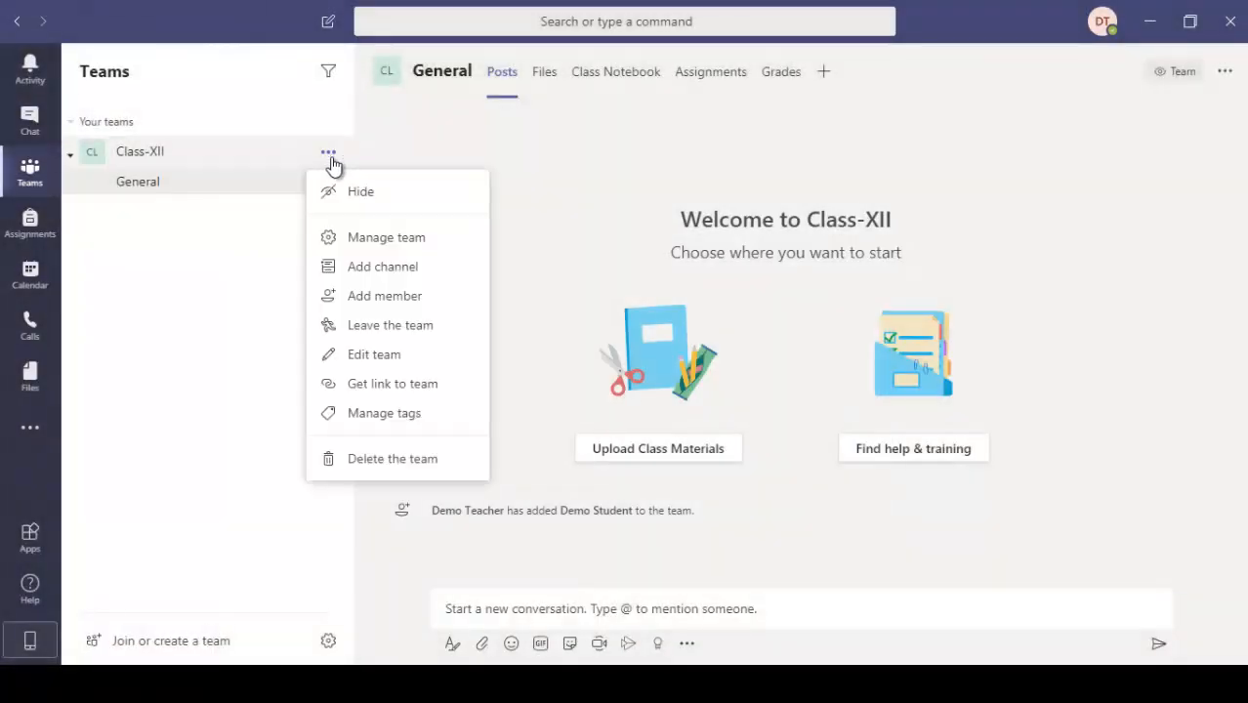
{"action": "left_click", "coordinate": [381, 241]}
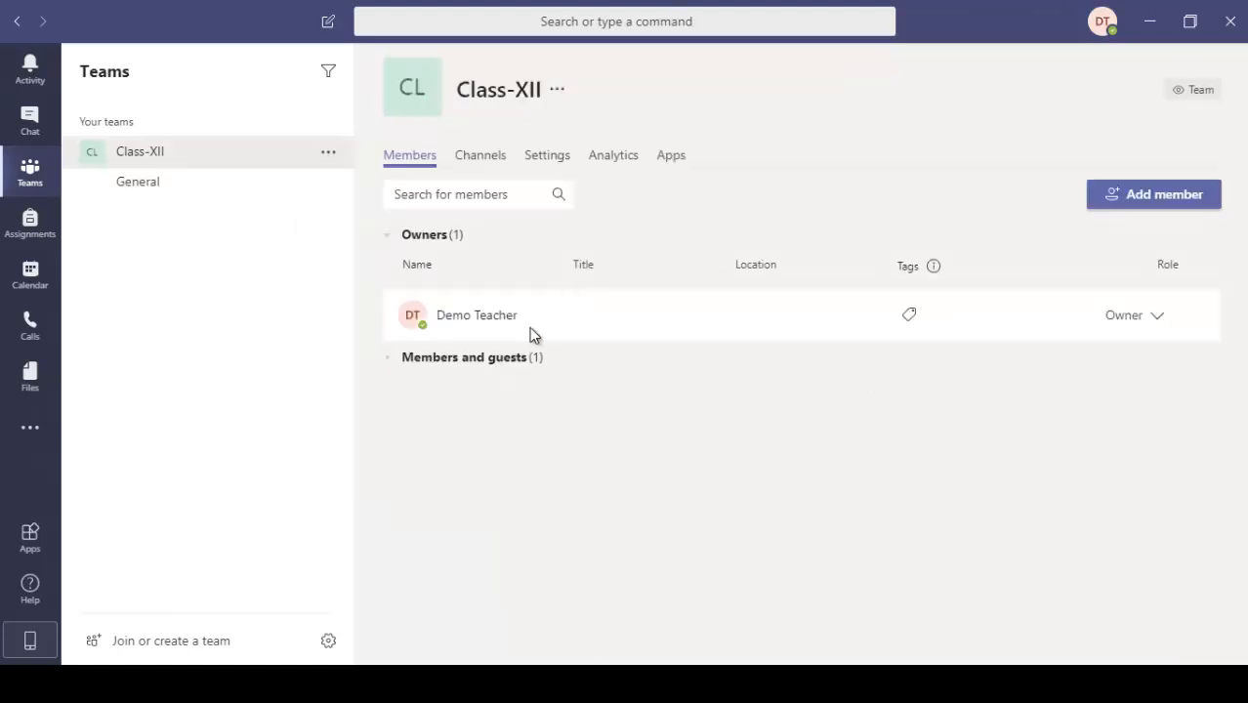
{"action": "left_click", "coordinate": [330, 154]}
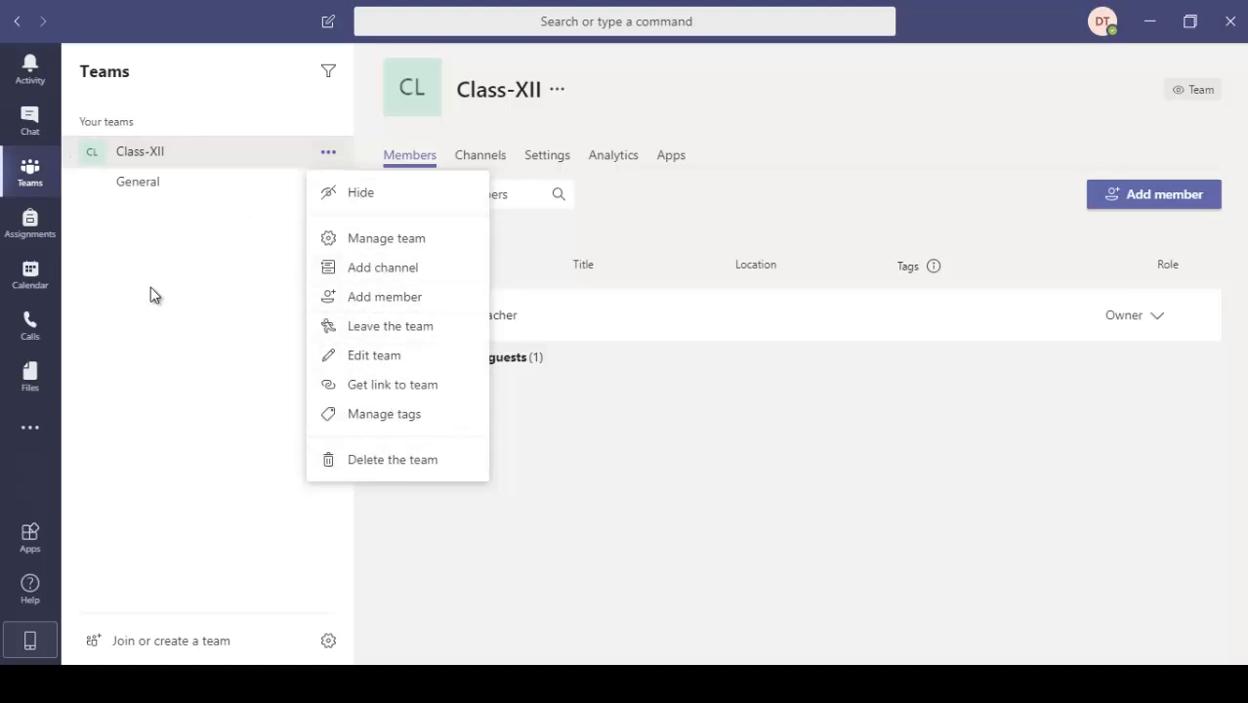
{"action": "left_click", "coordinate": [35, 187]}
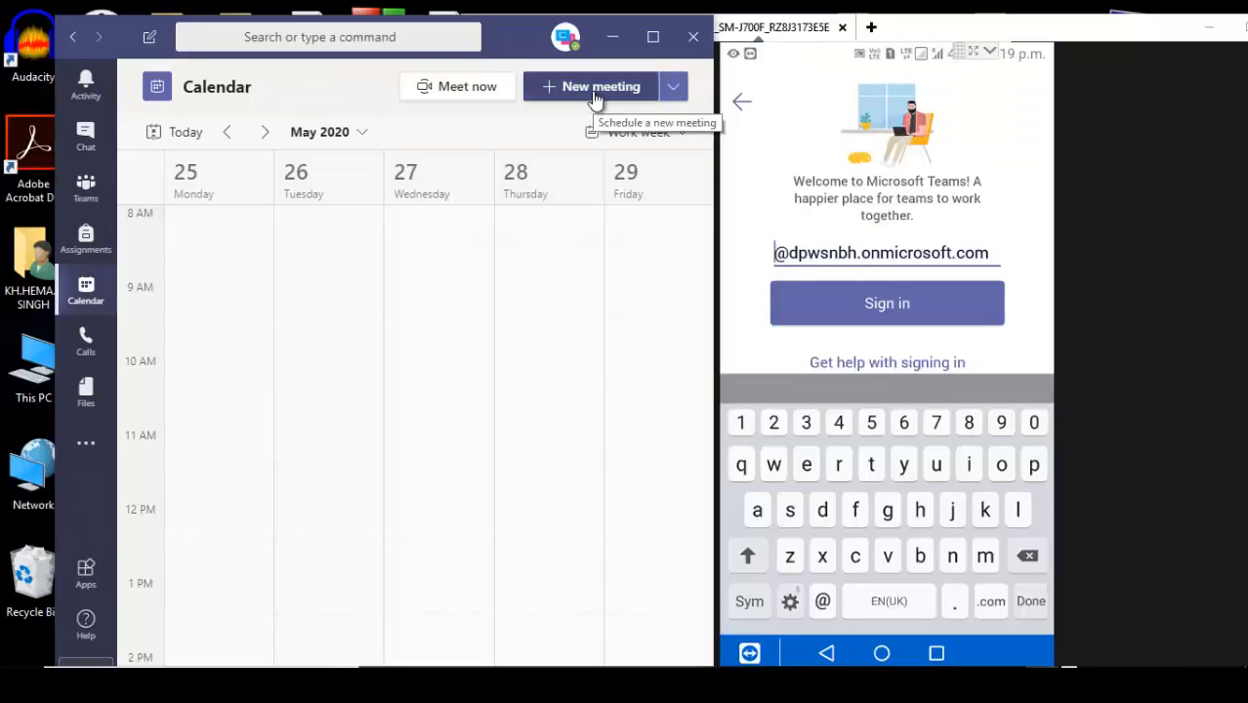
In the Teams app on the mirrored phone, complete the demo student's sign-in address and submit it
{"action": "type", "text": "dem"}
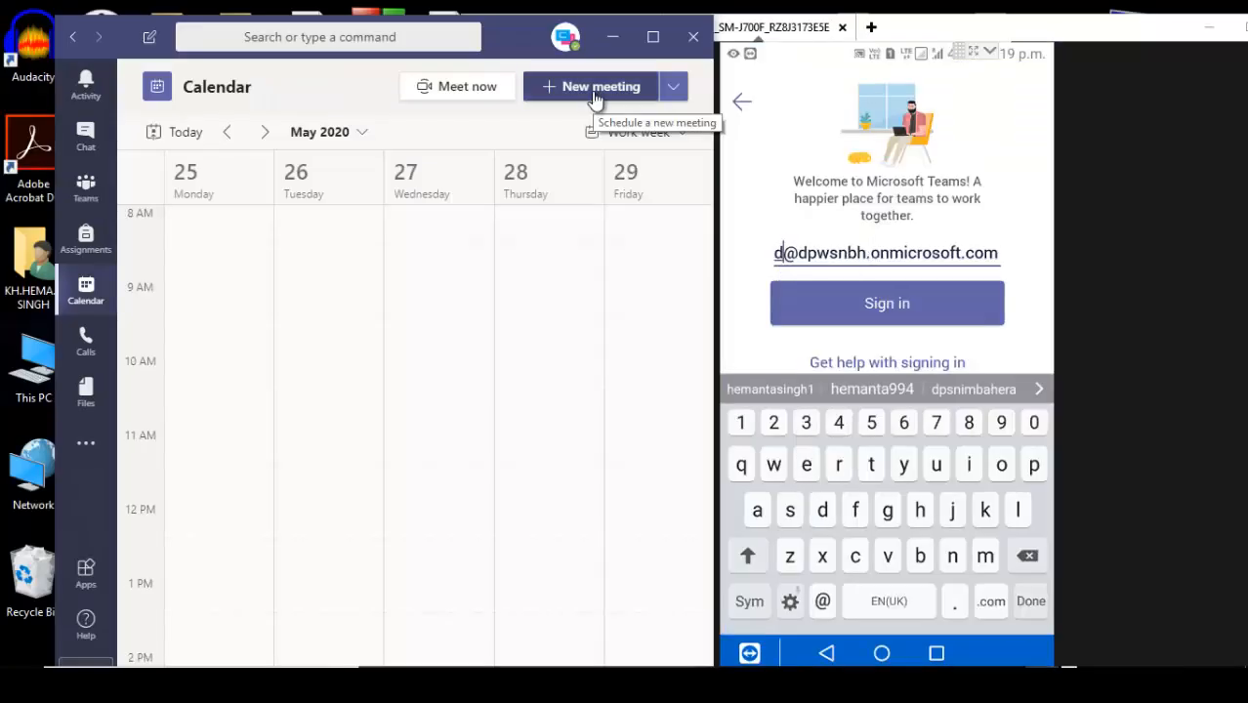
{"action": "type", "text": "os"}
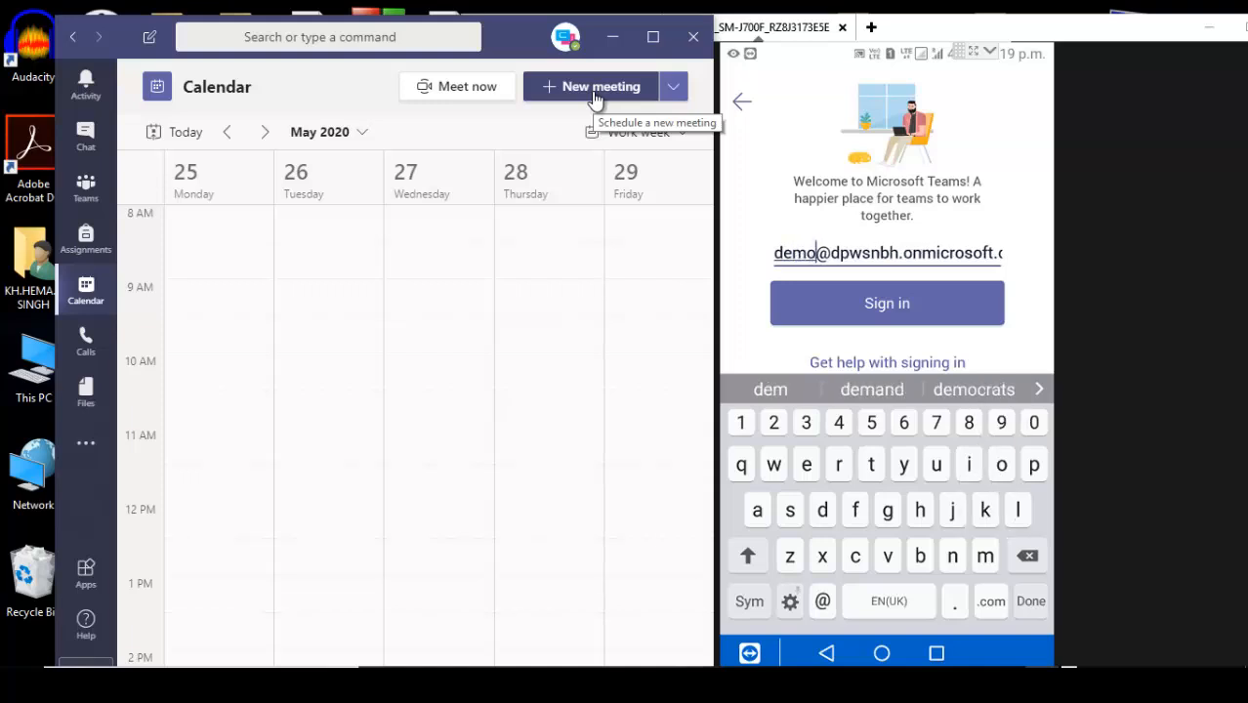
{"action": "type", "text": "r"}
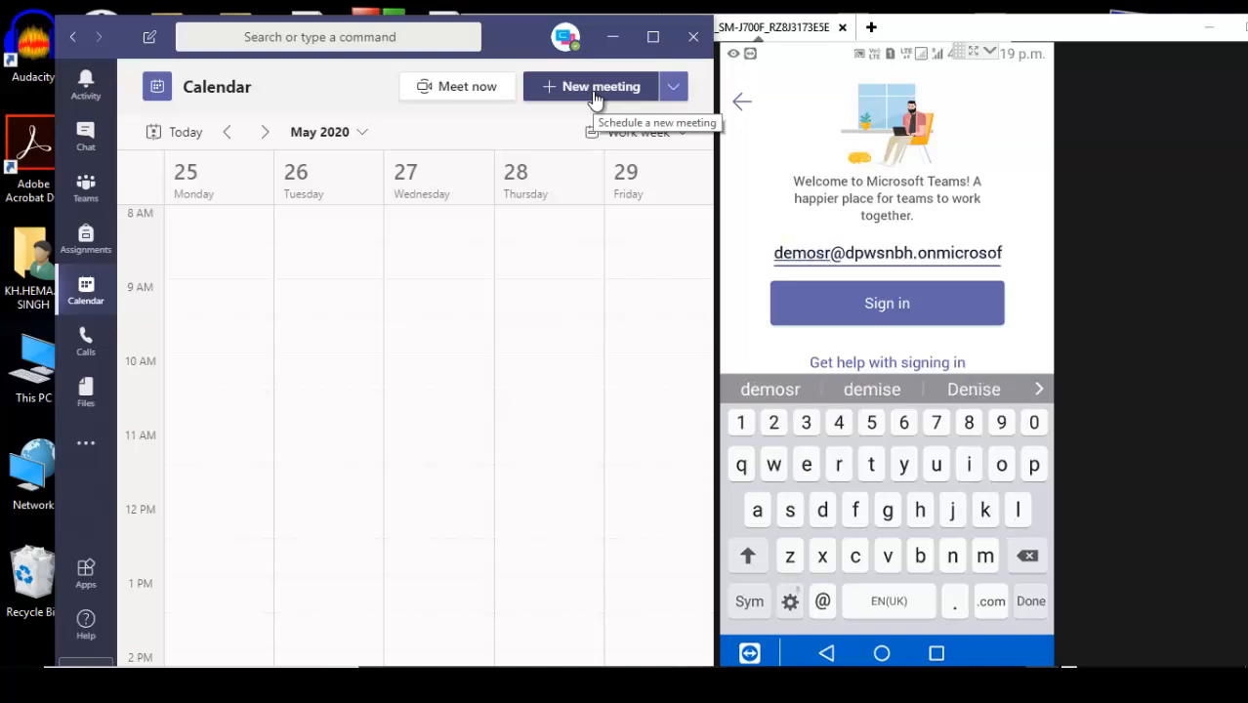
{"action": "key", "text": "BackSpace"}
{"action": "type", "text": "tudent"}
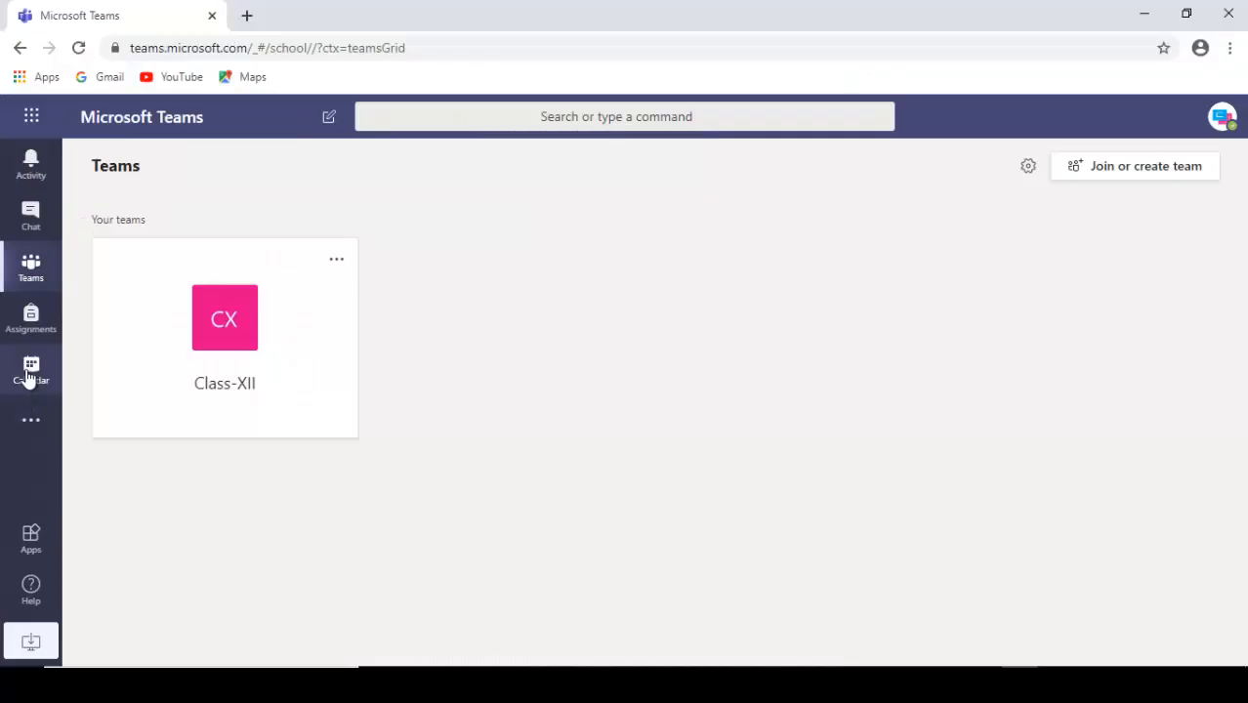
In the student's Teams window, view Class-XII's General channel and its channel options, and open the calendar
{"action": "left_click", "coordinate": [29, 373]}
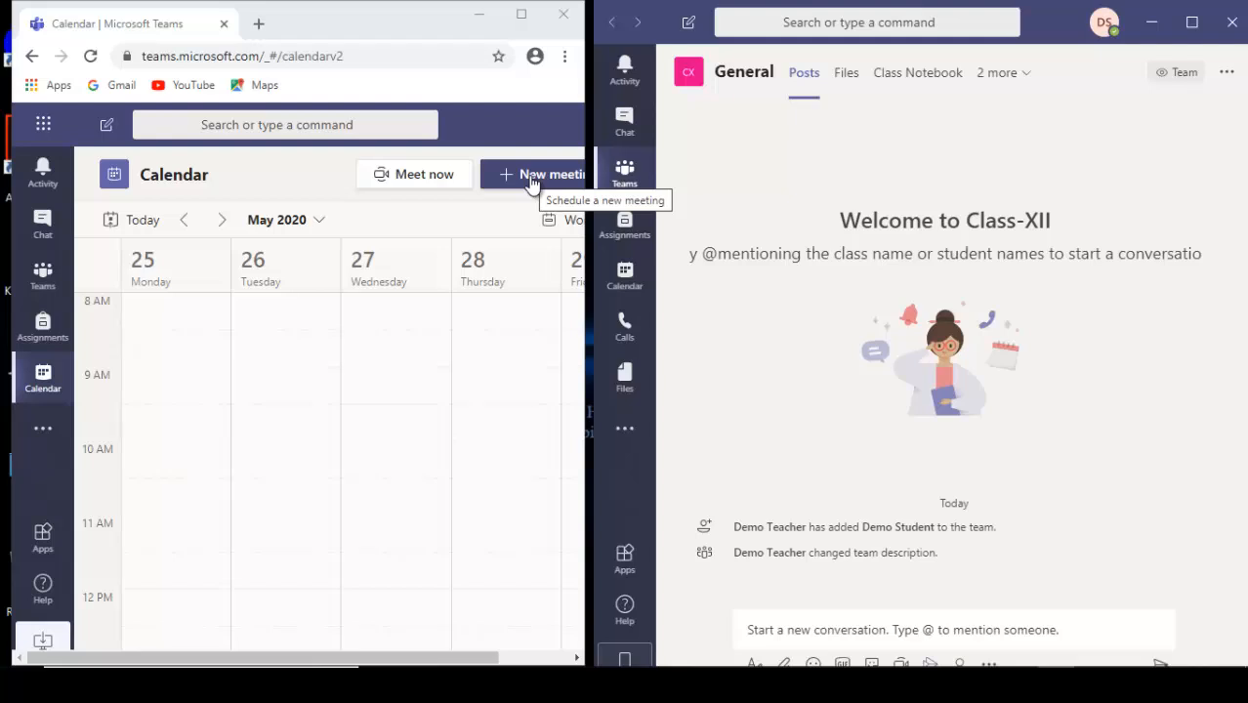
{"action": "left_click", "coordinate": [625, 172]}
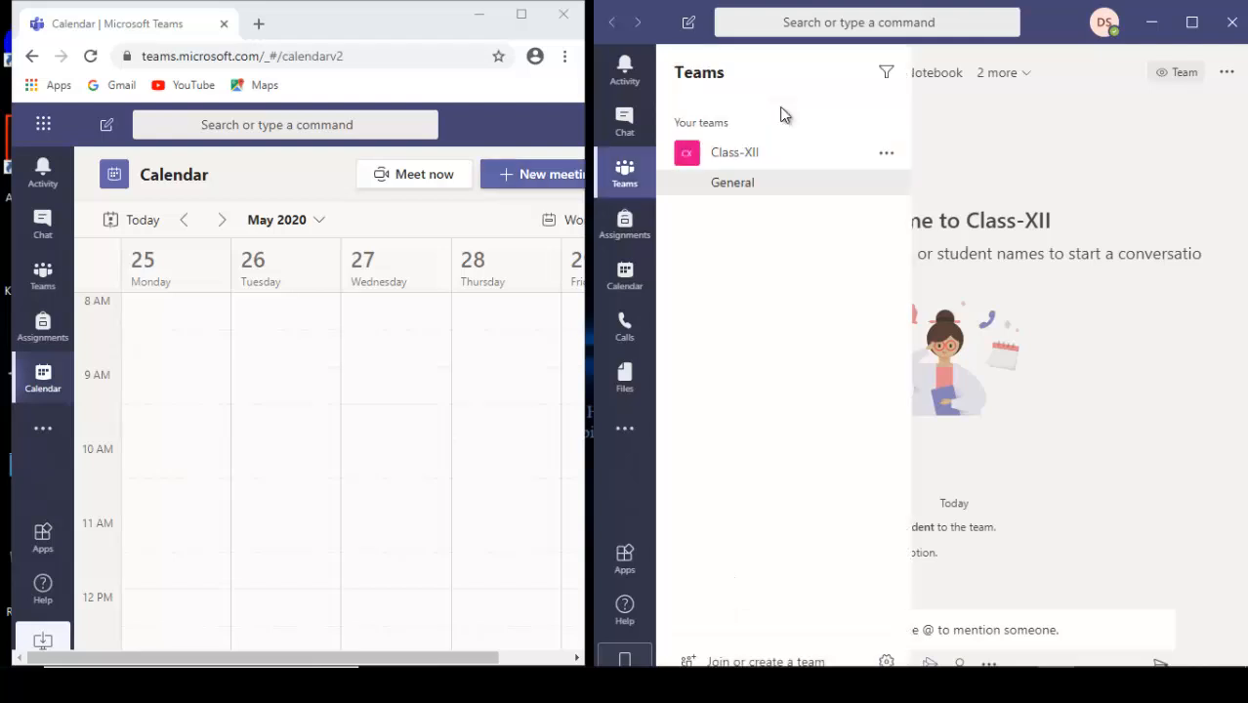
{"action": "left_click", "coordinate": [748, 161]}
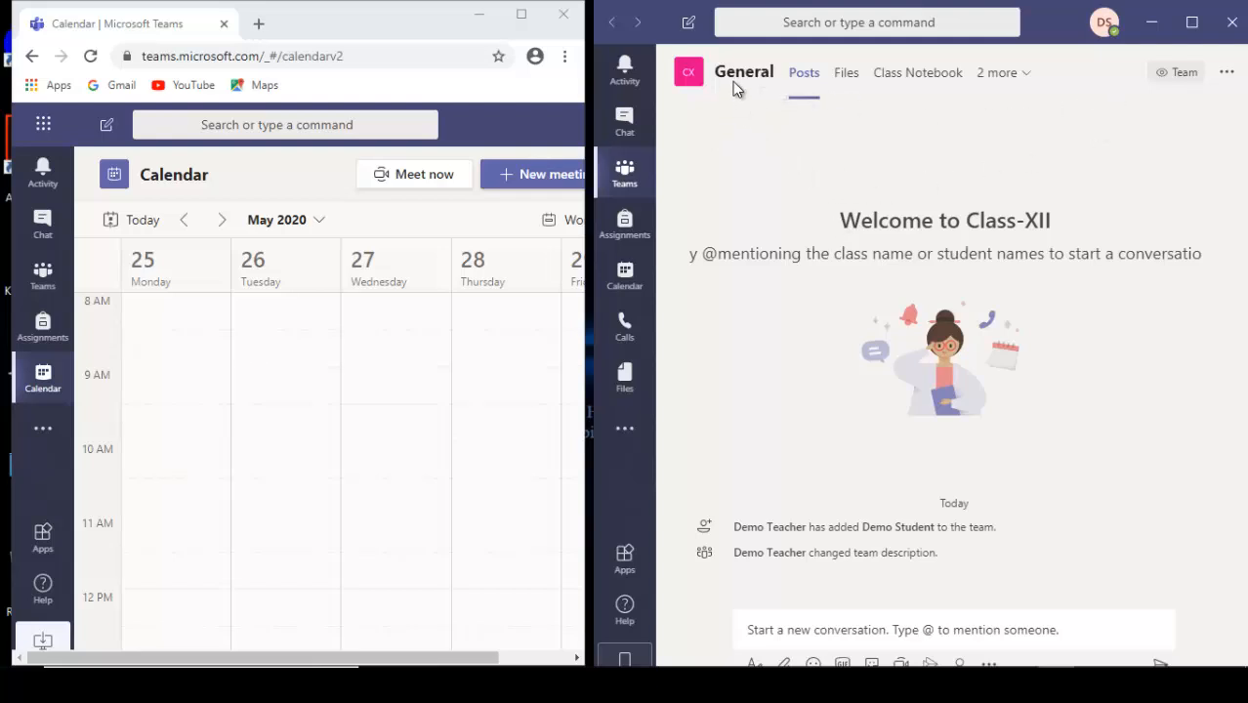
{"action": "mouse_move", "coordinate": [688, 72]}
{"action": "left_click", "coordinate": [1227, 78]}
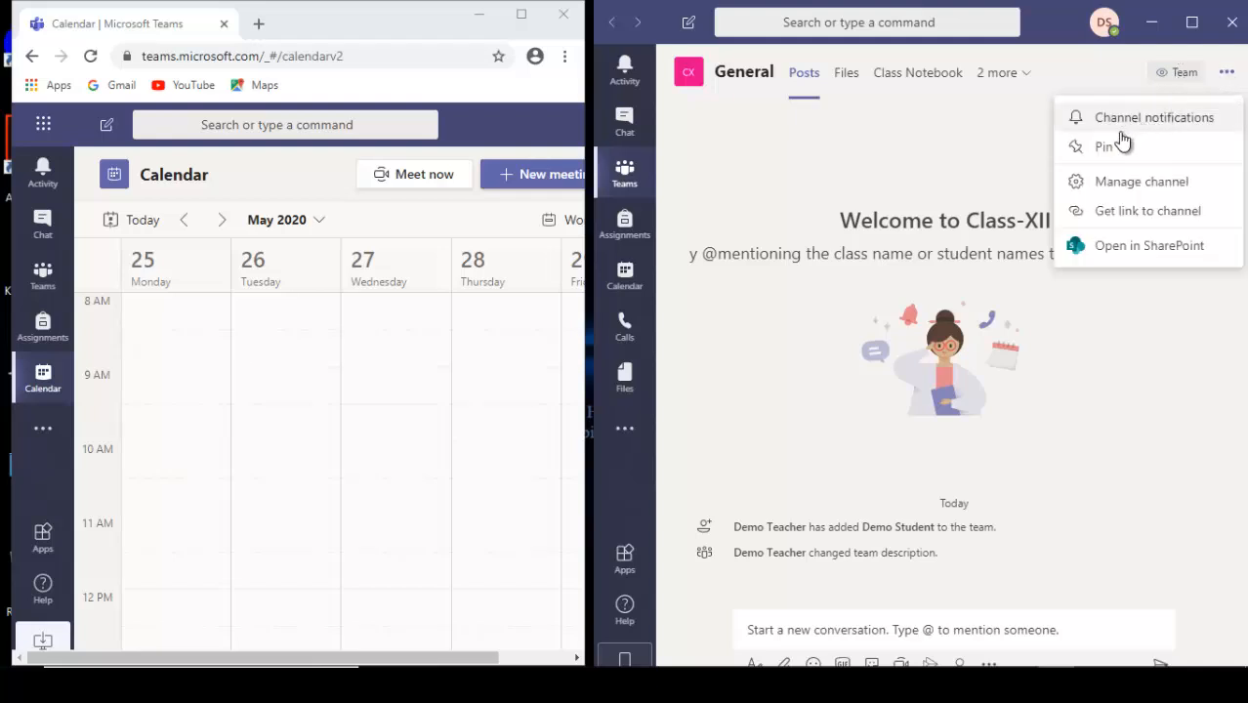
{"action": "left_click", "coordinate": [934, 153]}
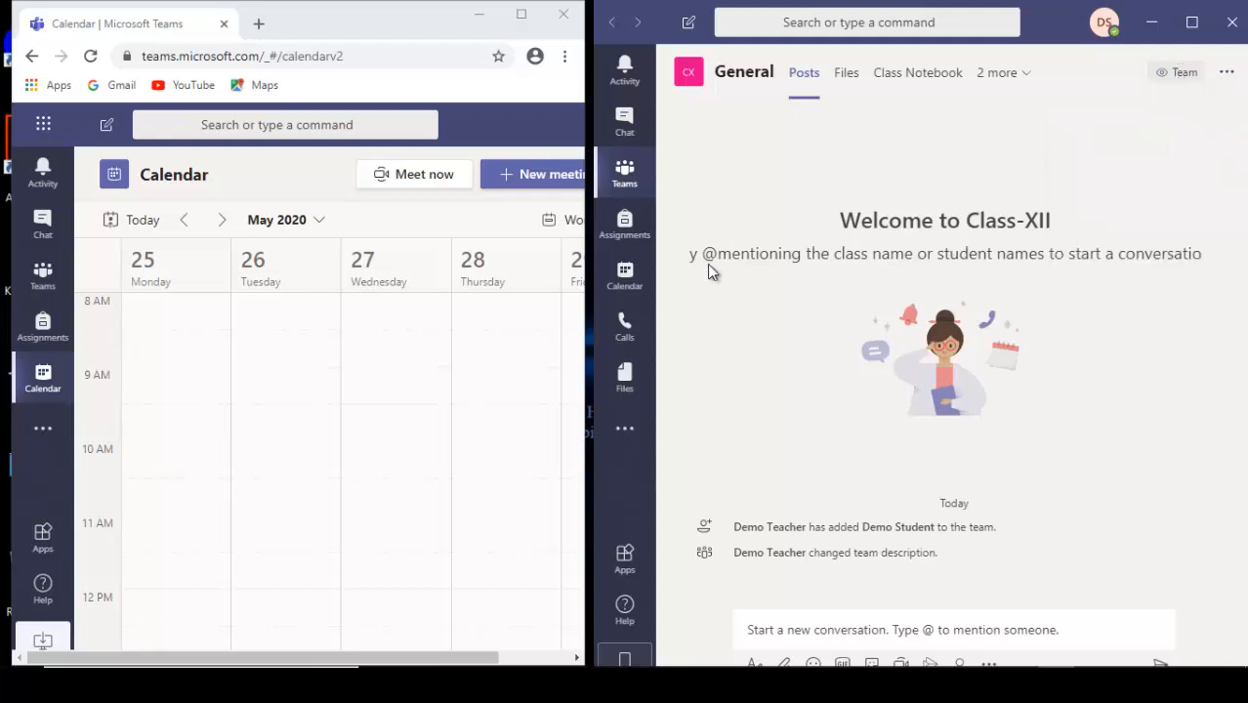
{"action": "left_click", "coordinate": [625, 278]}
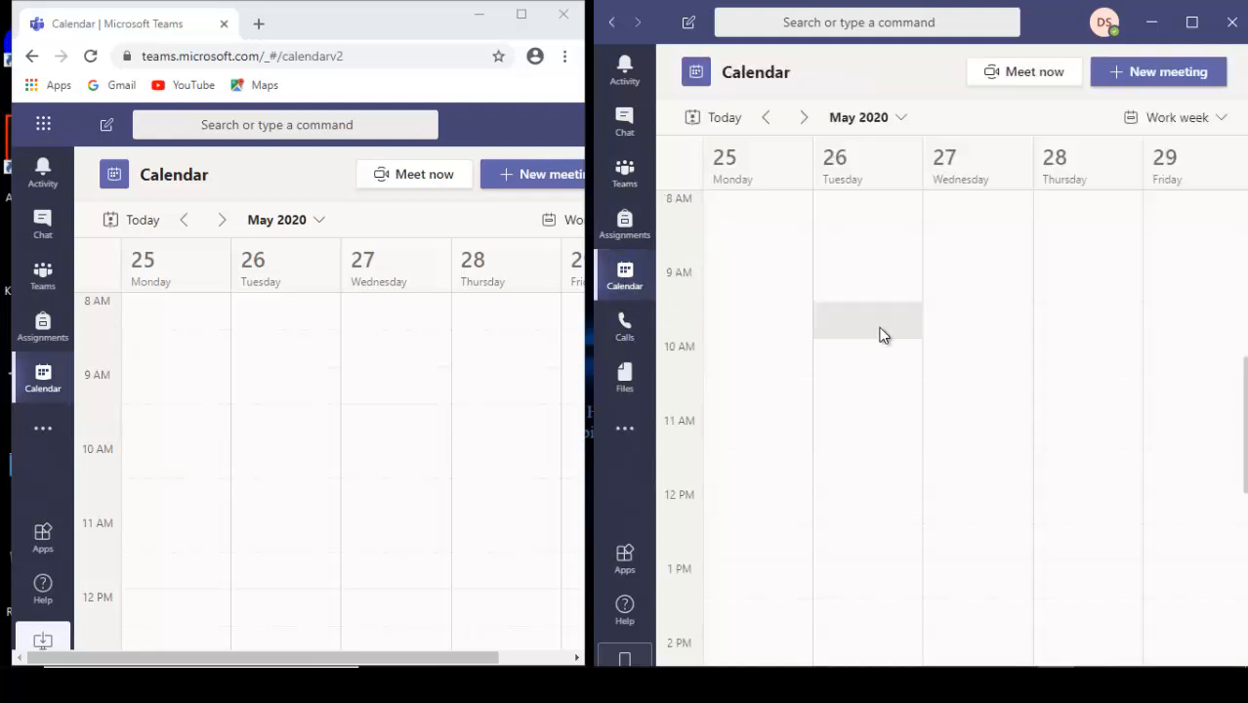
{"action": "left_click", "coordinate": [537, 185]}
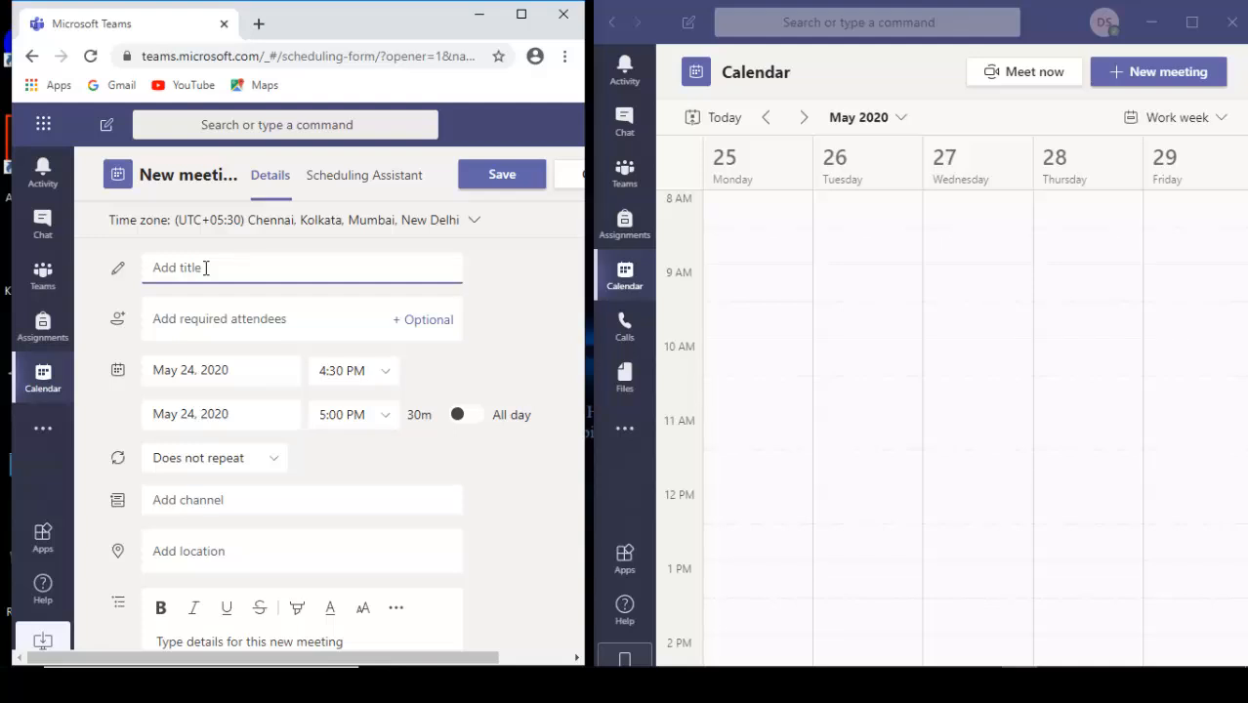
{"action": "type", "text": "demo Meeting"}
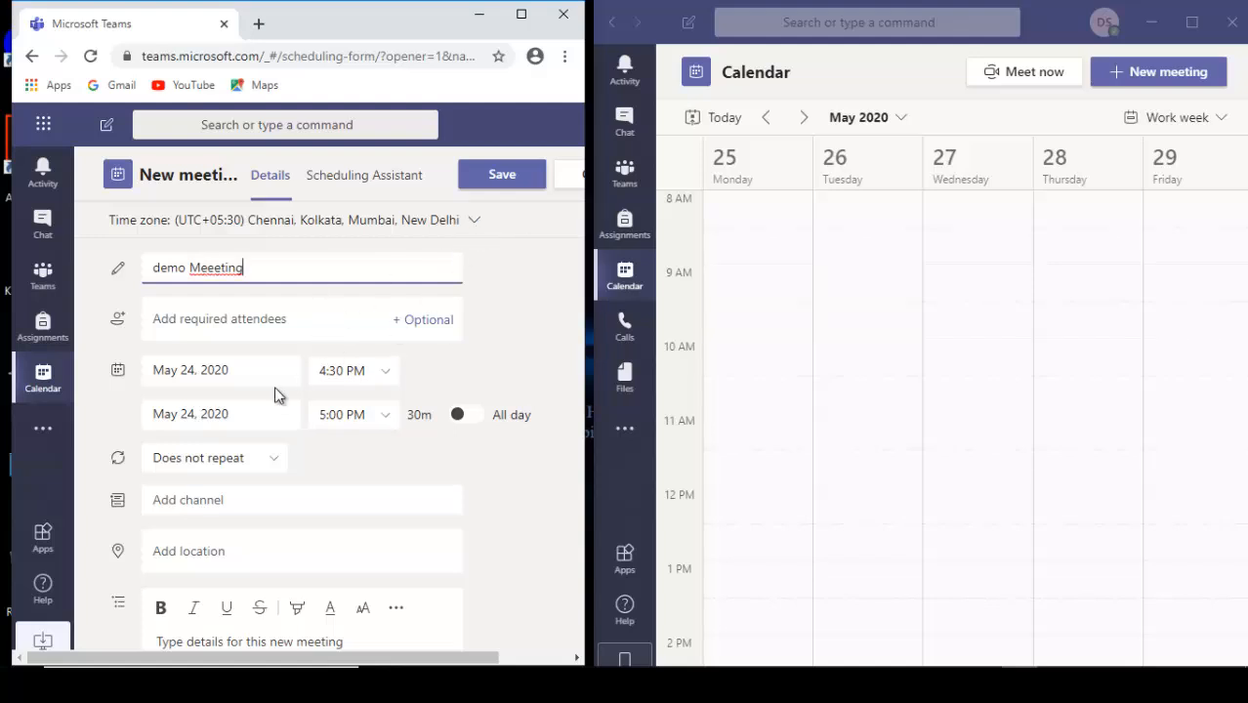
{"action": "left_click", "coordinate": [280, 320]}
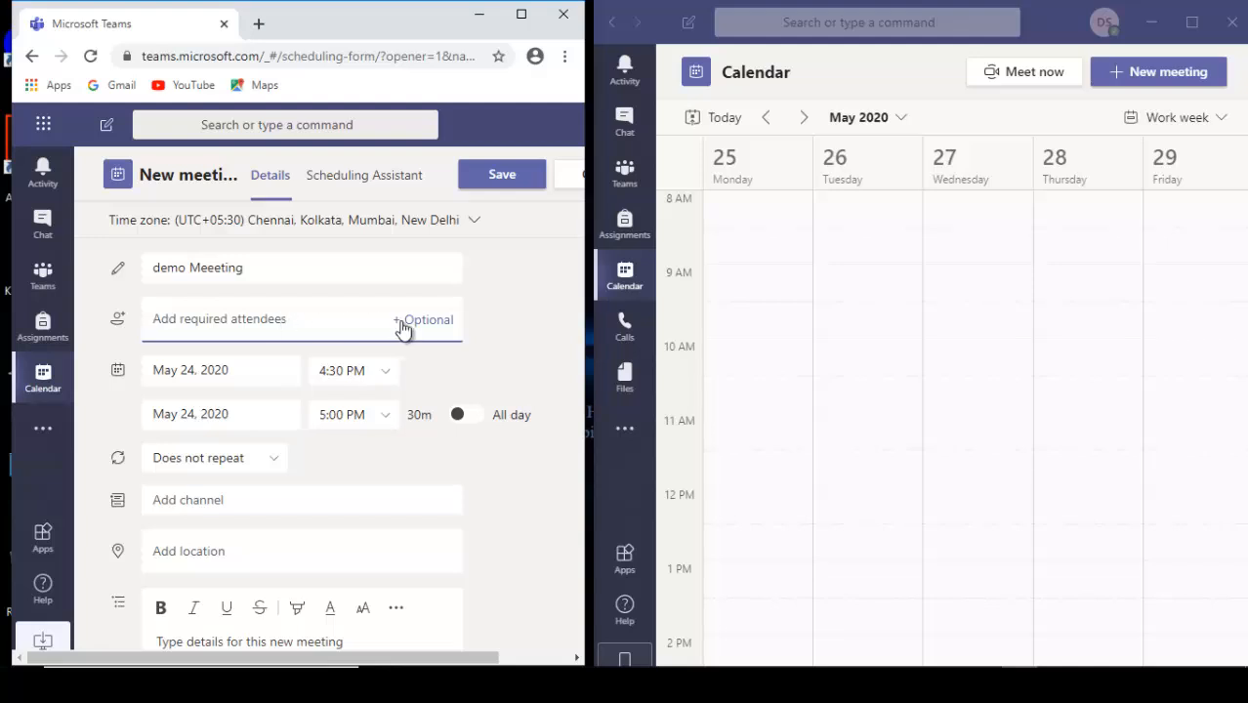
{"action": "type", "text": "demostu"}
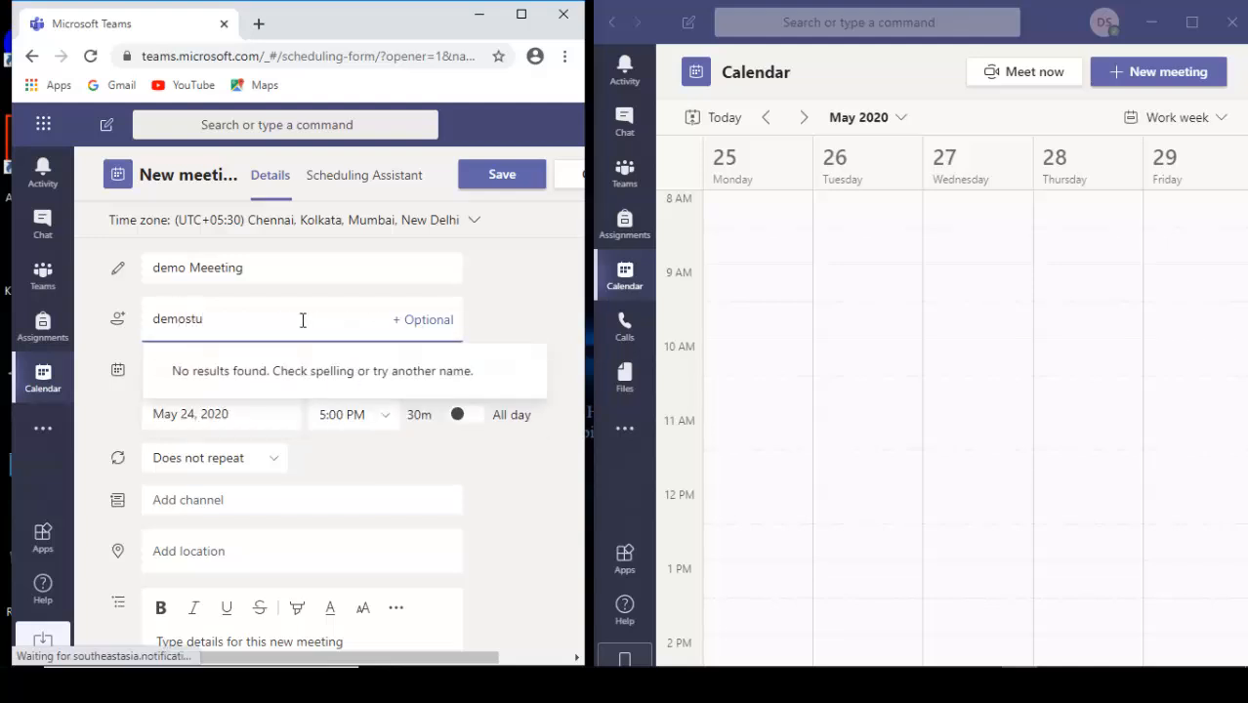
{"action": "type", "text": "dent"}
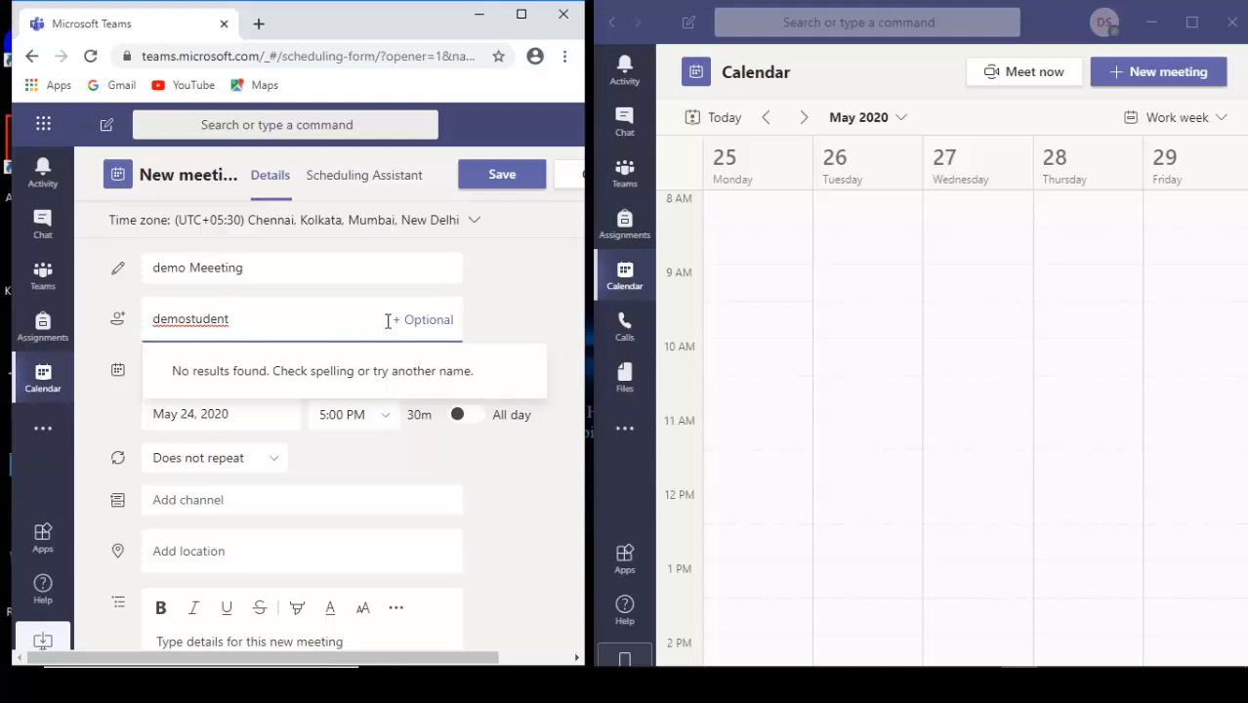
{"action": "key", "text": "BackSpace"}
{"action": "key", "text": "BackSpace"}
{"action": "key", "text": "BackSpace"}
{"action": "key", "text": "BackSpace"}
{"action": "key", "text": "BackSpace"}
{"action": "key", "text": "BackSpace"}
{"action": "key", "text": "BackSpace"}
{"action": "key", "text": "BackSpace"}
{"action": "key", "text": "BackSpace"}
{"action": "key", "text": "BackSpace"}
{"action": "key", "text": "BackSpace"}
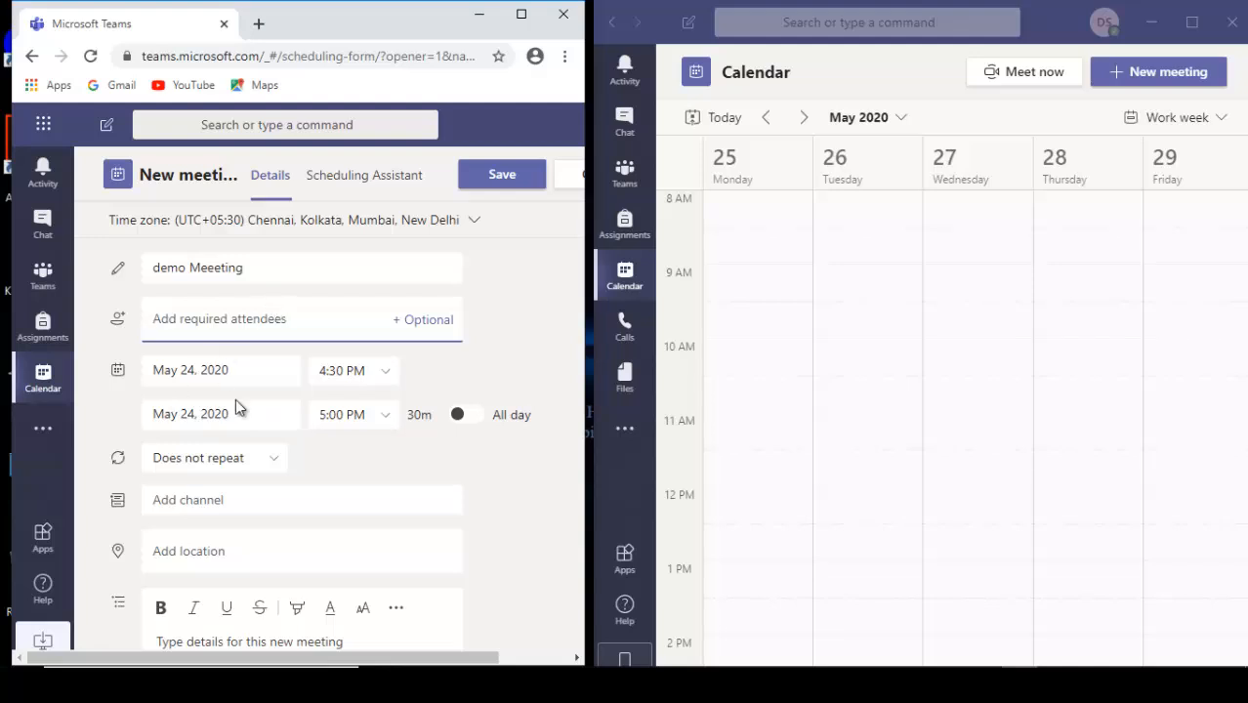
{"action": "left_click", "coordinate": [232, 495]}
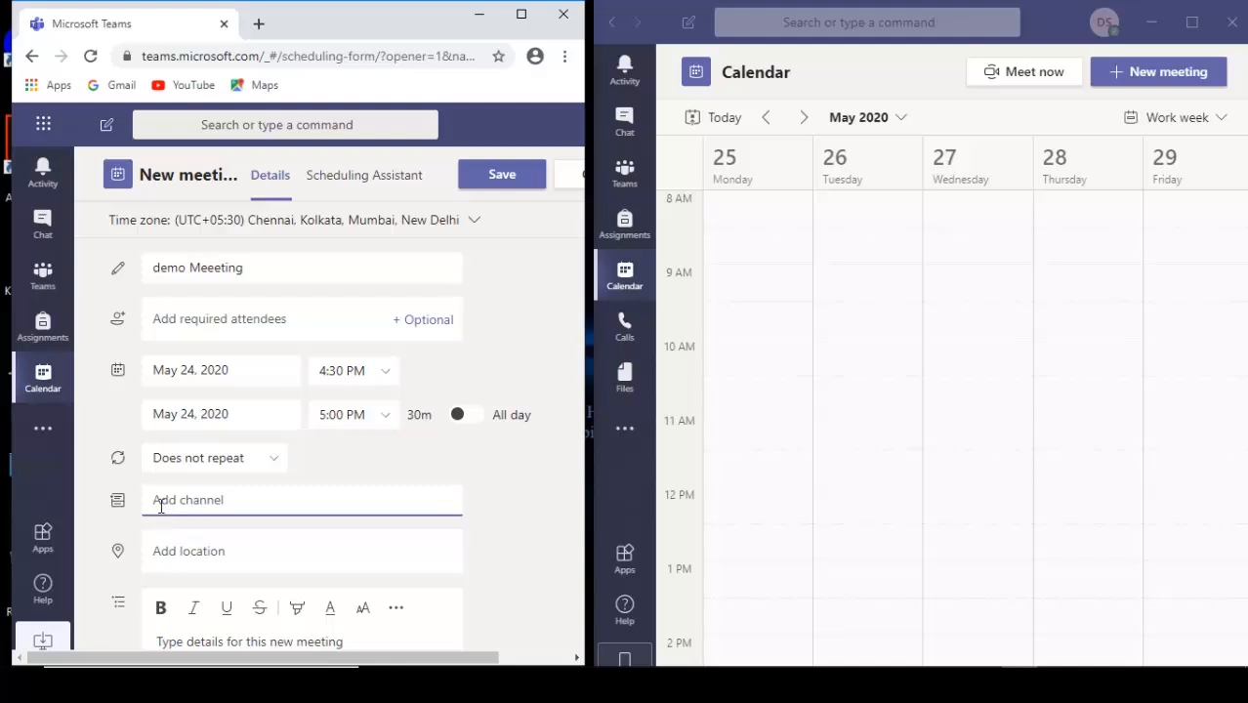
{"action": "scroll", "coordinate": [190, 499], "scroll_direction": "down", "scroll_amount": 2}
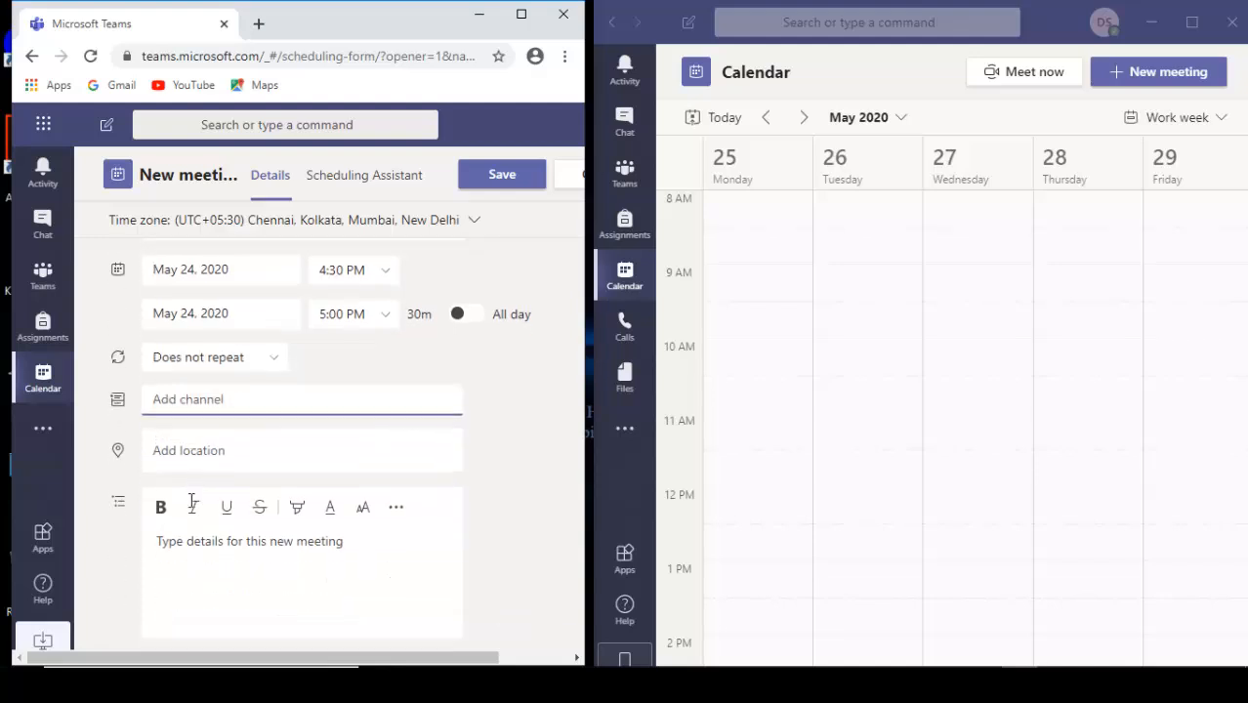
{"action": "scroll", "coordinate": [190, 506], "scroll_direction": "up", "scroll_amount": 2}
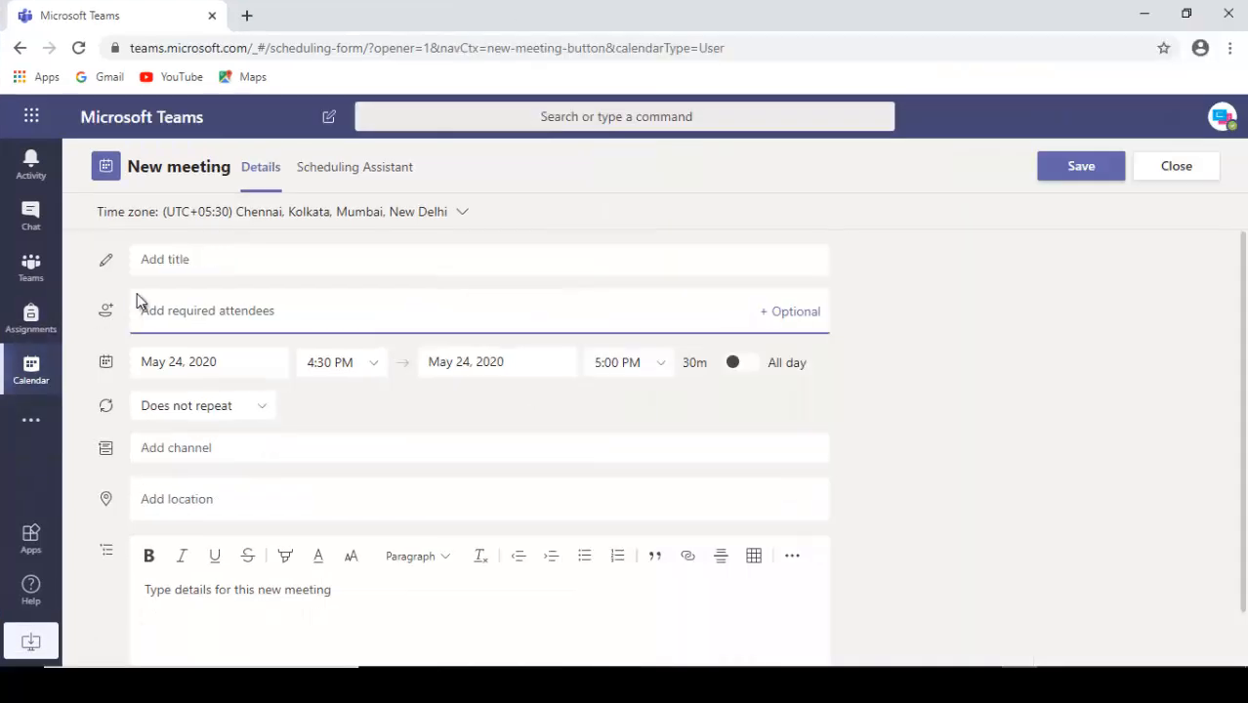
Title the new meeting "Demo Meeting" and add Demo Student as a required attendee
{"action": "left_click", "coordinate": [194, 258]}
{"action": "type", "text": "Demo Meeting"}
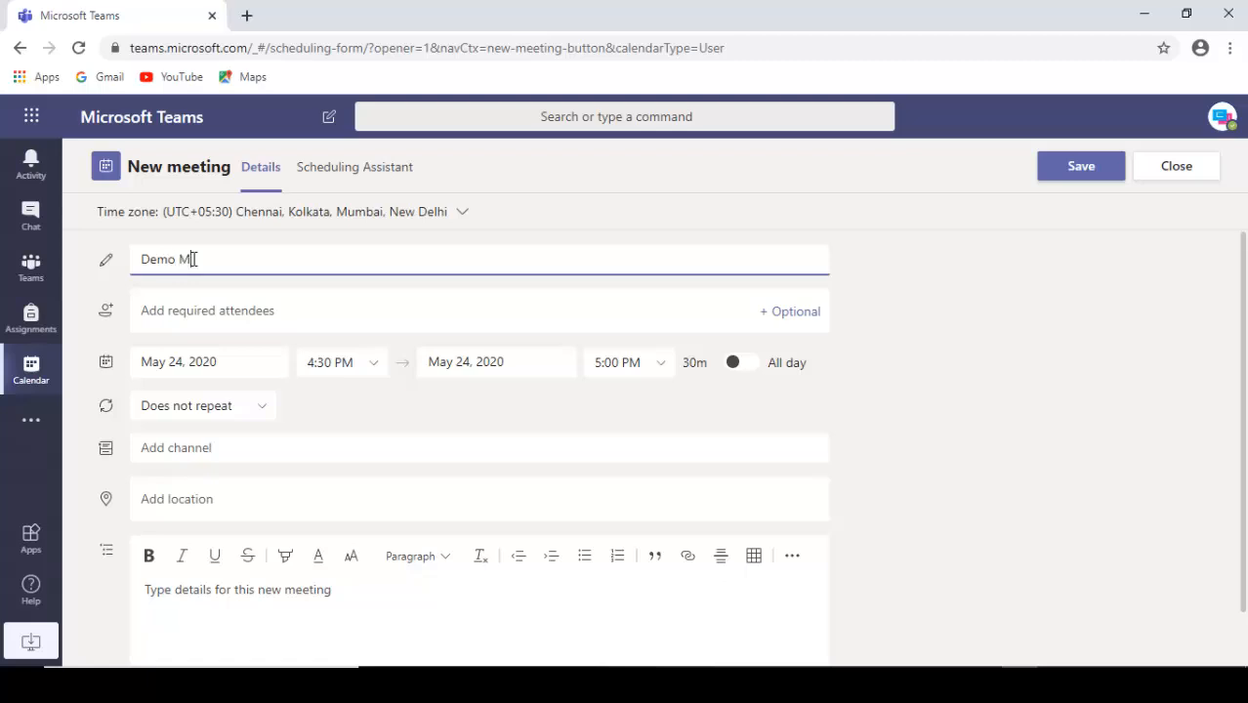
{"action": "left_click", "coordinate": [176, 308]}
{"action": "type", "text": "de"}
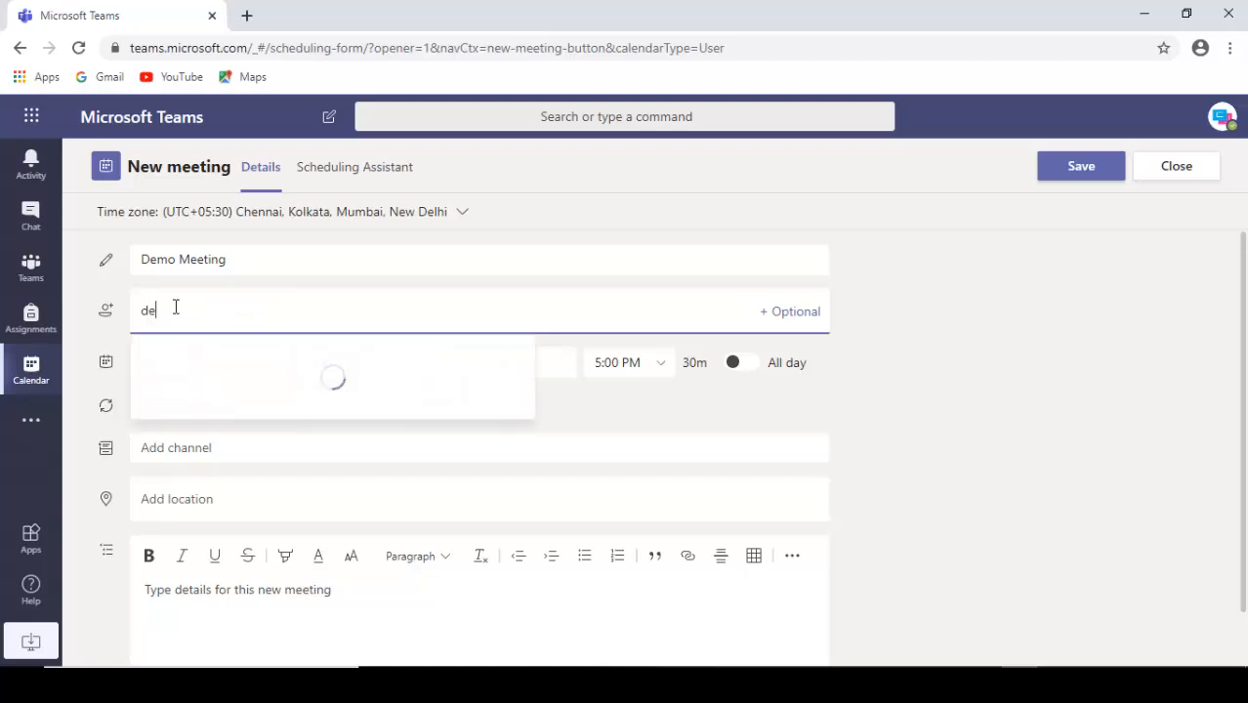
{"action": "type", "text": "mostu"}
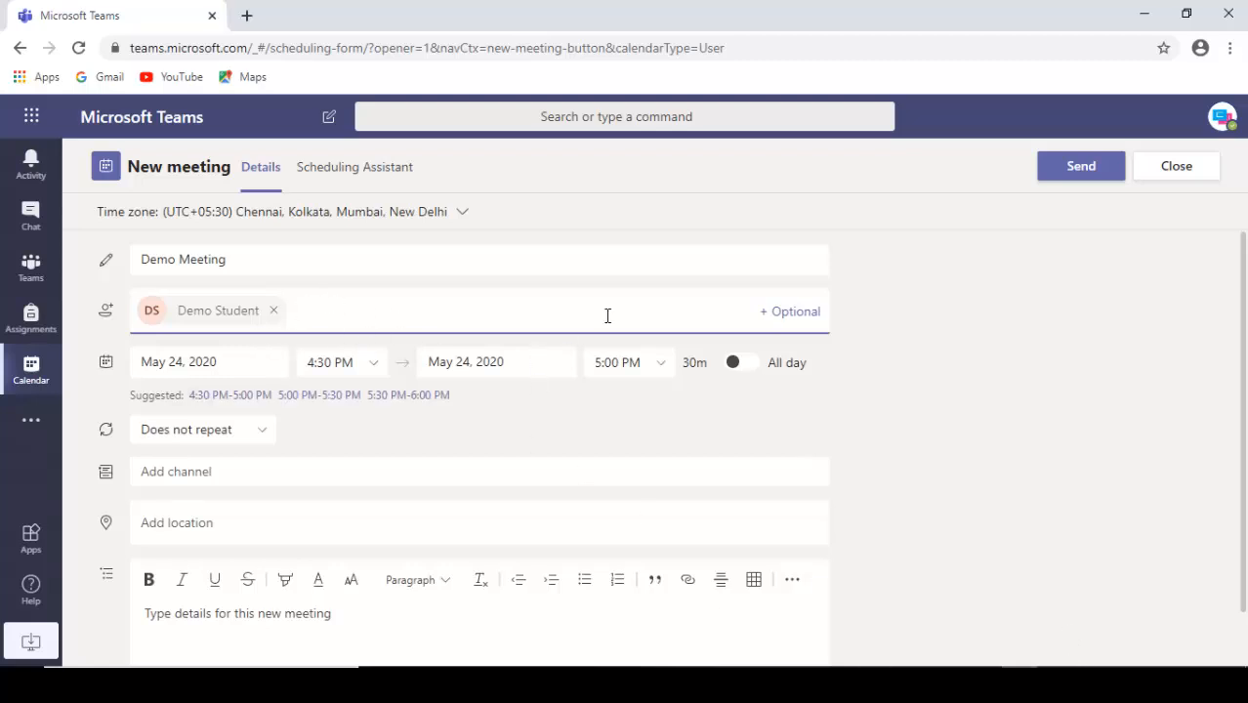
Set the meeting's start time to 4:30 PM and send the invitation
{"action": "left_click", "coordinate": [324, 363]}
{"action": "left_click", "coordinate": [326, 363]}
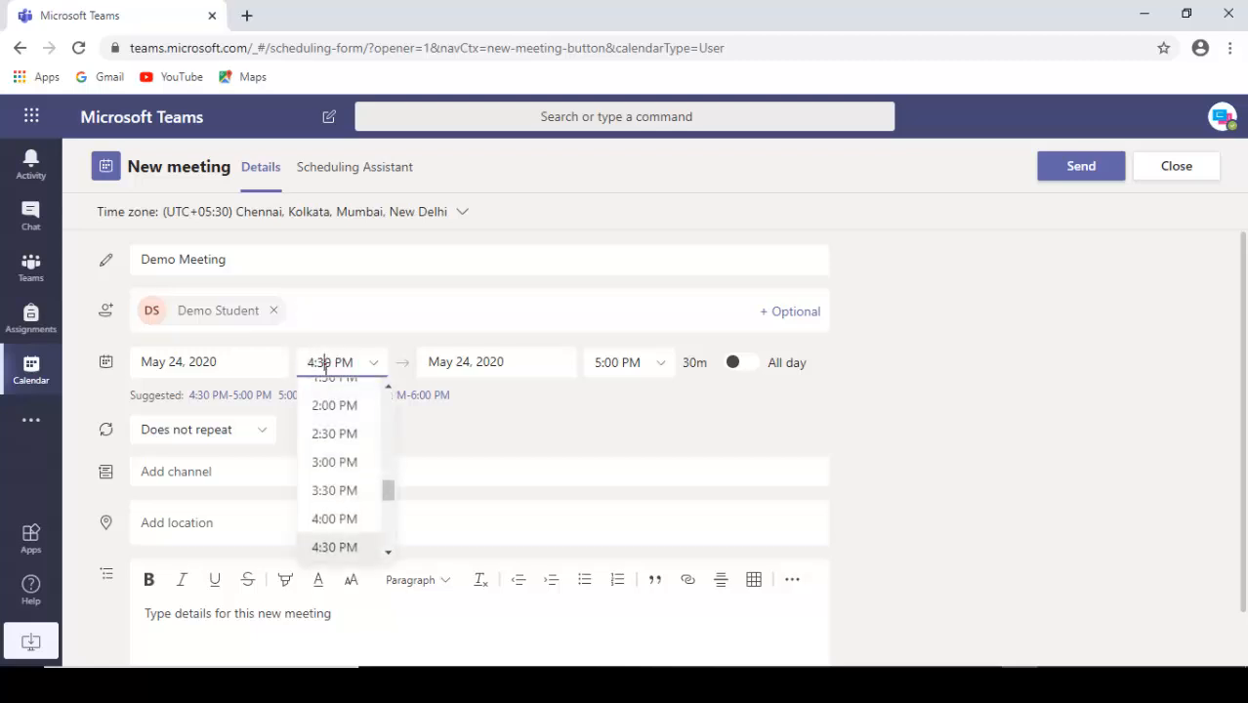
{"action": "key", "text": "BackSpace"}
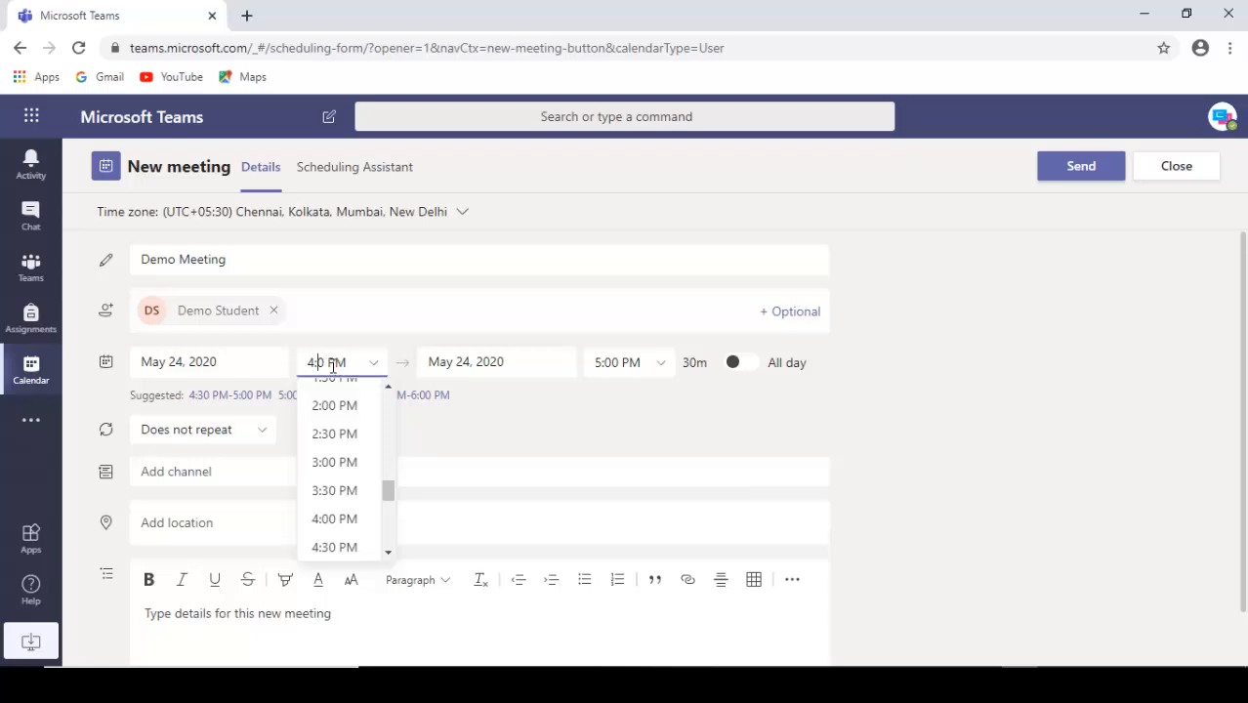
{"action": "type", "text": "3"}
{"action": "left_click", "coordinate": [368, 310]}
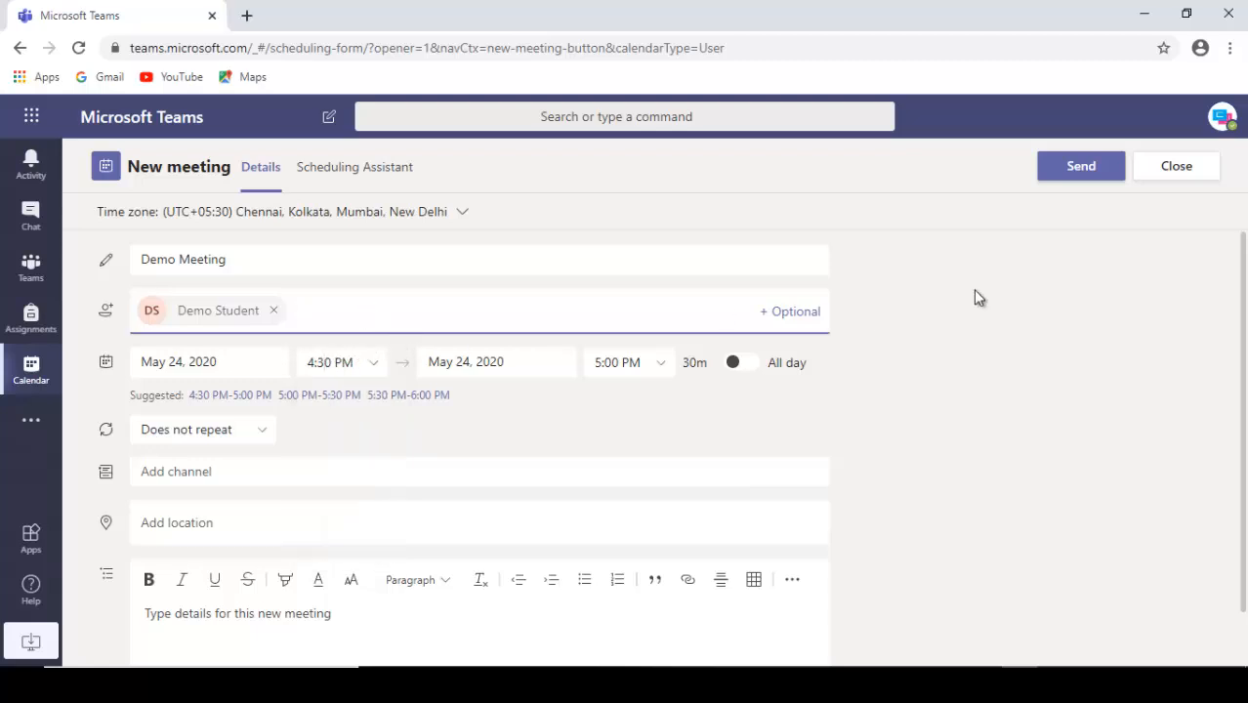
{"action": "left_click", "coordinate": [1081, 167]}
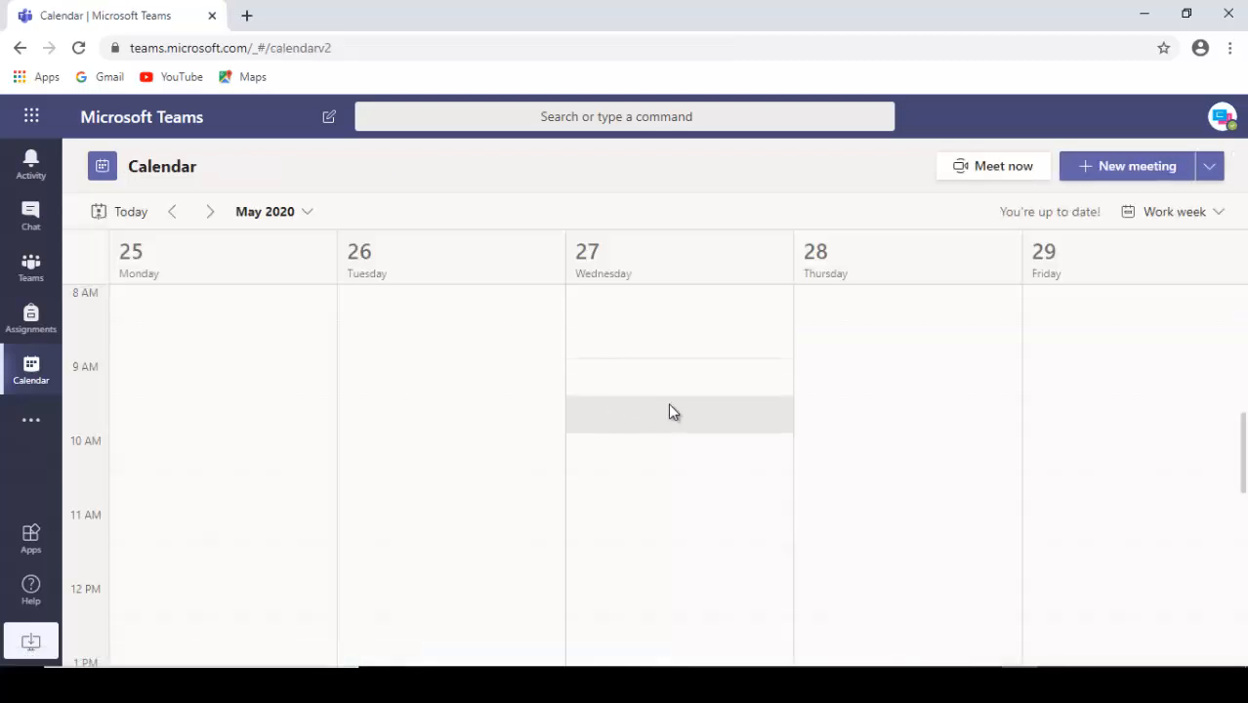
Switch the teacher's calendar to the Day view and join Demo Meeting from it
{"action": "scroll", "coordinate": [693, 369], "scroll_direction": "up", "scroll_amount": 1}
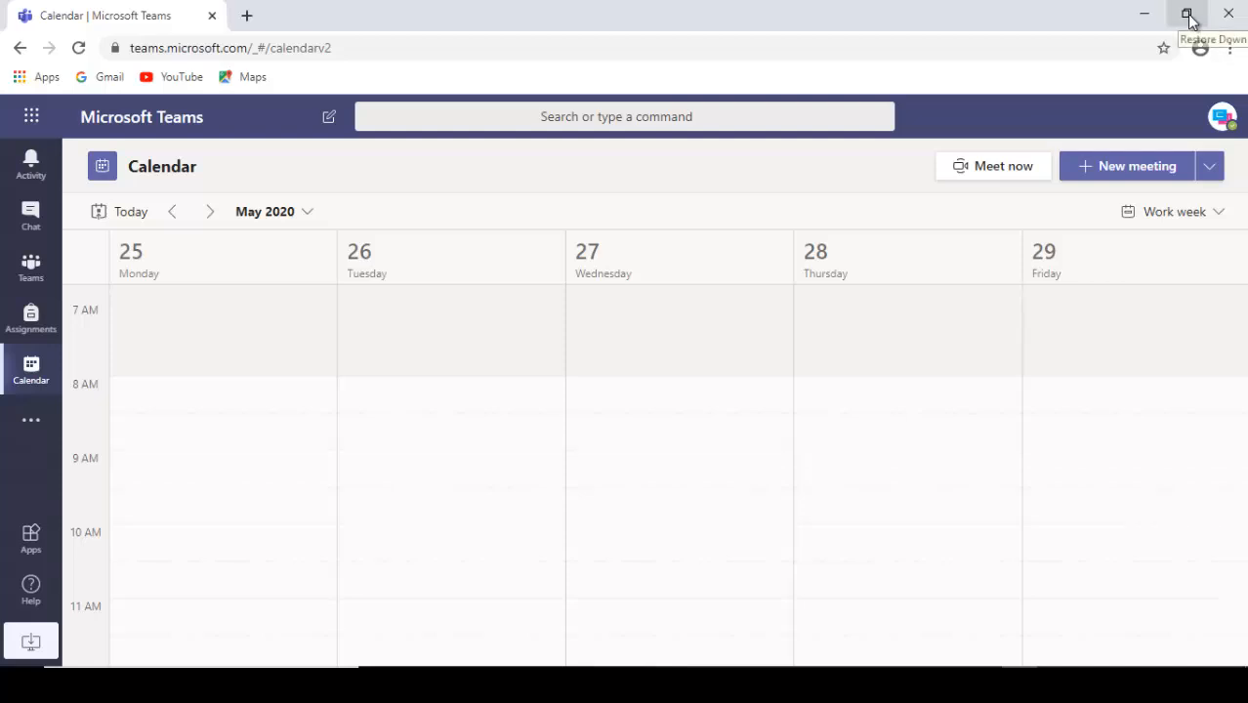
{"action": "left_click", "coordinate": [33, 371]}
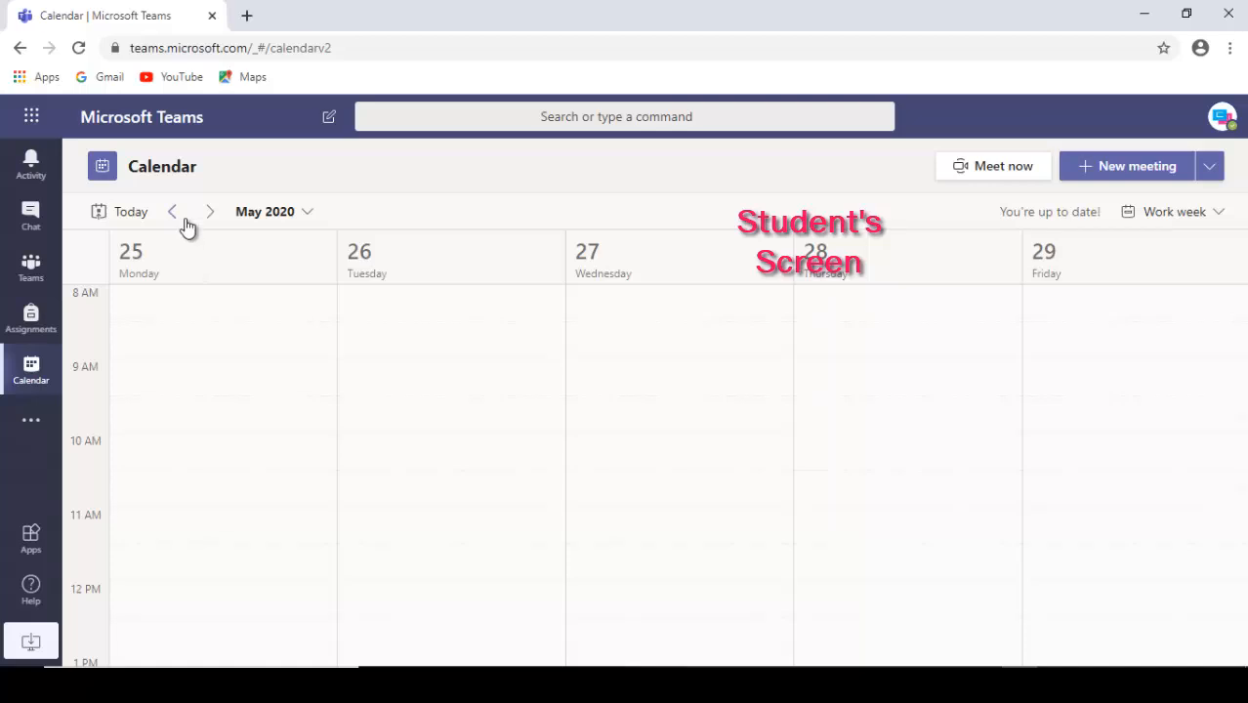
{"action": "left_click", "coordinate": [1181, 215]}
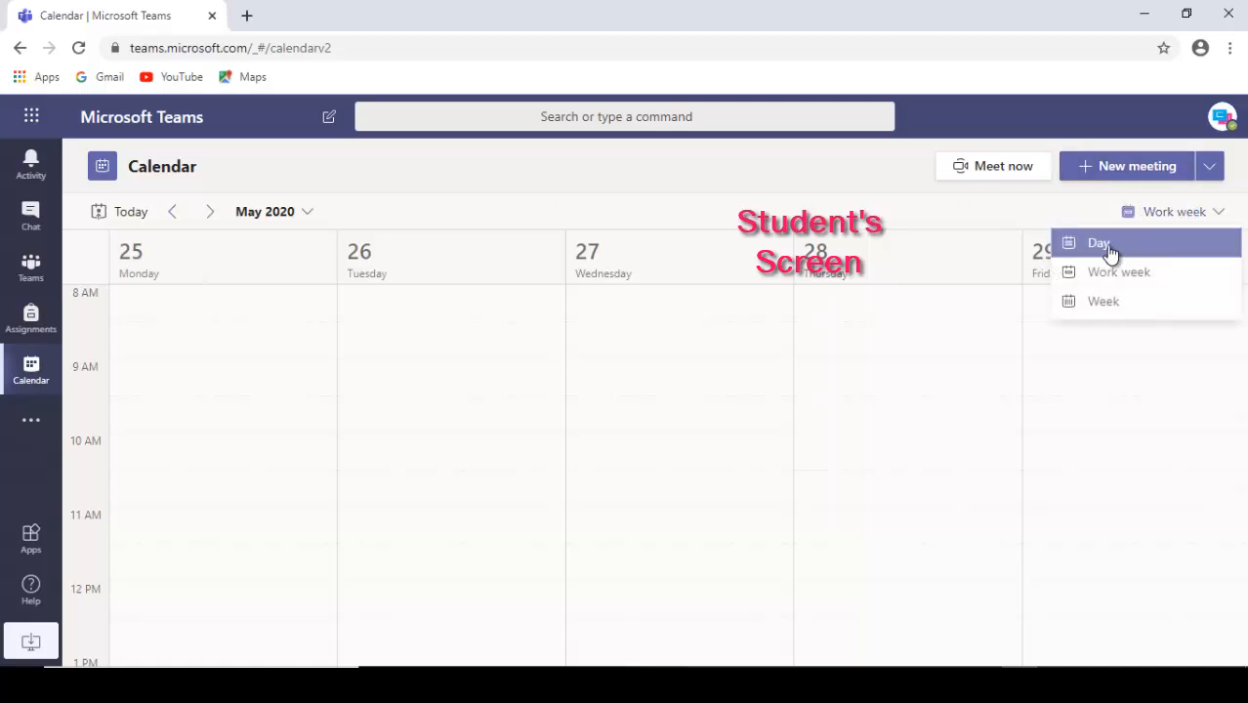
{"action": "left_click", "coordinate": [1111, 246]}
{"action": "left_click", "coordinate": [1205, 420]}
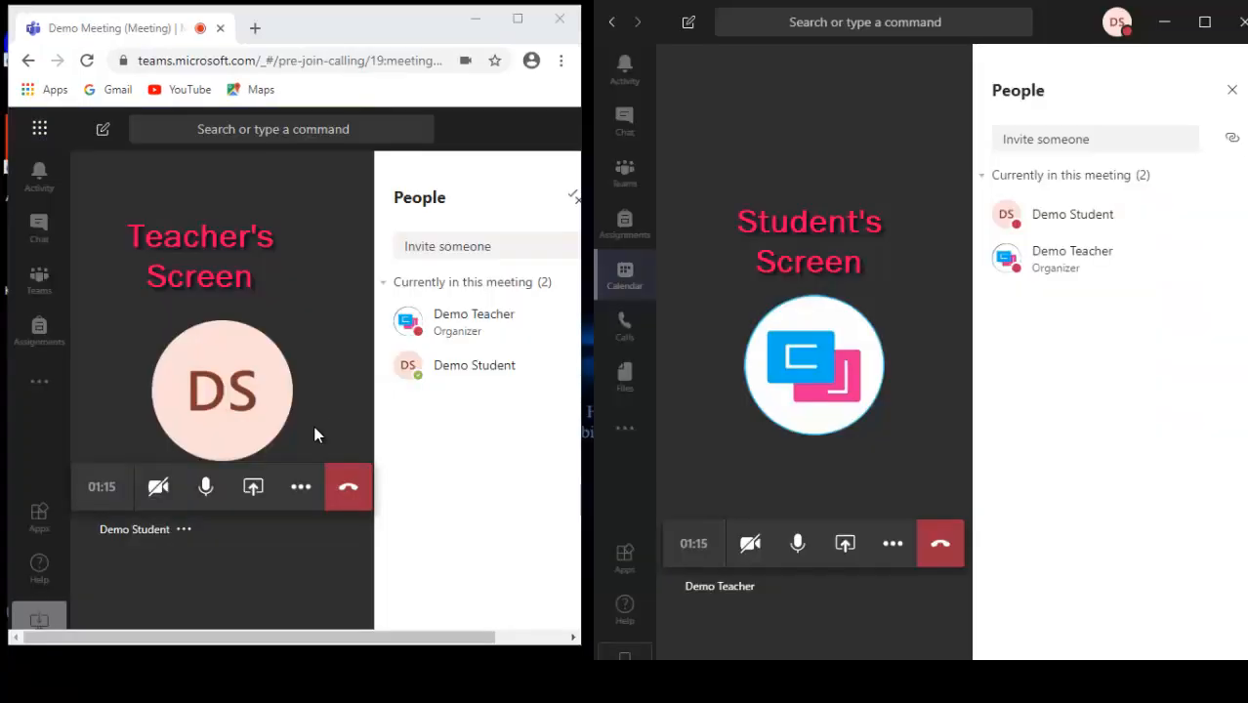